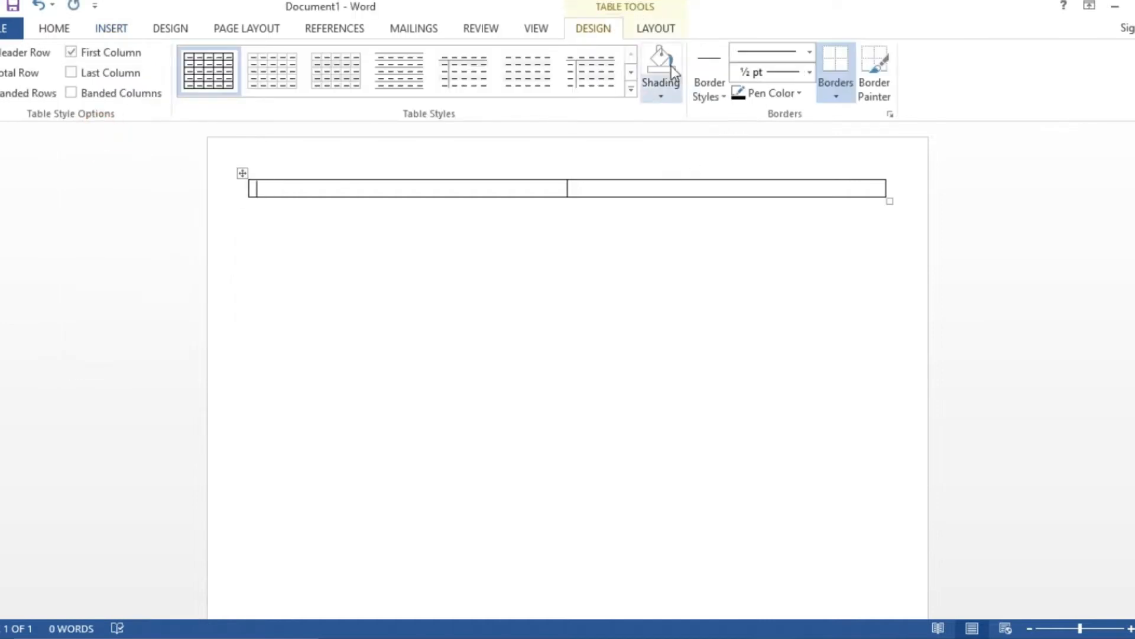
# - Set the top table's left and right cell margins to 0 in Table Options
pyautogui.click(649, 29)
pyautogui.click(942, 62)
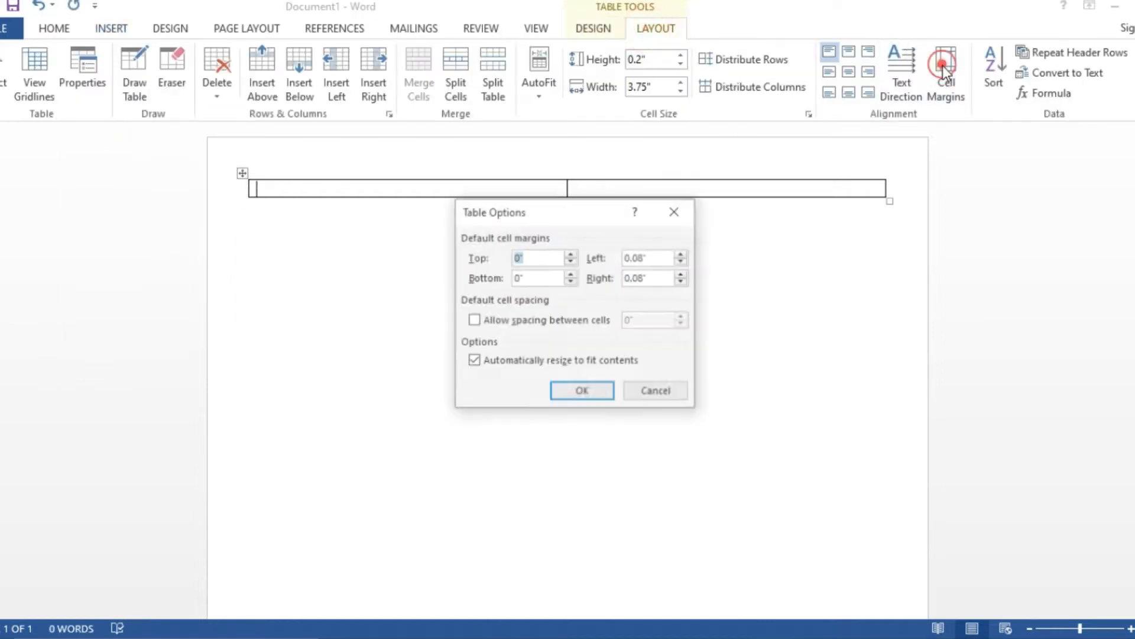
pyautogui.moveTo(654, 258); pyautogui.dragTo(619, 262)
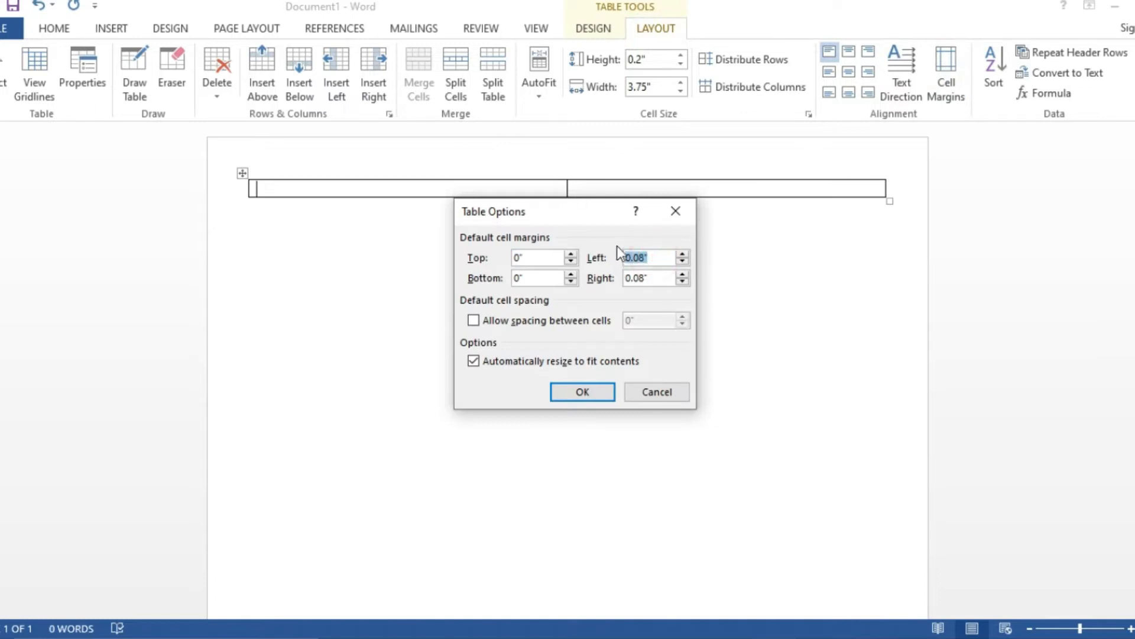
pyautogui.write('0')
pyautogui.doubleClick(654, 276)
pyautogui.write('0')
pyautogui.click(597, 388)
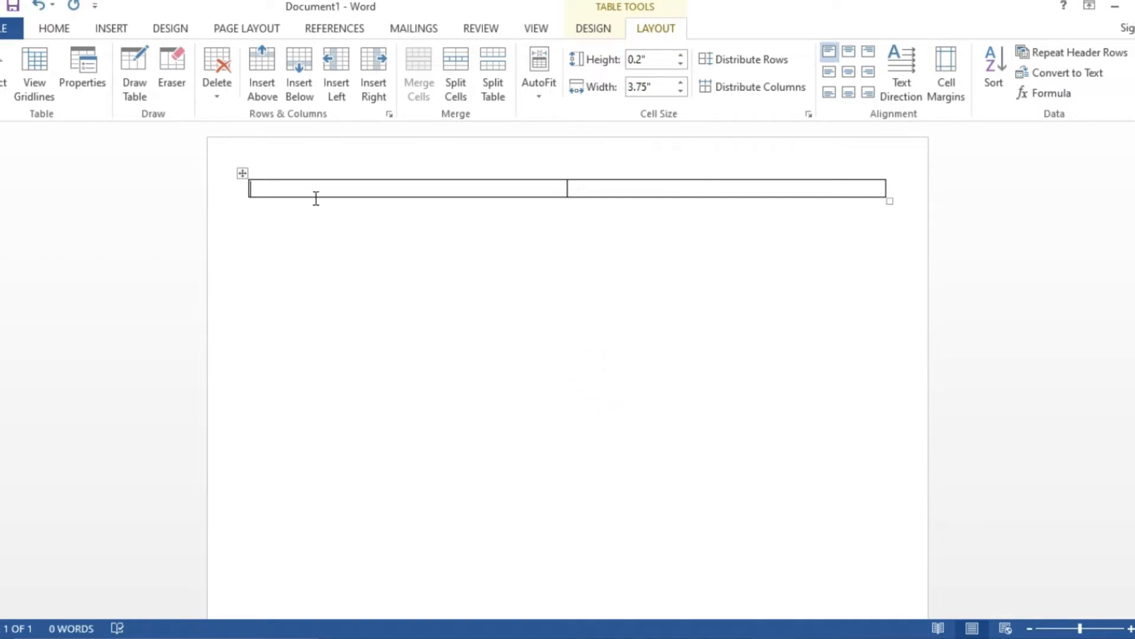
# - Type LOGO and HERE on two lines in the first cell
pyautogui.write('GOLO')
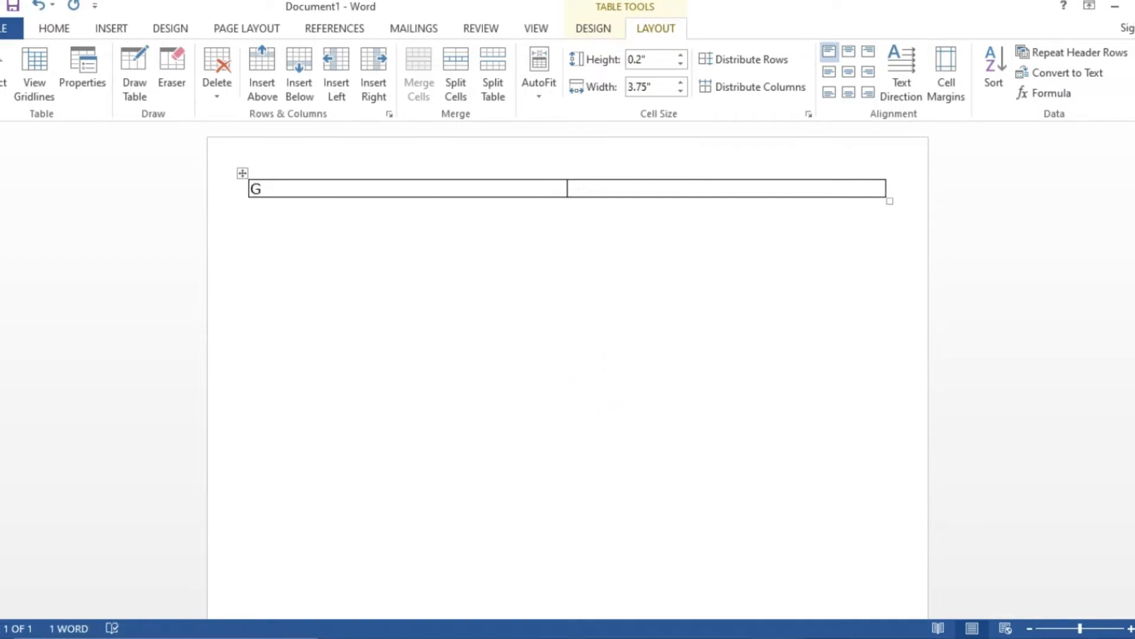
pyautogui.press('BackSpace')
pyautogui.press('BackSpace')
pyautogui.press('BackSpace')
pyautogui.press('BackSpace')
pyautogui.write('LOGO')
pyautogui.press('Return')
pyautogui.write('HERE')
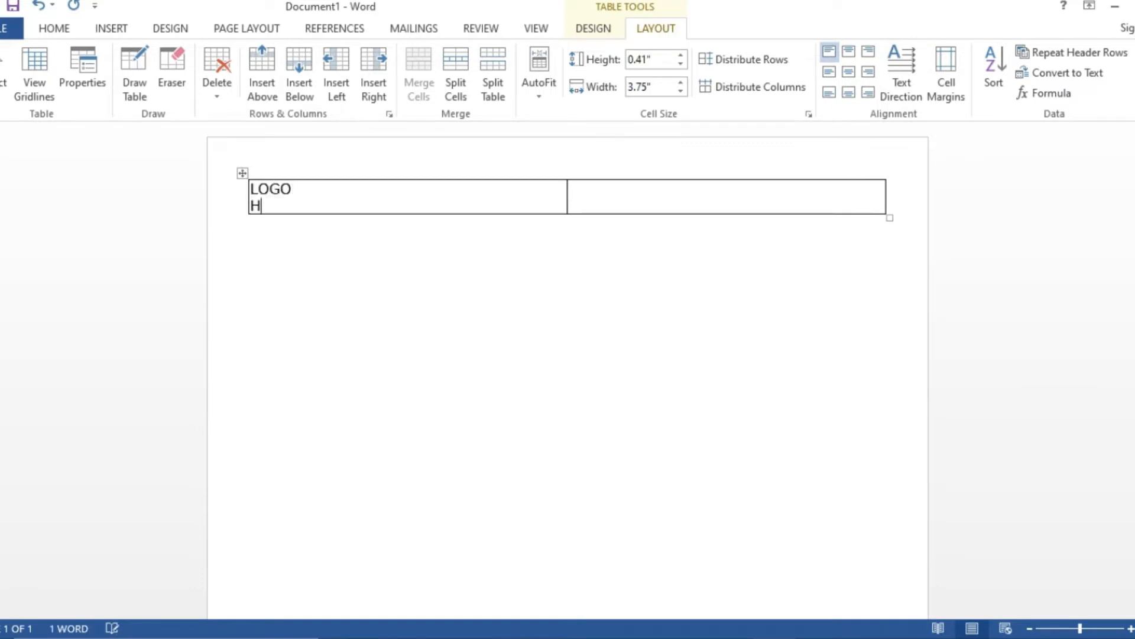
# - Enter No. 0001 in the second cell and right-align it
pyautogui.click(54, 30)
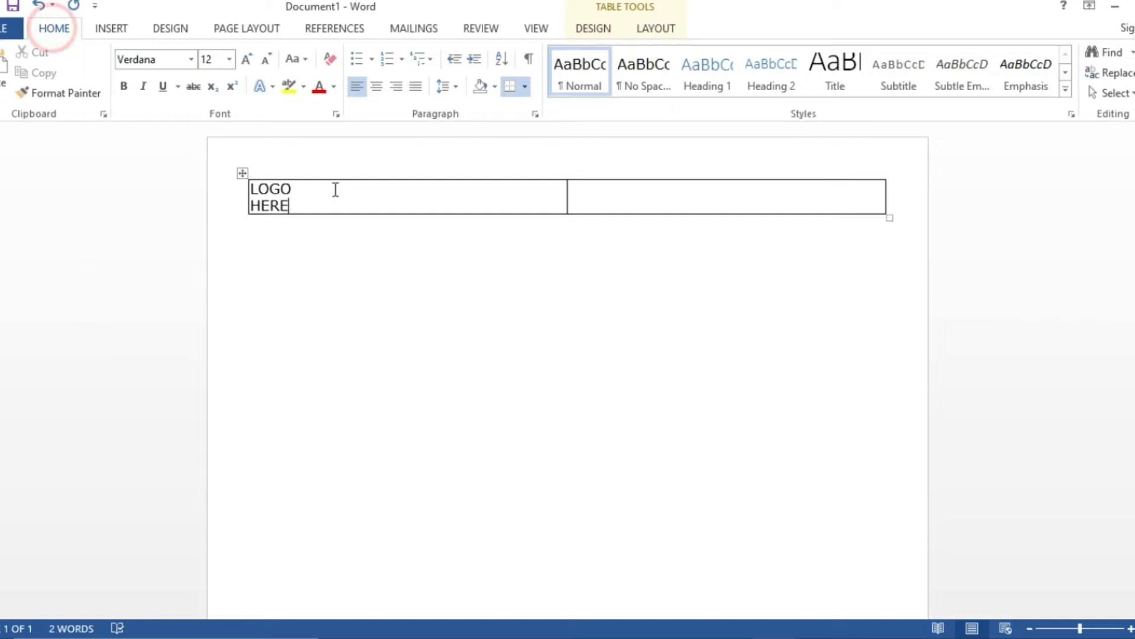
pyautogui.click(589, 192)
pyautogui.write('N')
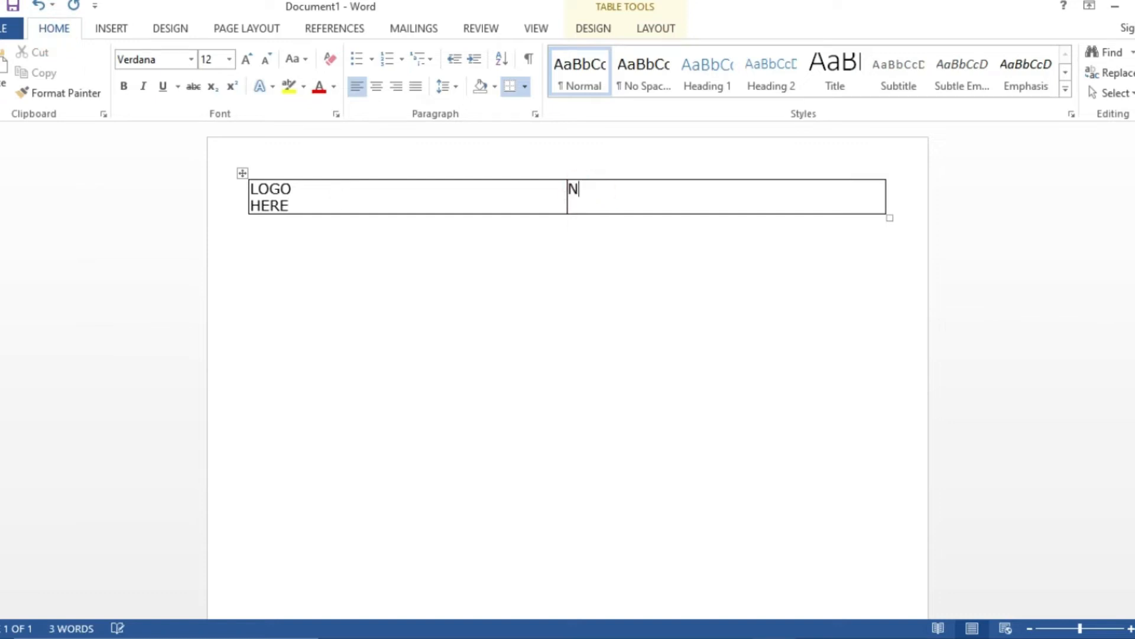
pyautogui.write('o. 0001')
pyautogui.click(396, 86)
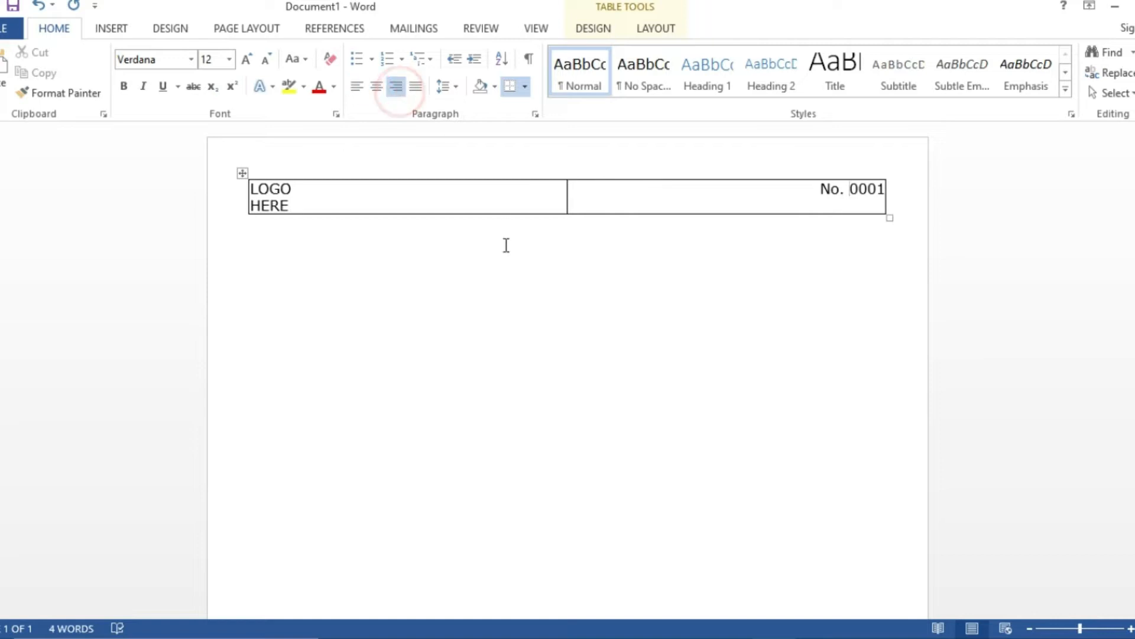
pyautogui.click(256, 239)
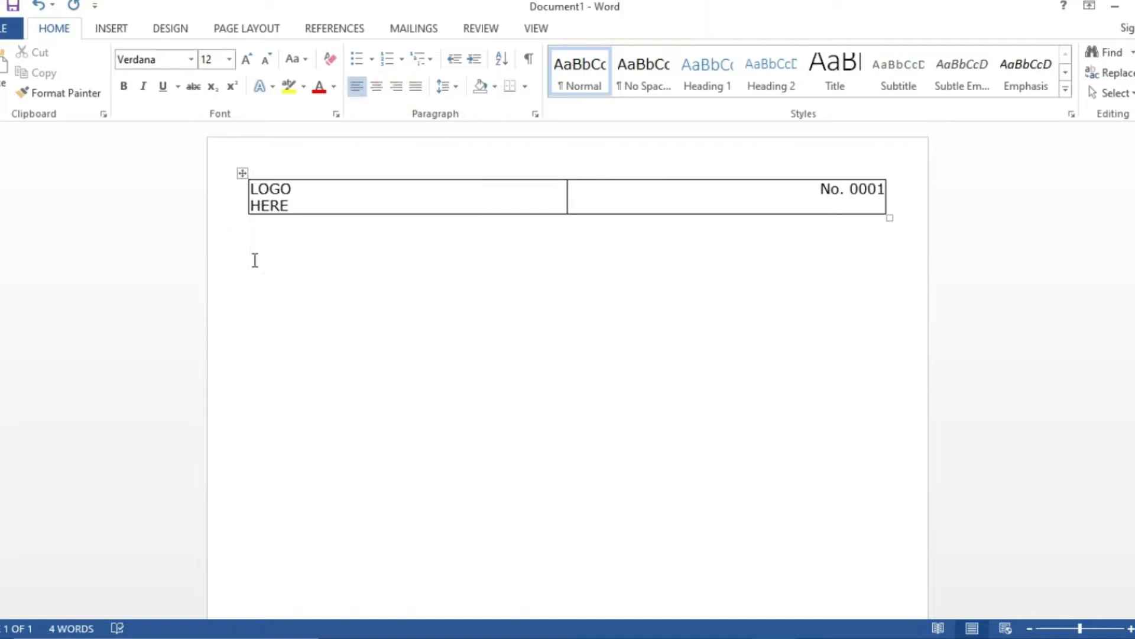
# - Type Invoice below the table, make it bold and enlarge it to 24 pt
pyautogui.write('invoice')
pyautogui.moveTo(305, 251); pyautogui.dragTo(236, 251)
pyautogui.click(246, 58)
pyautogui.click(247, 58)
pyautogui.click(247, 59)
pyautogui.click(246, 59)
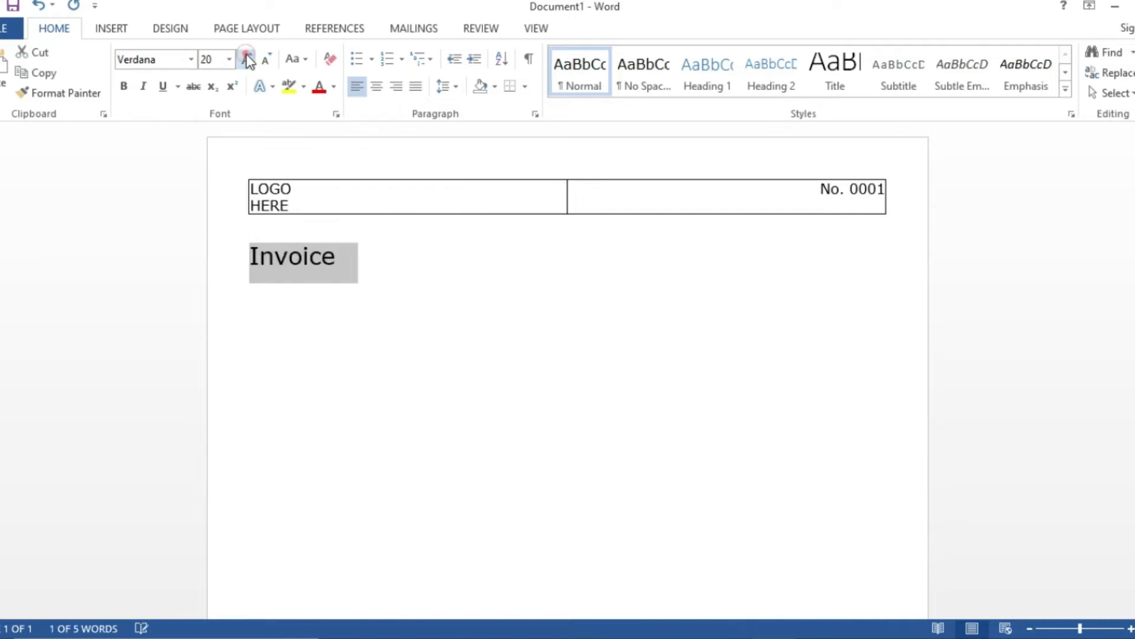
pyautogui.click(124, 86)
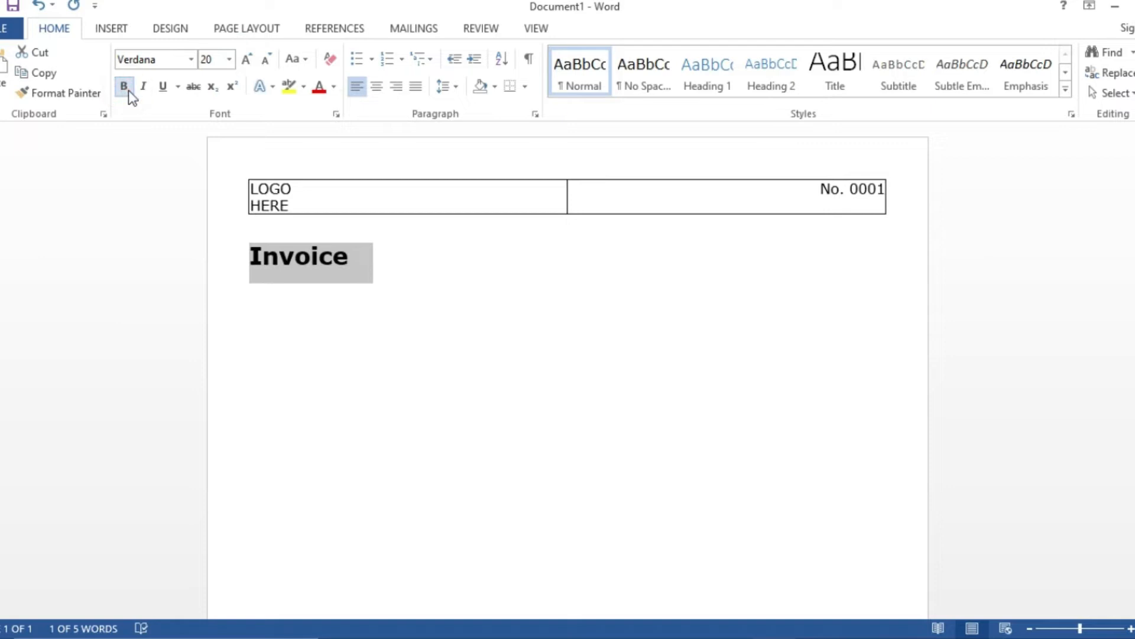
pyautogui.click(247, 58)
pyautogui.click(247, 59)
# - Add a blank line above Invoice, grow it to 28 pt, and start a non-bold line below
pyautogui.click(267, 236)
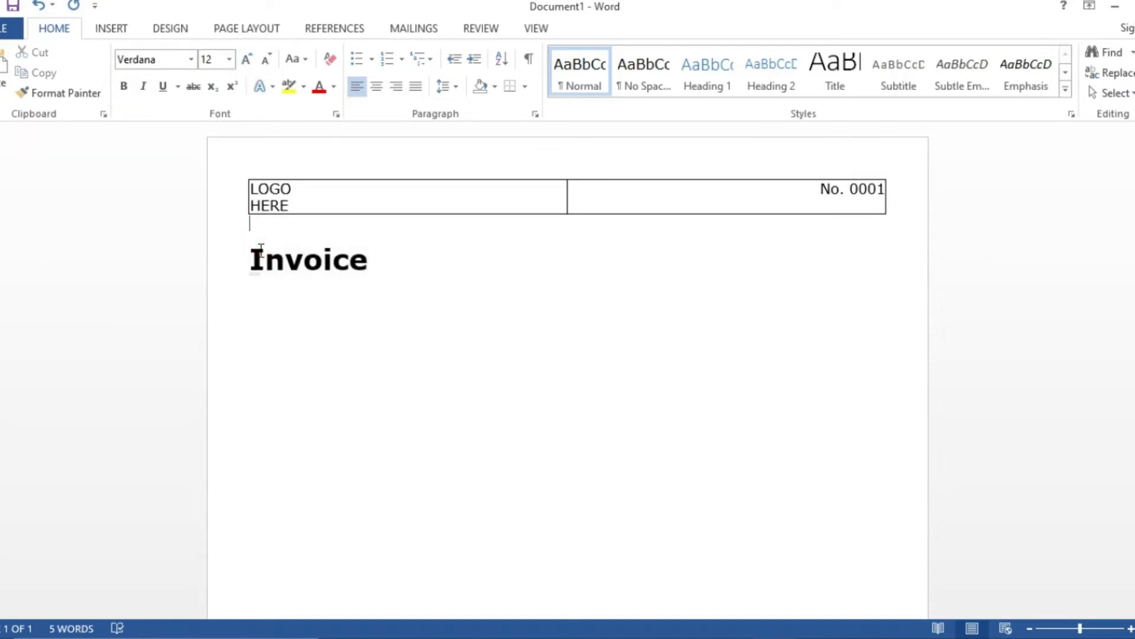
pyautogui.press('Return')
pyautogui.press('Up')
pyautogui.moveTo(370, 292); pyautogui.dragTo(225, 288)
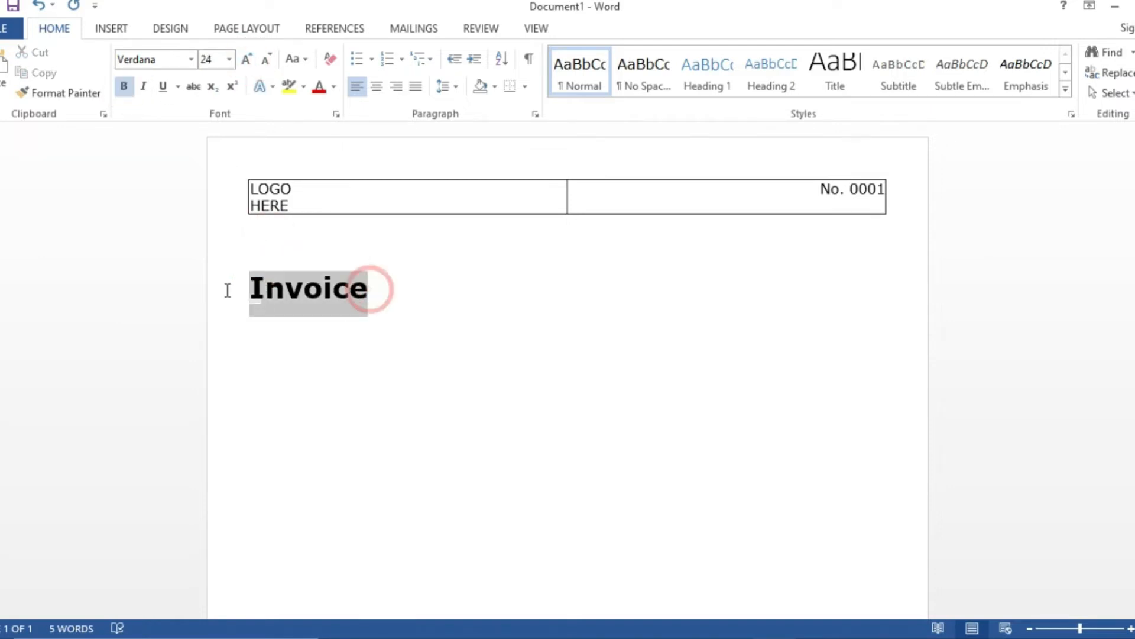
pyautogui.click(248, 59)
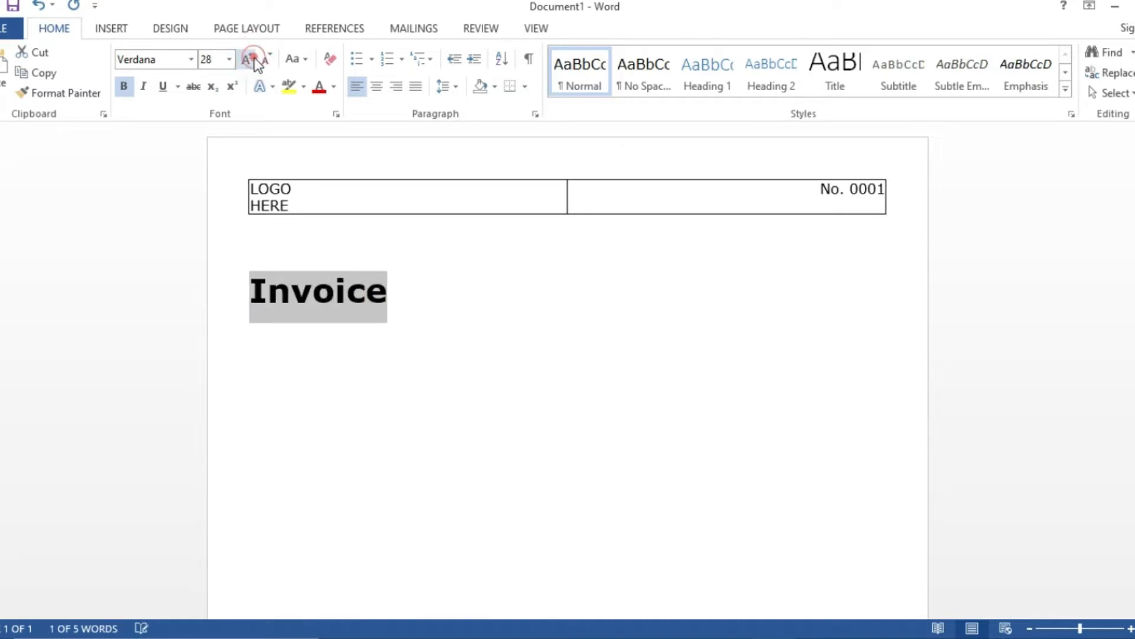
pyautogui.click(442, 337)
pyautogui.press('Return')
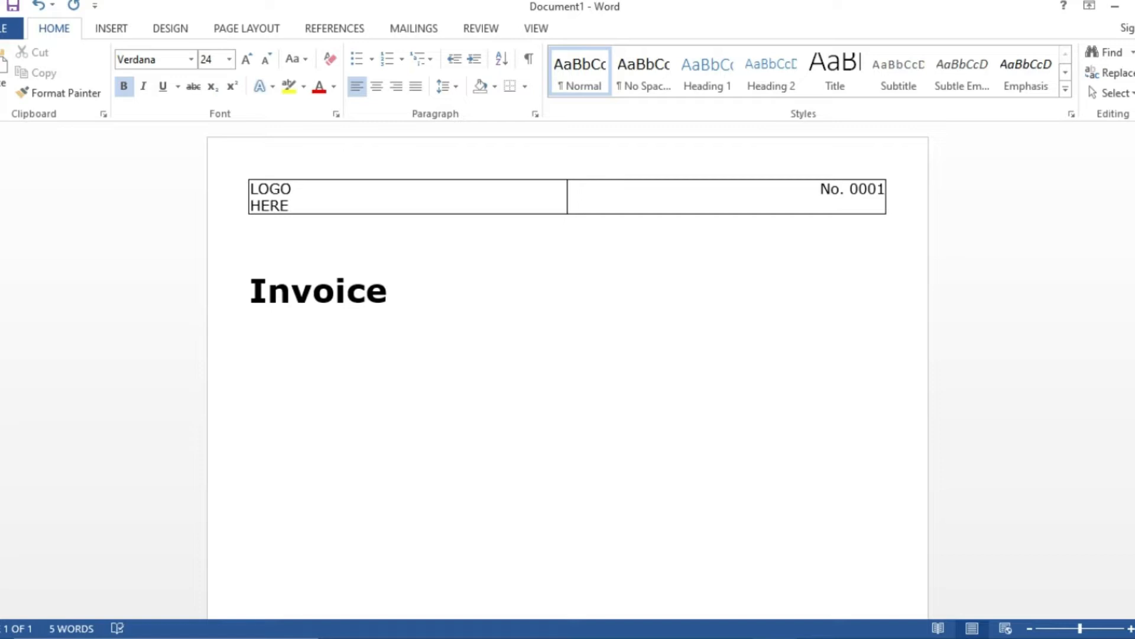
pyautogui.click(121, 86)
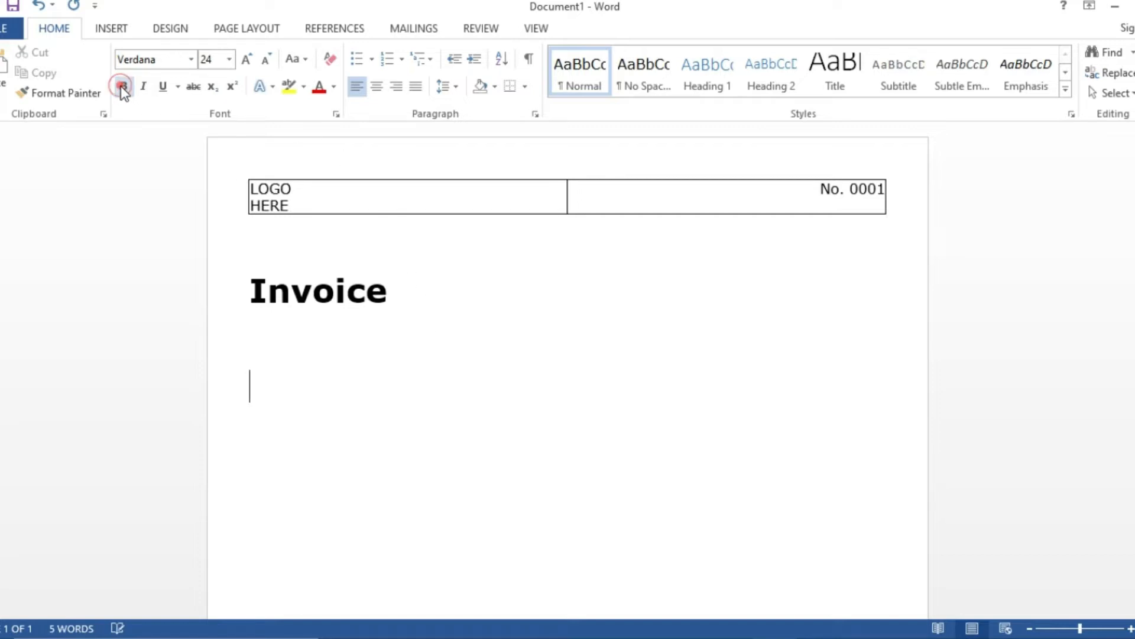
# - Insert a two-column, six-row table below the Invoice heading
pyautogui.click(114, 31)
pyautogui.click(76, 57)
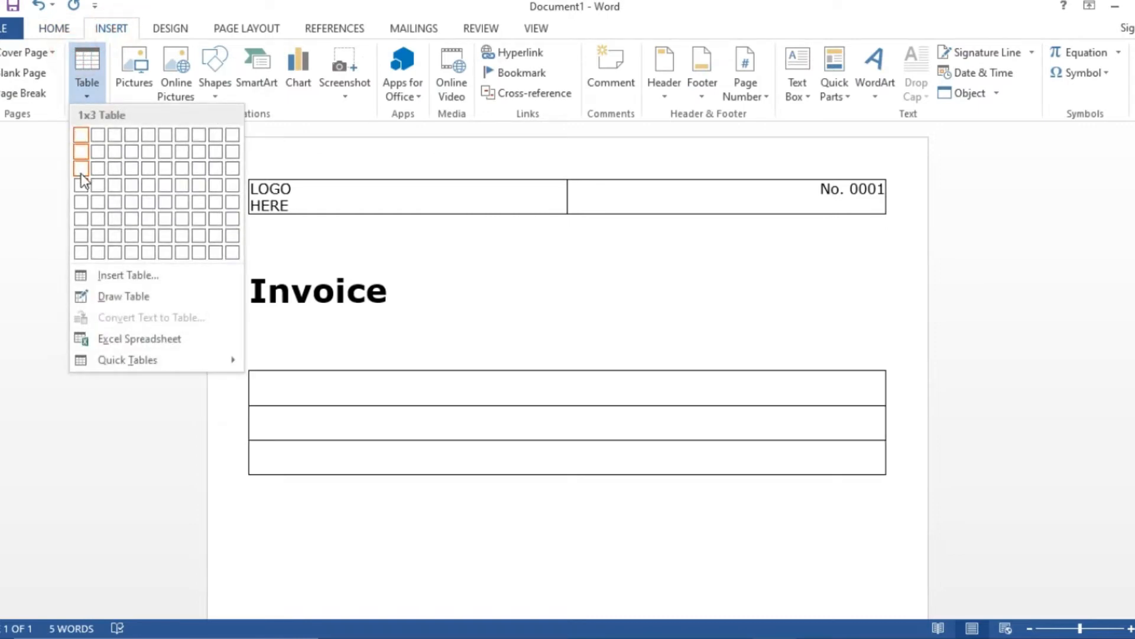
pyautogui.click(99, 214)
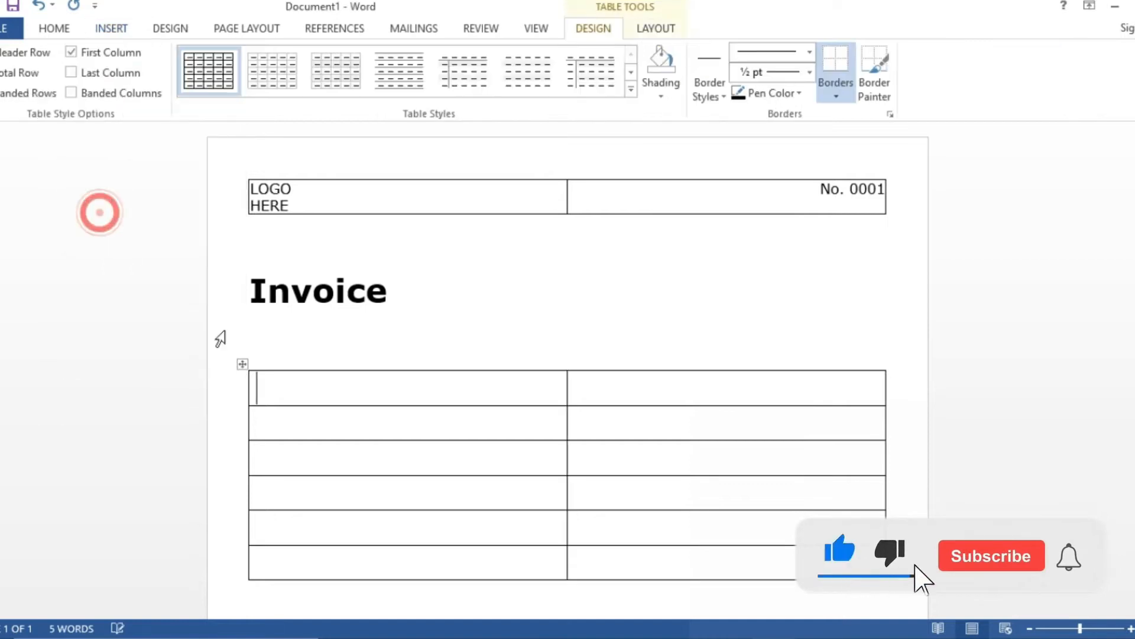
# - Set the new table's left and right cell margins to 0
pyautogui.click(646, 29)
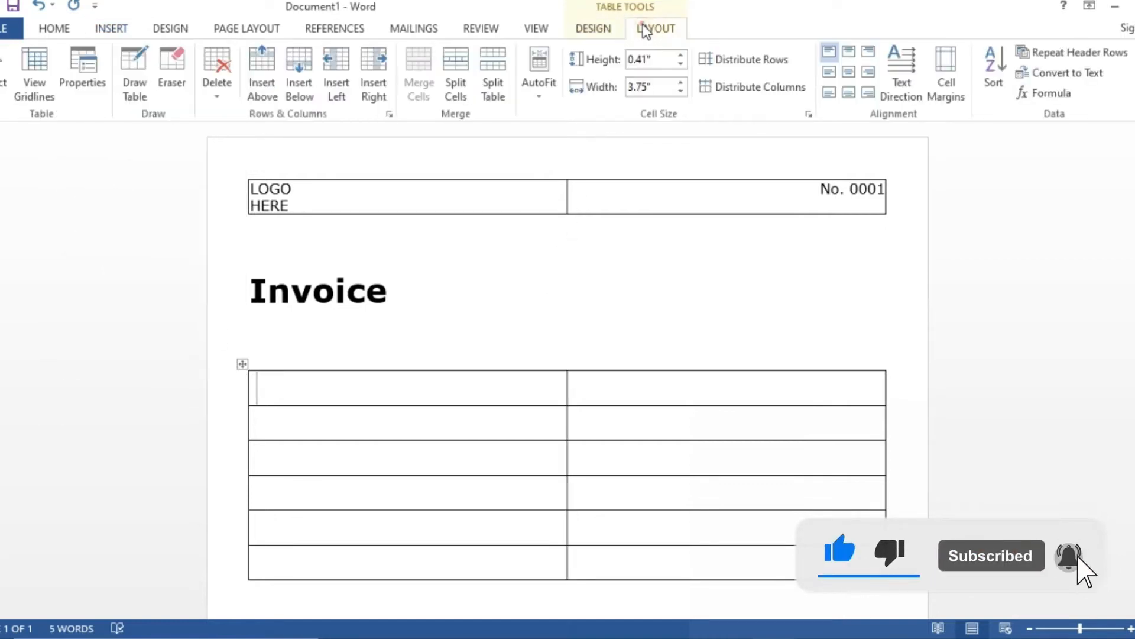
pyautogui.click(947, 77)
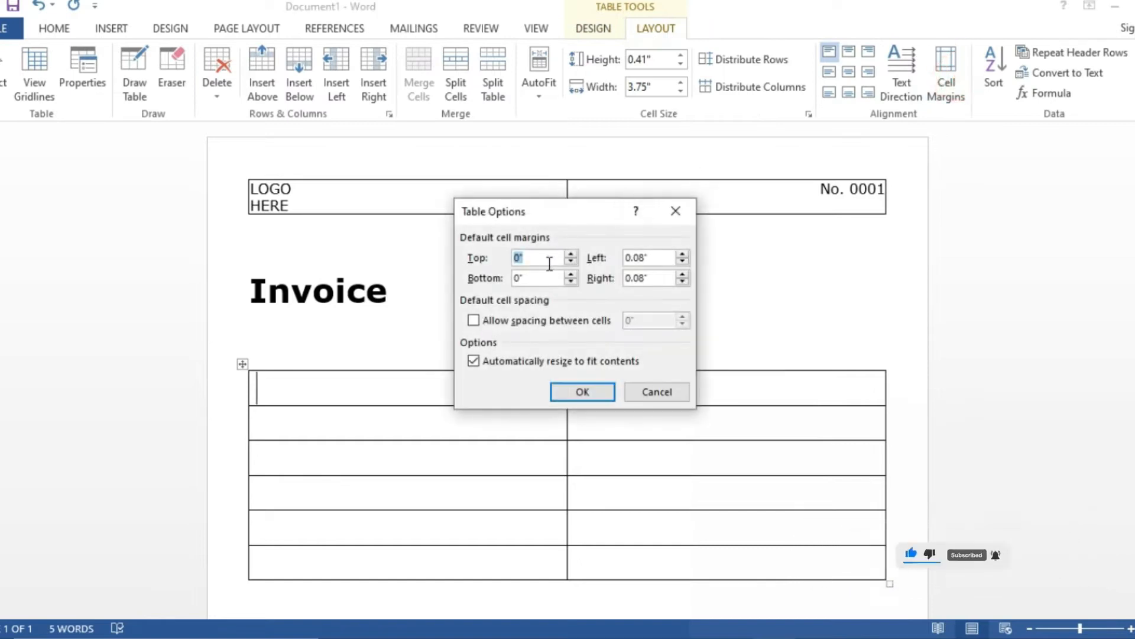
pyautogui.doubleClick(665, 258)
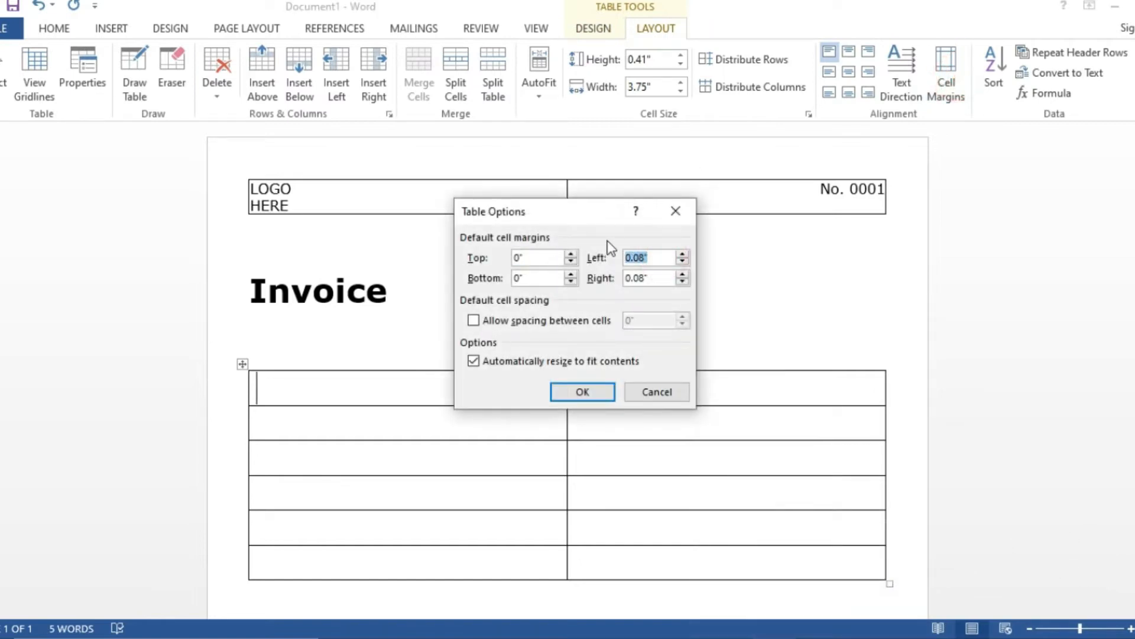
pyautogui.write('0')
pyautogui.doubleClick(654, 277)
pyautogui.write('0')
pyautogui.click(591, 388)
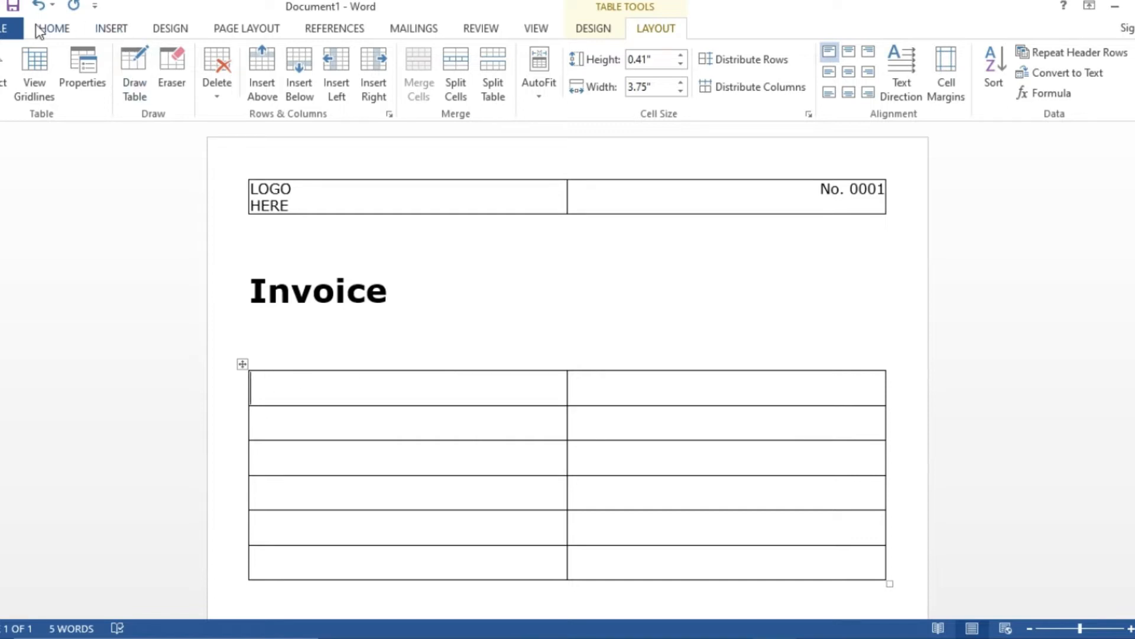
pyautogui.click(52, 28)
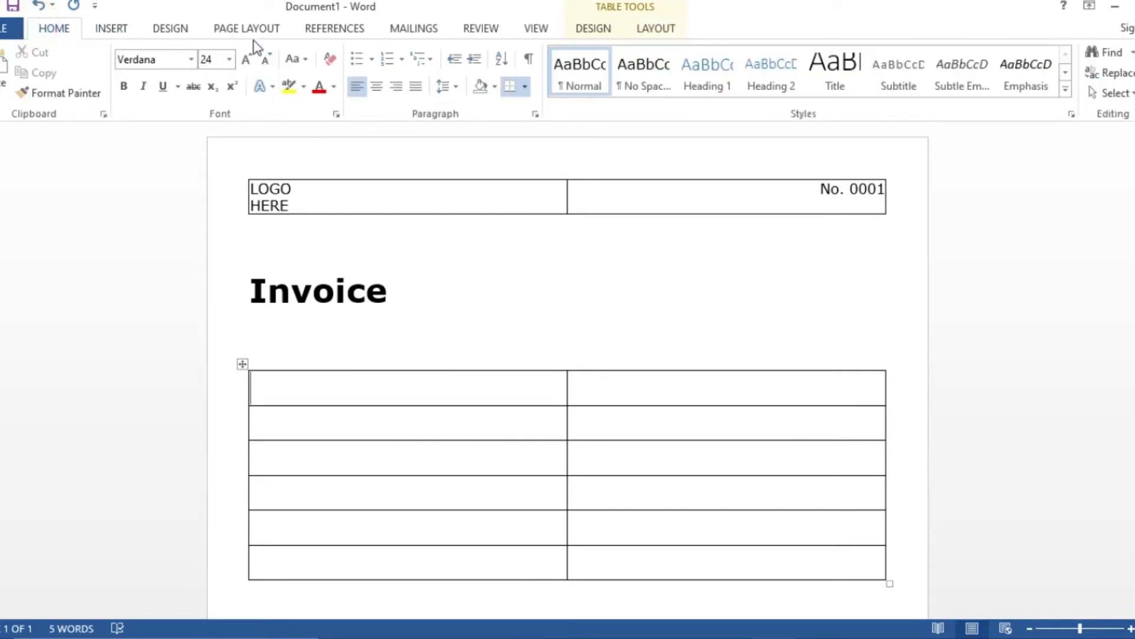
# - Shrink the font from 24 to 18, then reduce the whole six-row table's text to 12 pt
pyautogui.click(266, 58)
pyautogui.click(265, 59)
pyautogui.click(265, 59)
pyautogui.click(241, 363)
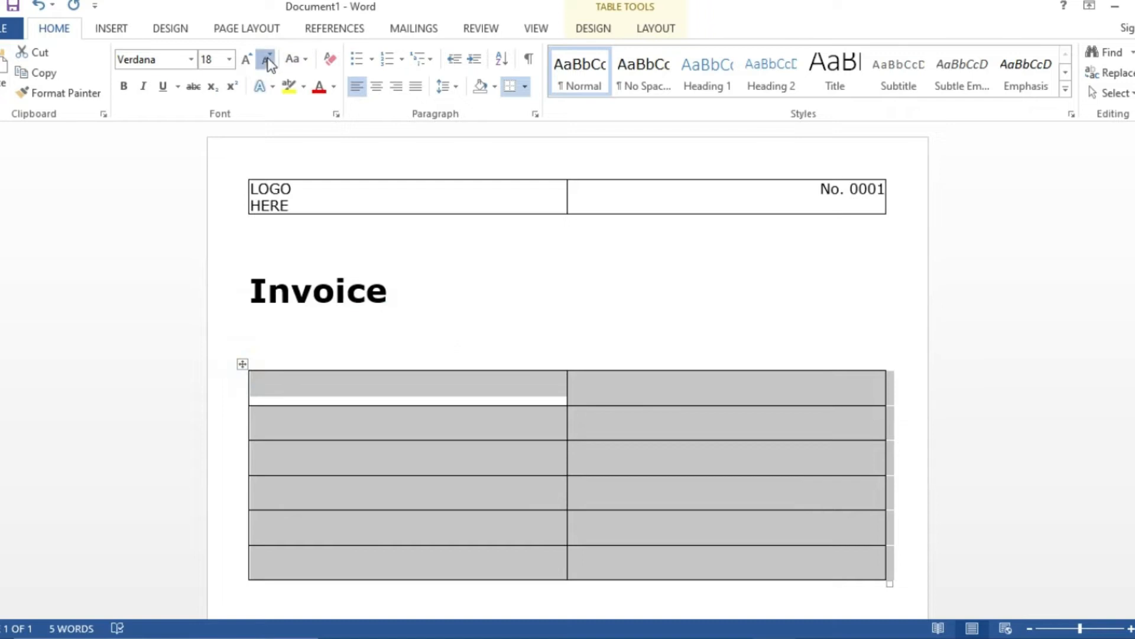
pyautogui.click(266, 60)
pyautogui.click(266, 60)
pyautogui.click(267, 60)
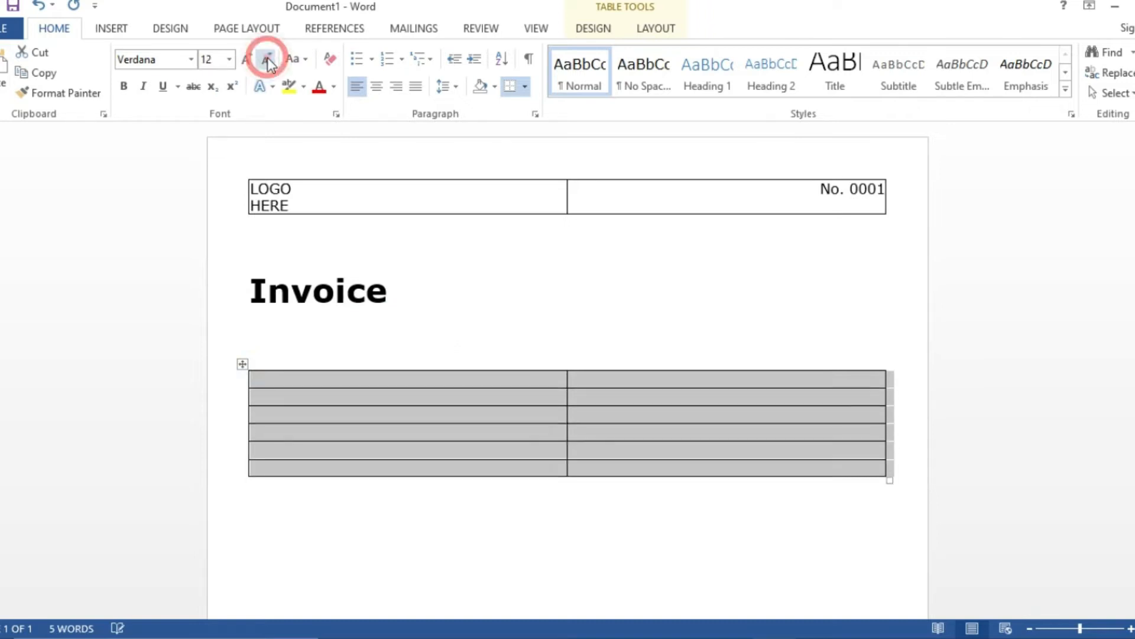
pyautogui.click(315, 385)
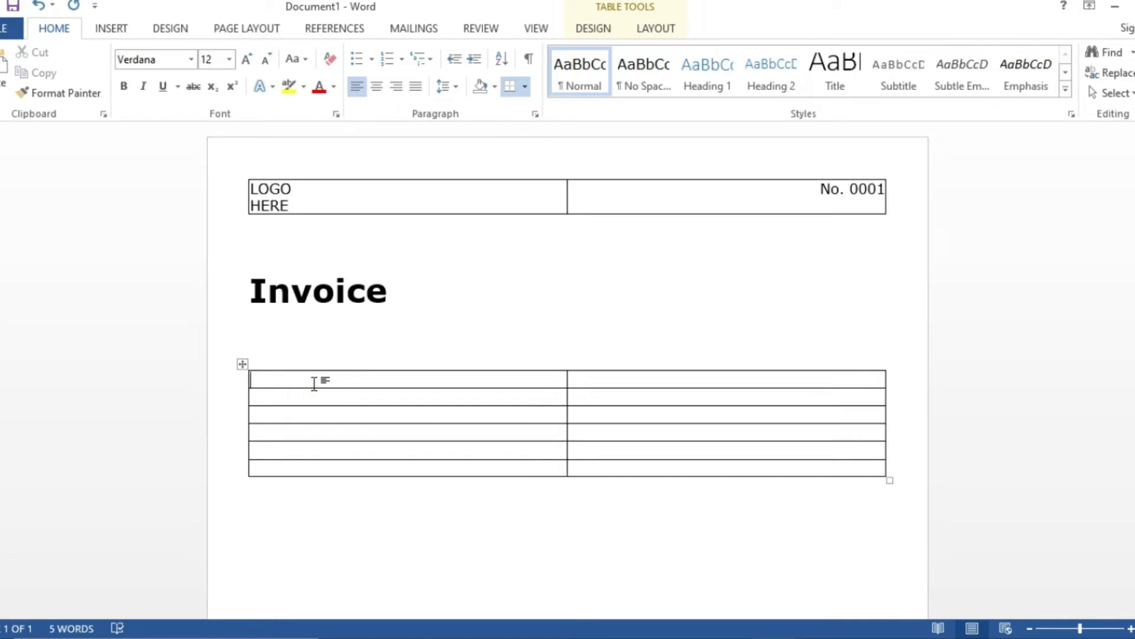
# - Enter Date: 09 April 2030 and a bold Bill To: label in the left column
pyautogui.write('date :09 April 2030')
pyautogui.click(379, 417)
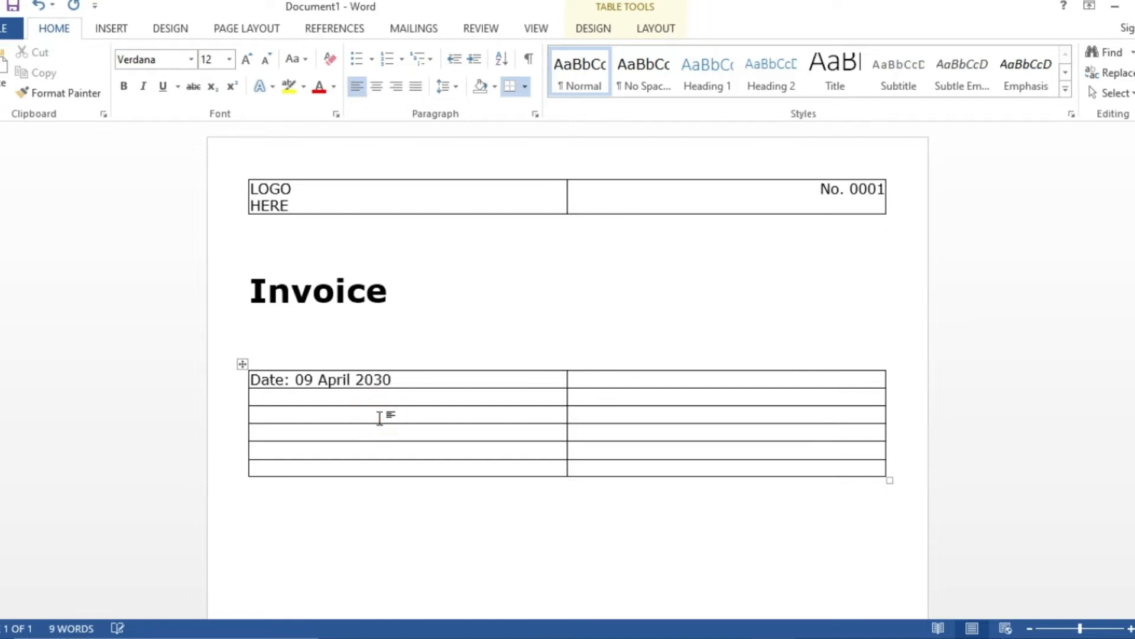
pyautogui.write('Bill To:')
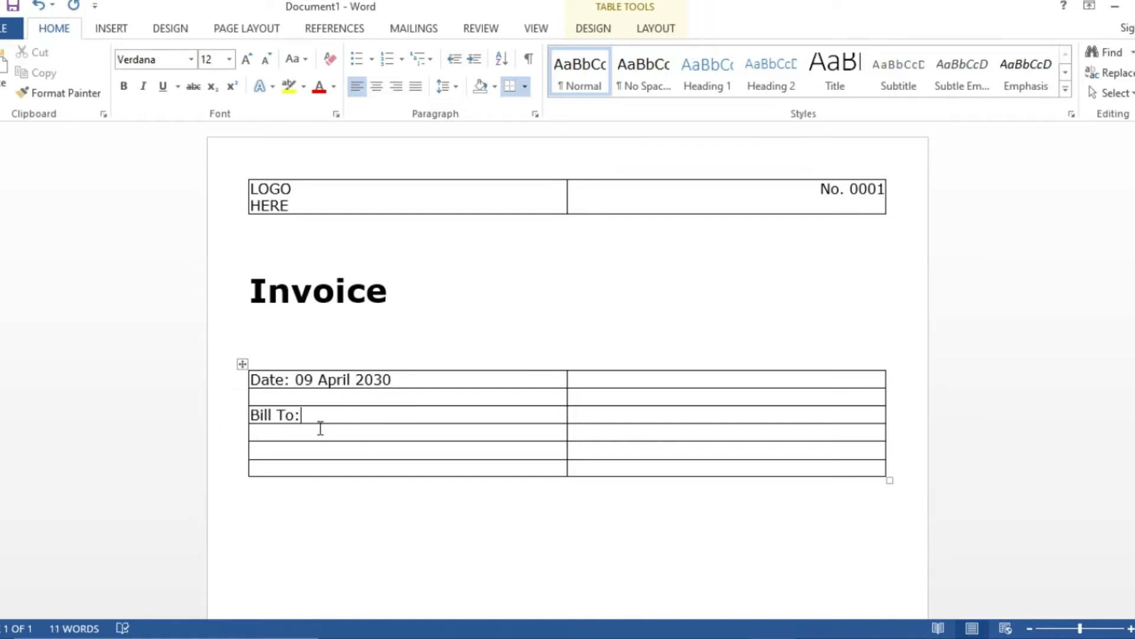
pyautogui.moveTo(305, 417); pyautogui.dragTo(252, 408)
pyautogui.click(124, 86)
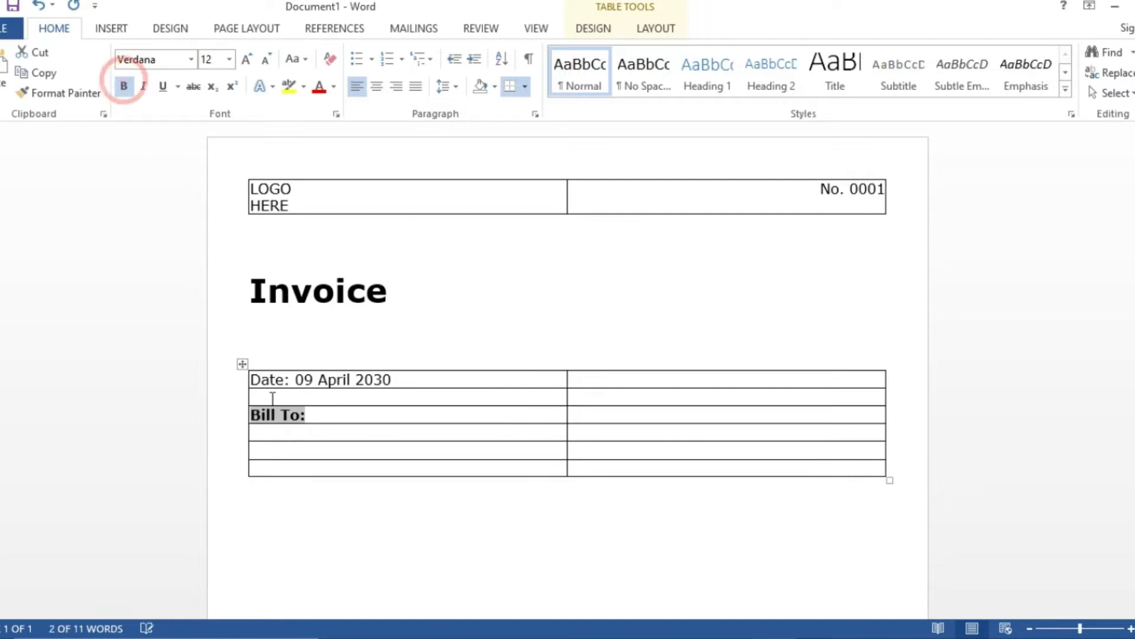
# - Fill in Studio Kapata, the client's street address and contact e-mail below Bill To
pyautogui.click(281, 430)
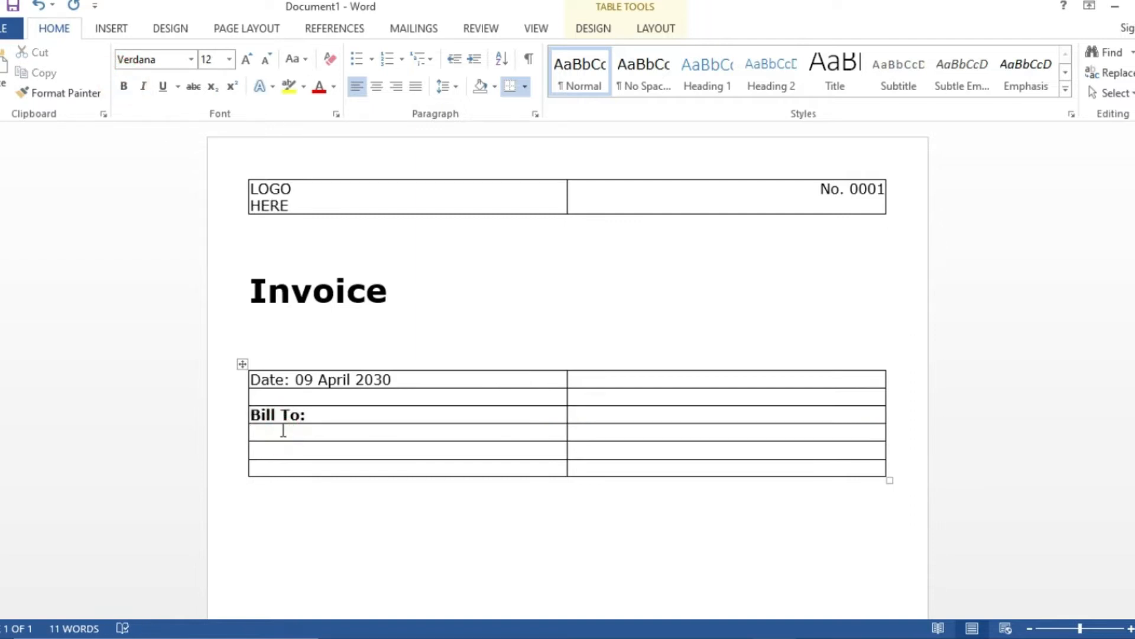
pyautogui.write('studio Kapata')
pyautogui.click(278, 450)
pyautogui.write('456')
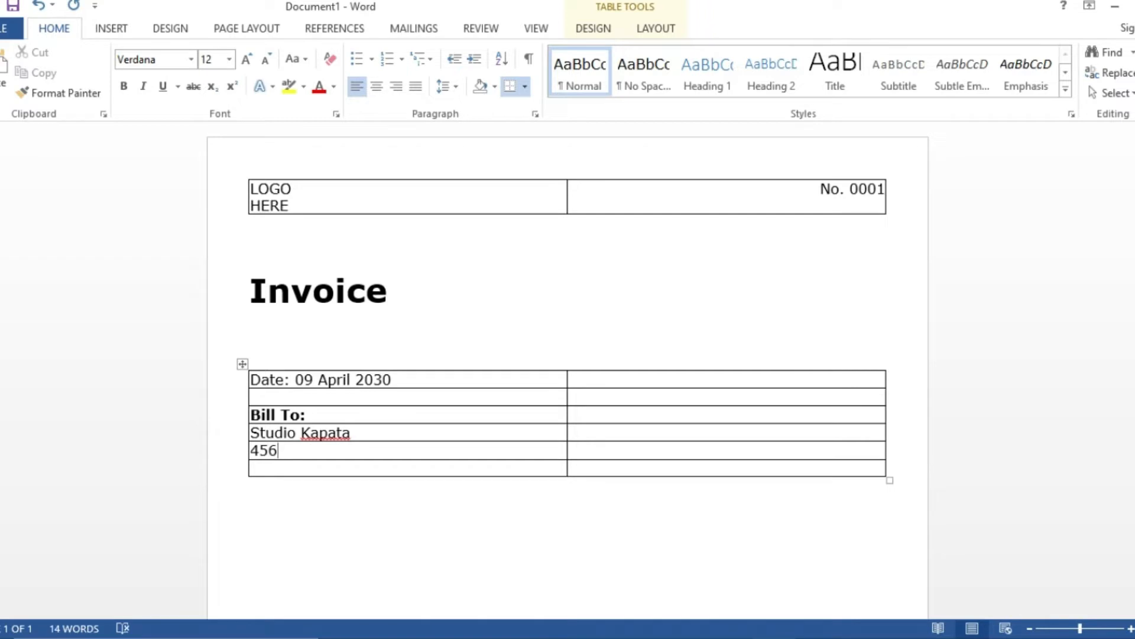
pyautogui.write(' somewhere')
pyautogui.hotkey('ctrl', 'Left')
pyautogui.press('Delete')
pyautogui.write('S')
pyautogui.click(285, 467)
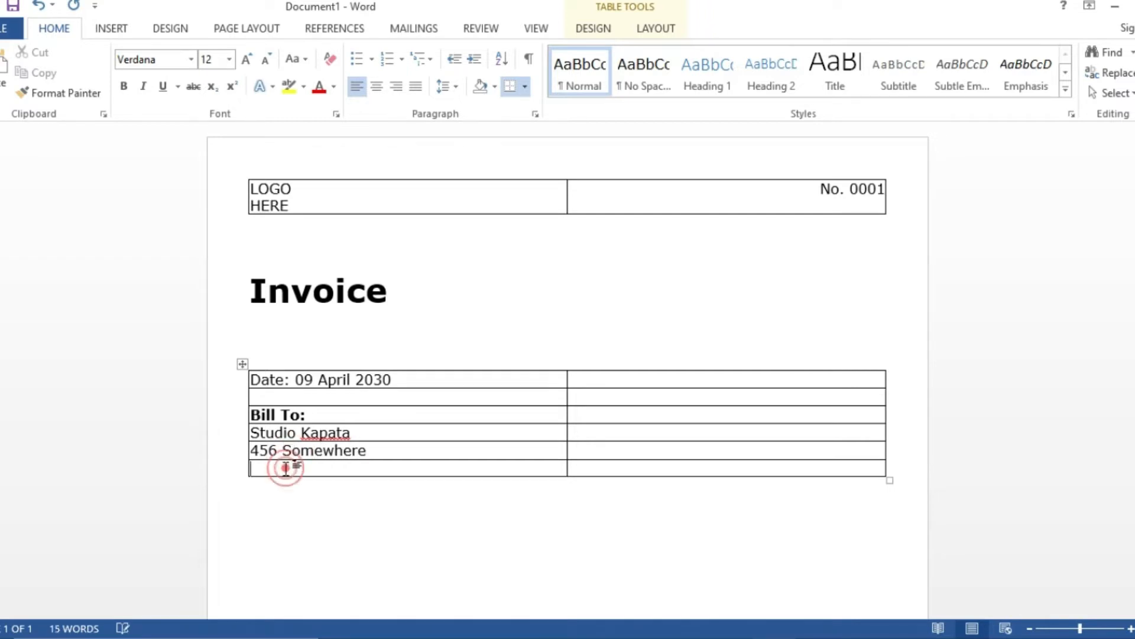
pyautogui.write('my')
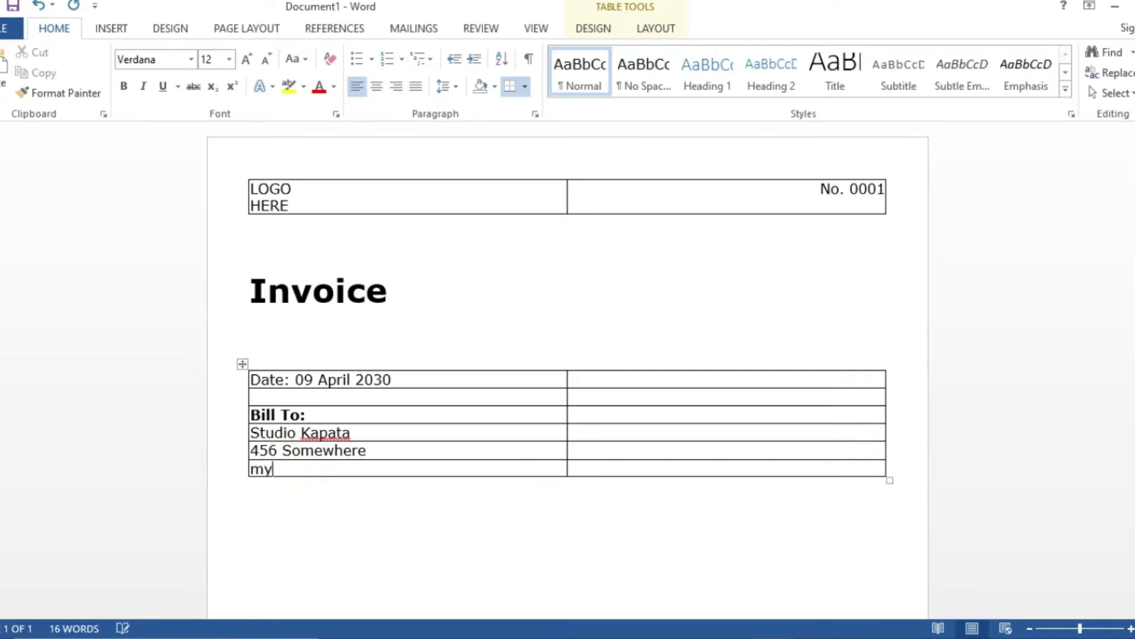
pyautogui.write('email@gmail.com')
# - Add a bold From: label with the sender's name and street address in the right column
pyautogui.click(608, 414)
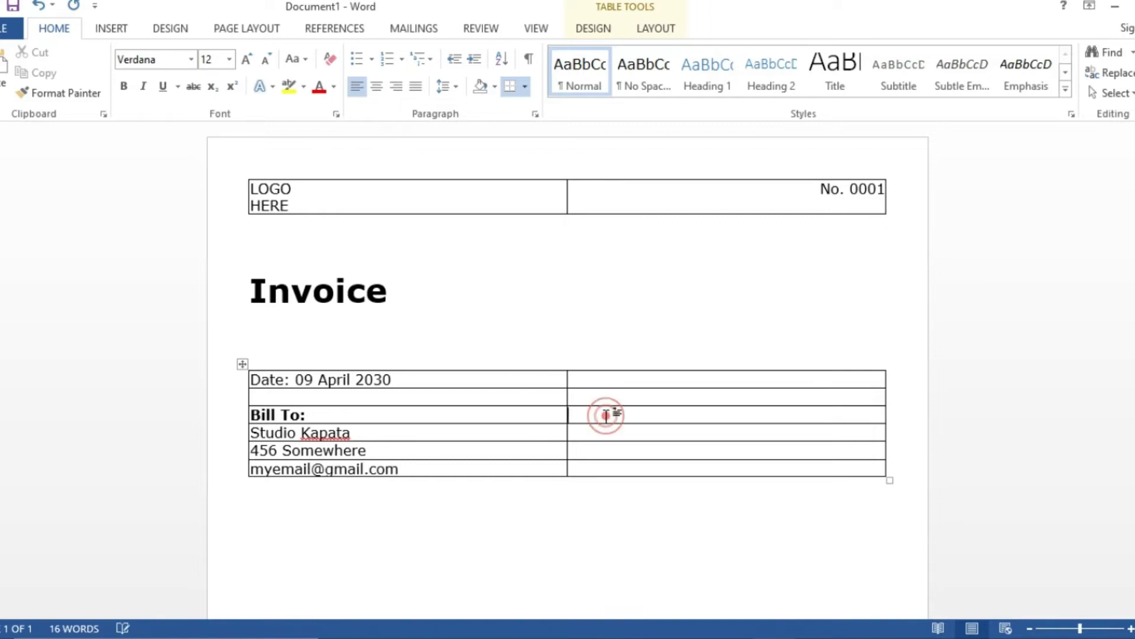
pyautogui.write('From:')
pyautogui.moveTo(623, 414); pyautogui.dragTo(568, 414)
pyautogui.click(124, 85)
pyautogui.click(600, 432)
pyautogui.write('Angela Smith')
pyautogui.click(618, 451)
pyautogui.write('789 Somewhere')
# - Complete the sender's address with the street suffix and city, and copy that onto the billing address
pyautogui.click(712, 470)
pyautogui.write('St, Any City')
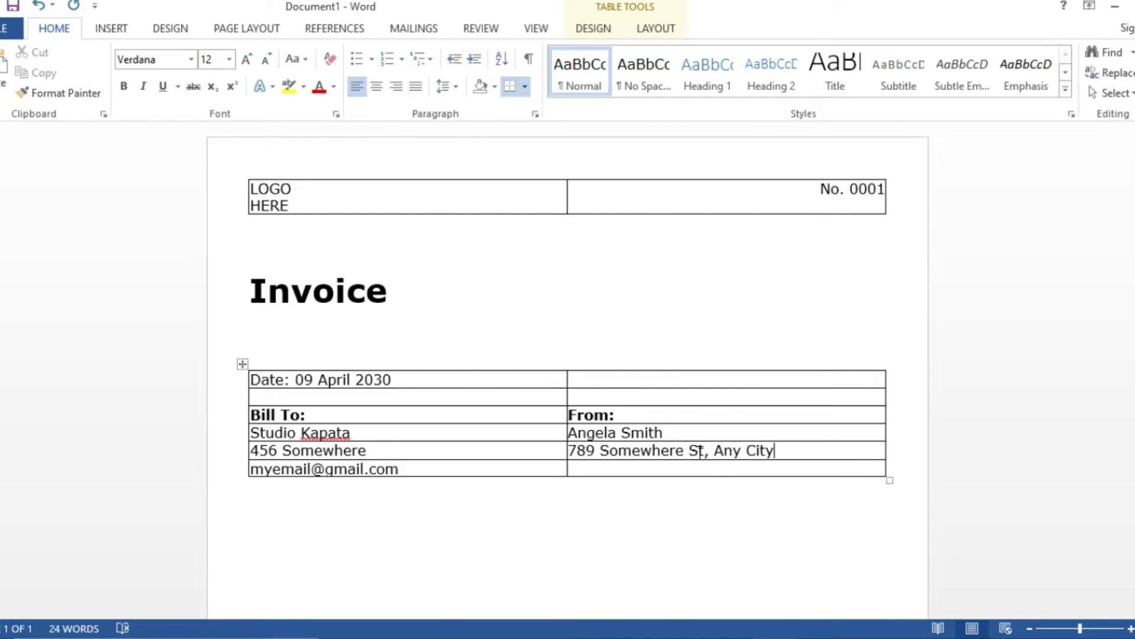
pyautogui.moveTo(775, 450); pyautogui.dragTo(693, 452)
pyautogui.hotkey('ctrl', 'c')
pyautogui.click(468, 454)
pyautogui.hotkey('ctrl', 'v')
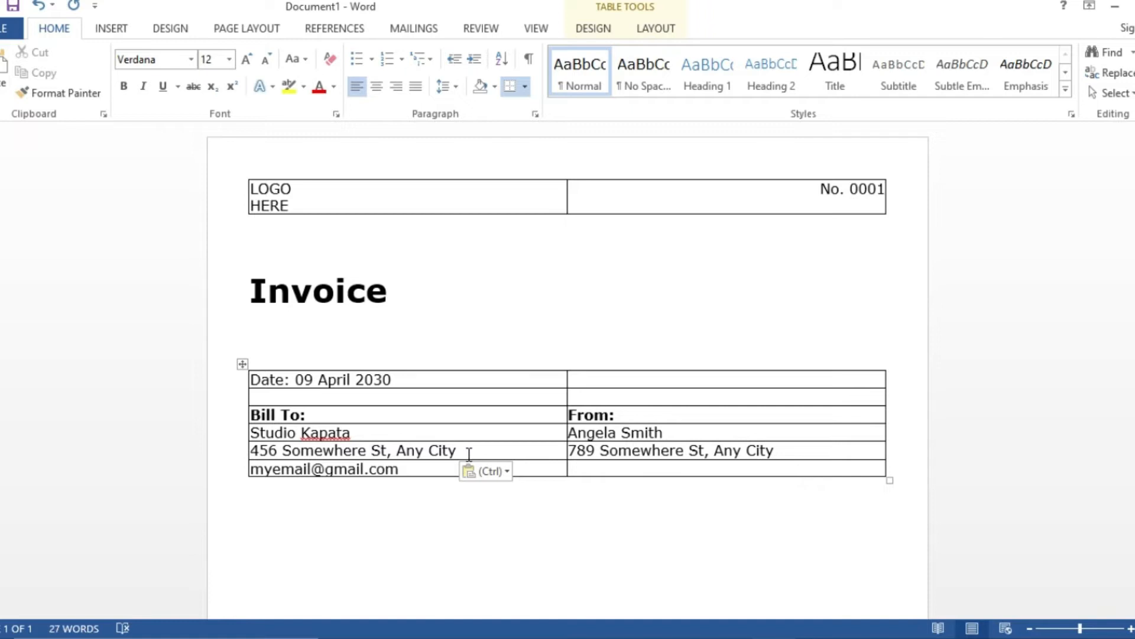
# - Enter the sender's e-mail, then add a 12 pt line below the table
pyautogui.click(637, 468)
pyautogui.write('myemail')
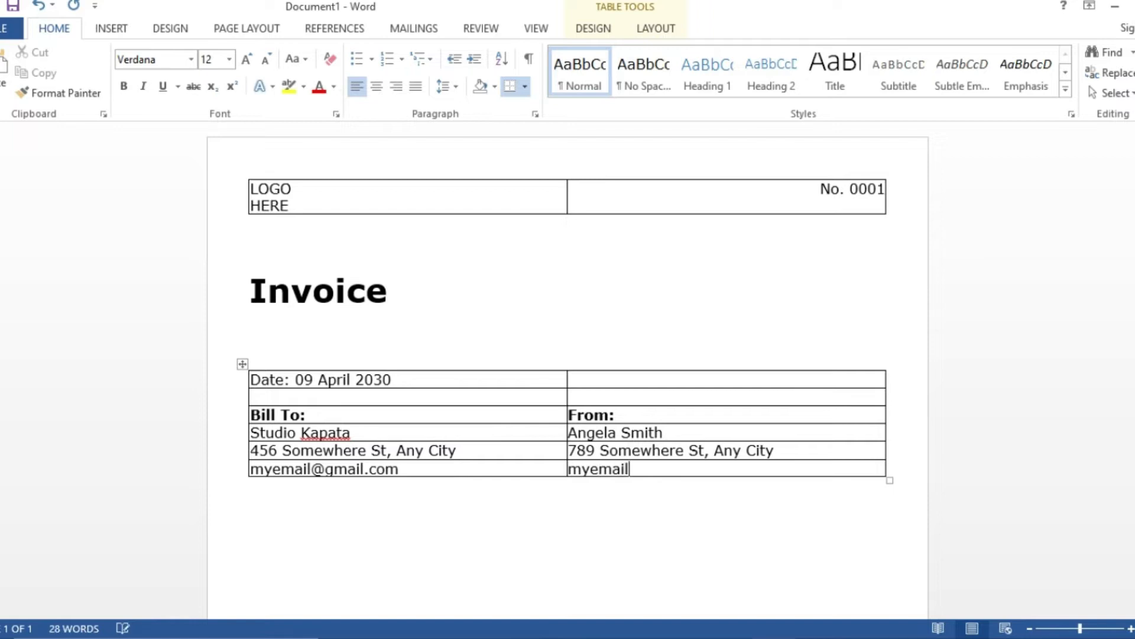
pyautogui.write('@gmail.com')
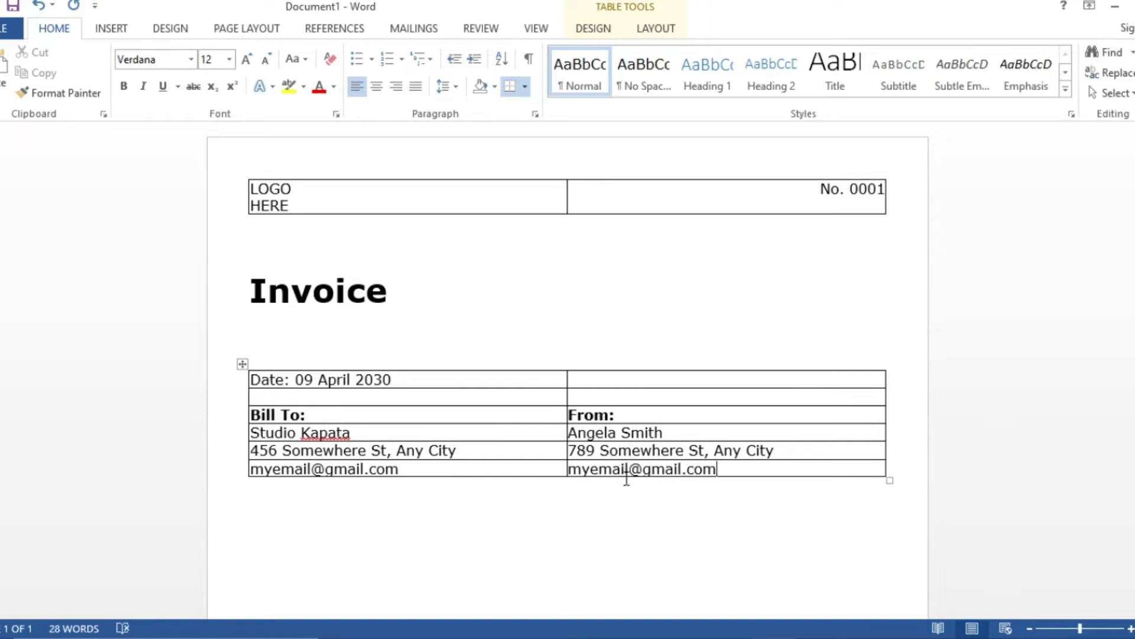
pyautogui.click(521, 540)
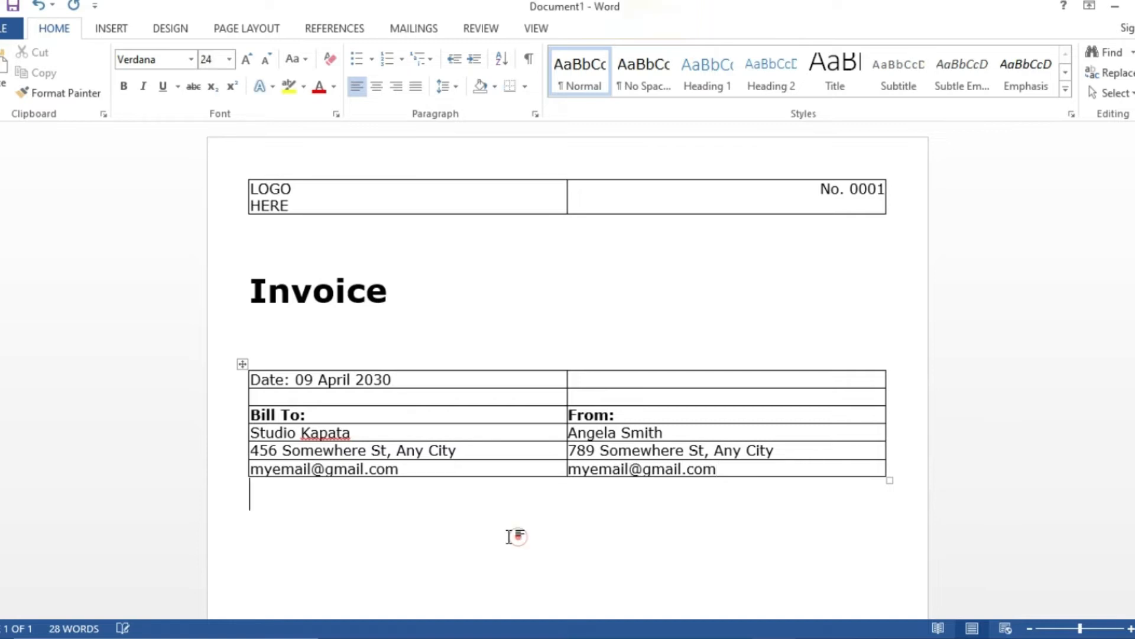
pyautogui.press('Return')
pyautogui.click(260, 62)
pyautogui.click(261, 62)
pyautogui.click(260, 62)
pyautogui.click(261, 62)
pyautogui.click(260, 62)
pyautogui.click(261, 61)
# - Insert a four-column, five-row table below the address block
pyautogui.click(111, 29)
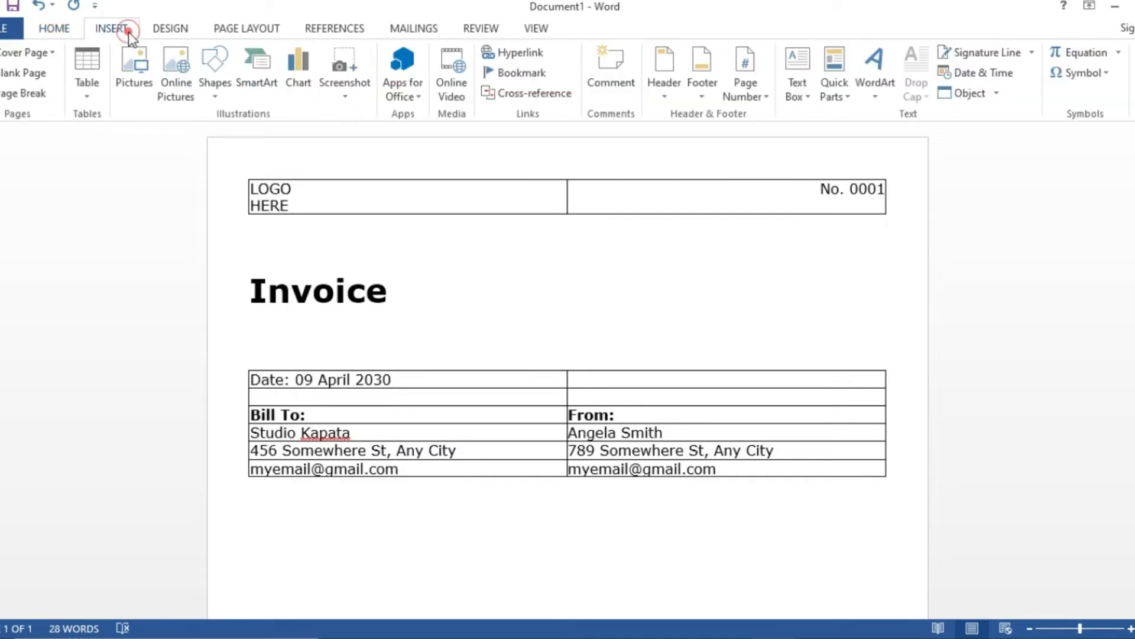
pyautogui.click(89, 82)
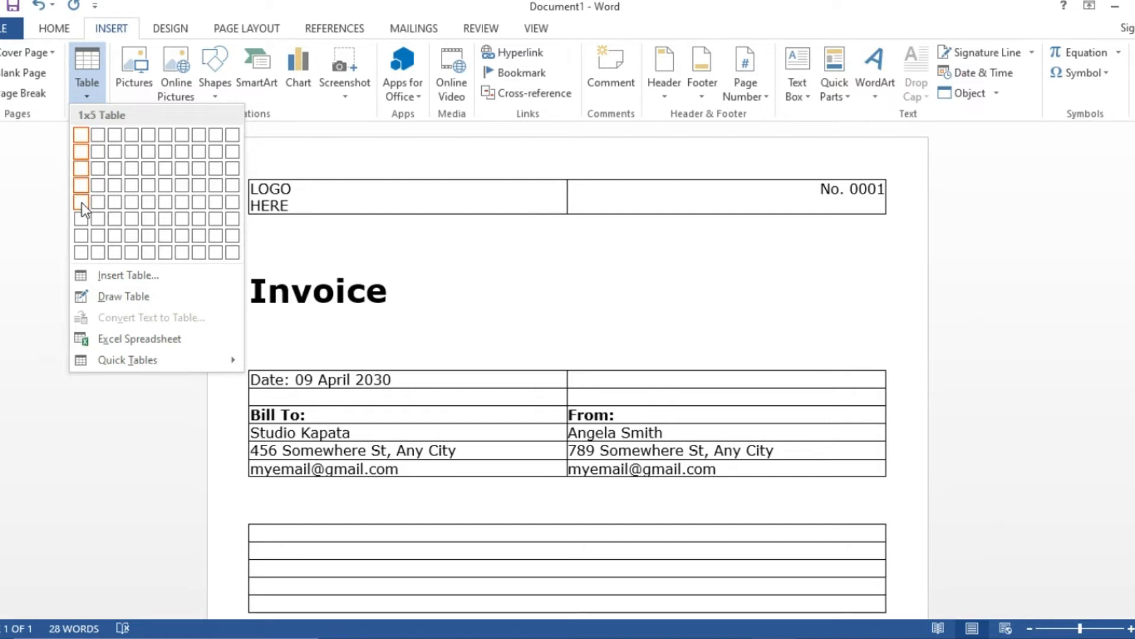
pyautogui.click(124, 202)
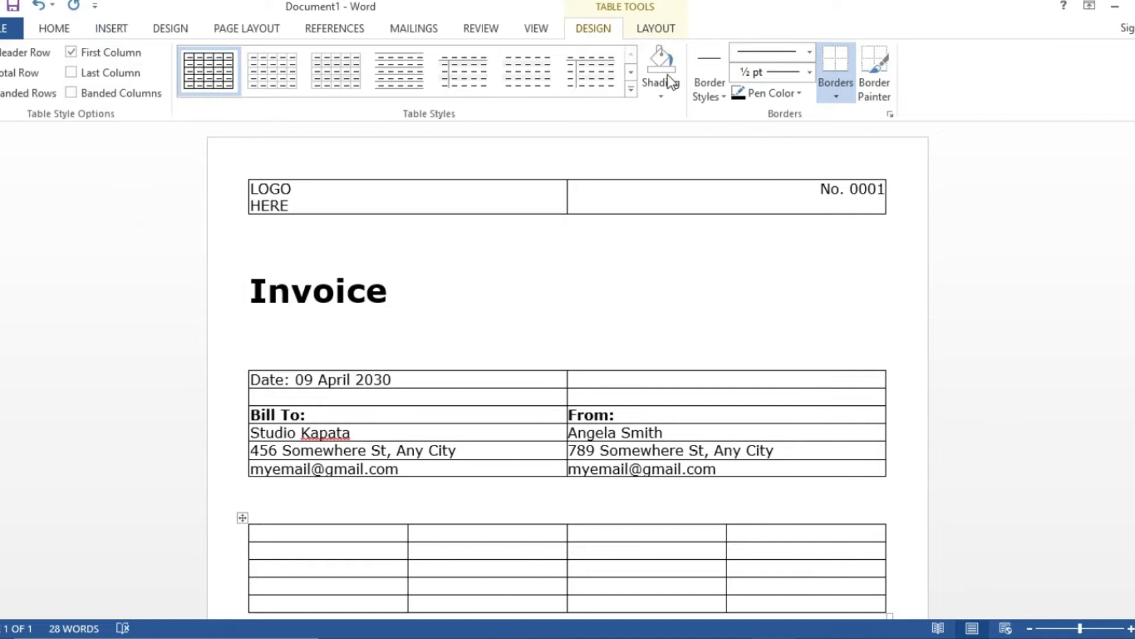
# - Set the new table's left and right cell margins to 0.08 inch
pyautogui.click(654, 30)
pyautogui.click(958, 93)
pyautogui.doubleClick(648, 256)
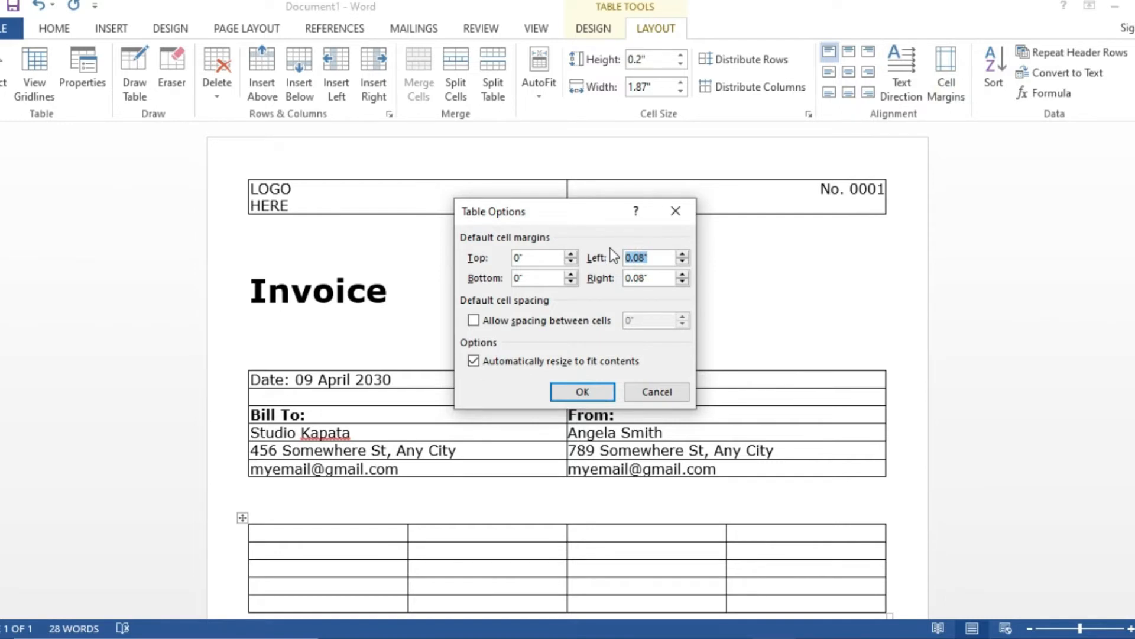
pyautogui.click(652, 279)
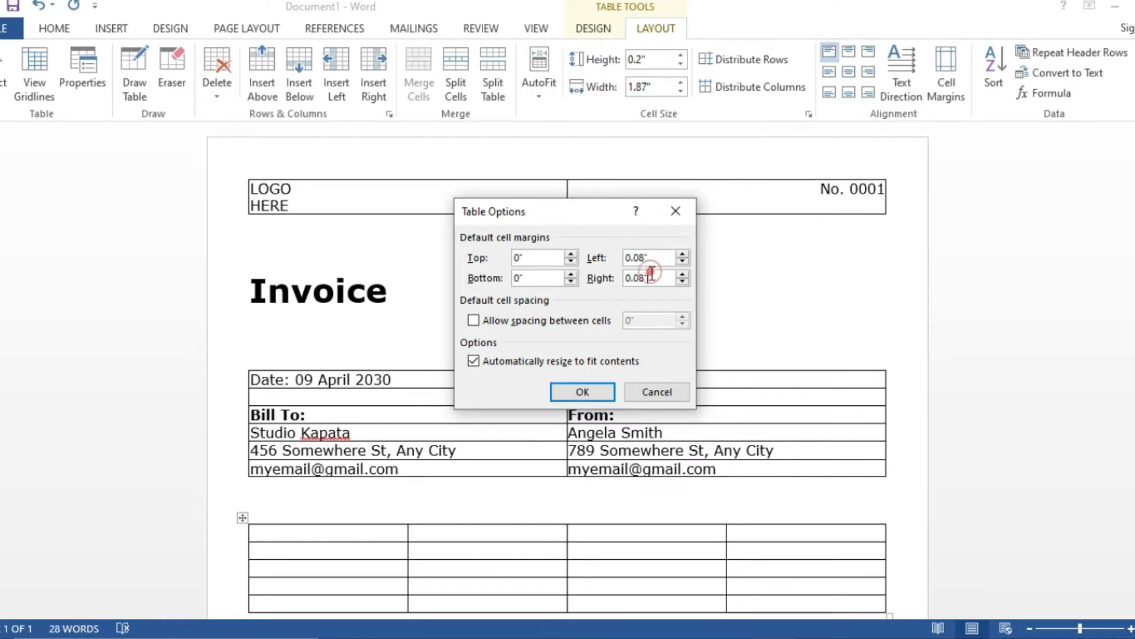
pyautogui.click(594, 386)
# - Type the headers Item, Quantity, Price and Amount across the table's first row
pyautogui.scroll(-3, 417, 561)
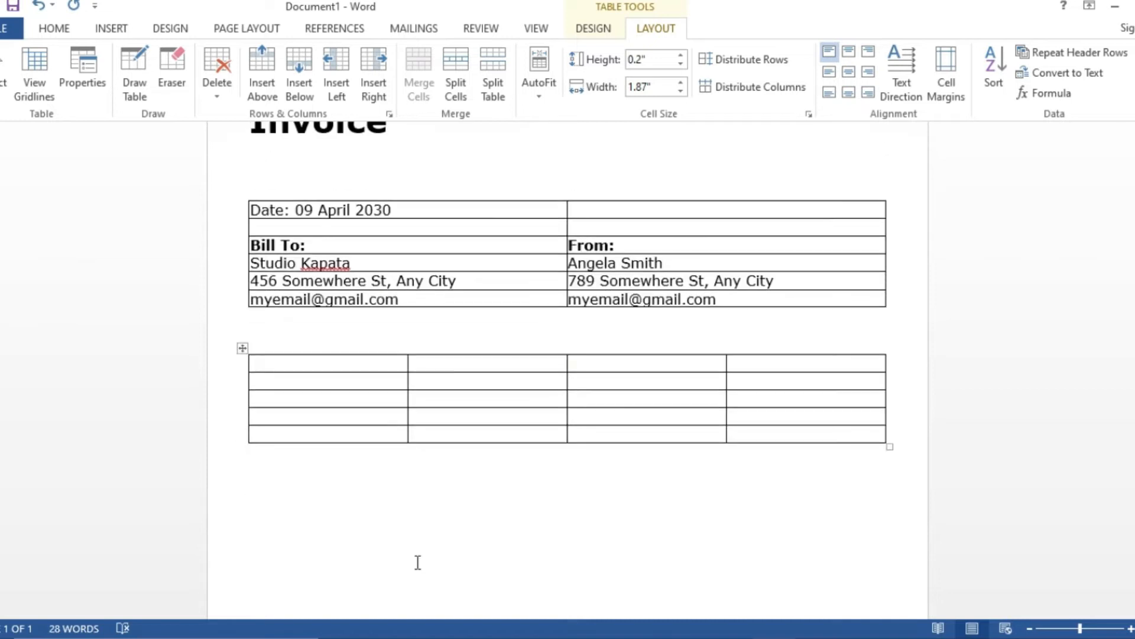
pyautogui.scroll(1, 418, 558)
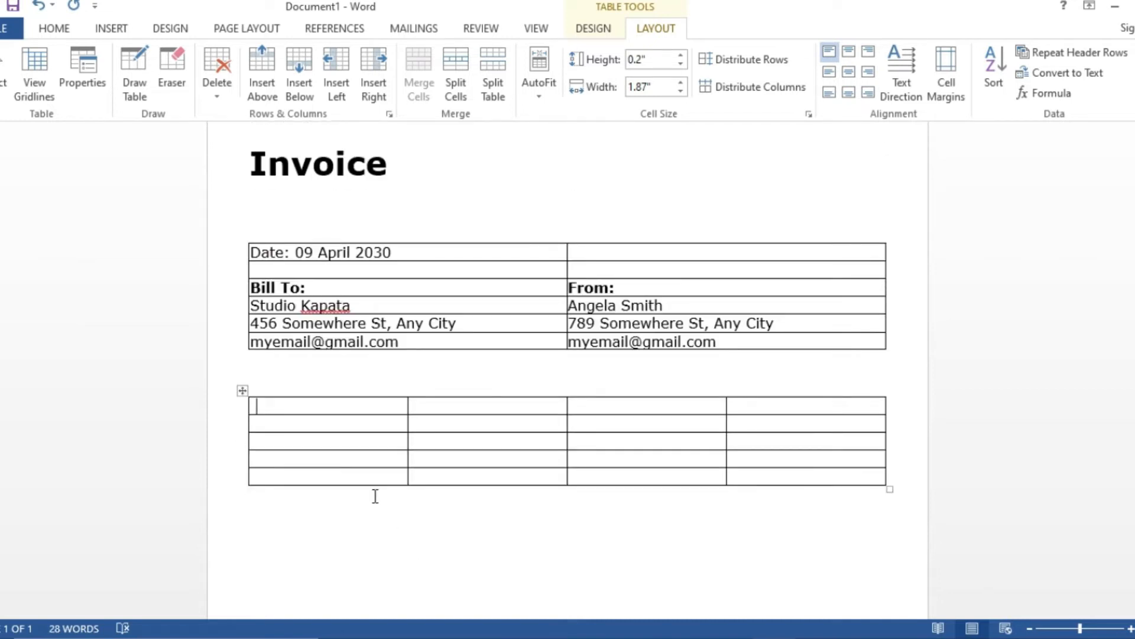
pyautogui.write('Item')
pyautogui.press('Tab')
pyautogui.write('quantity')
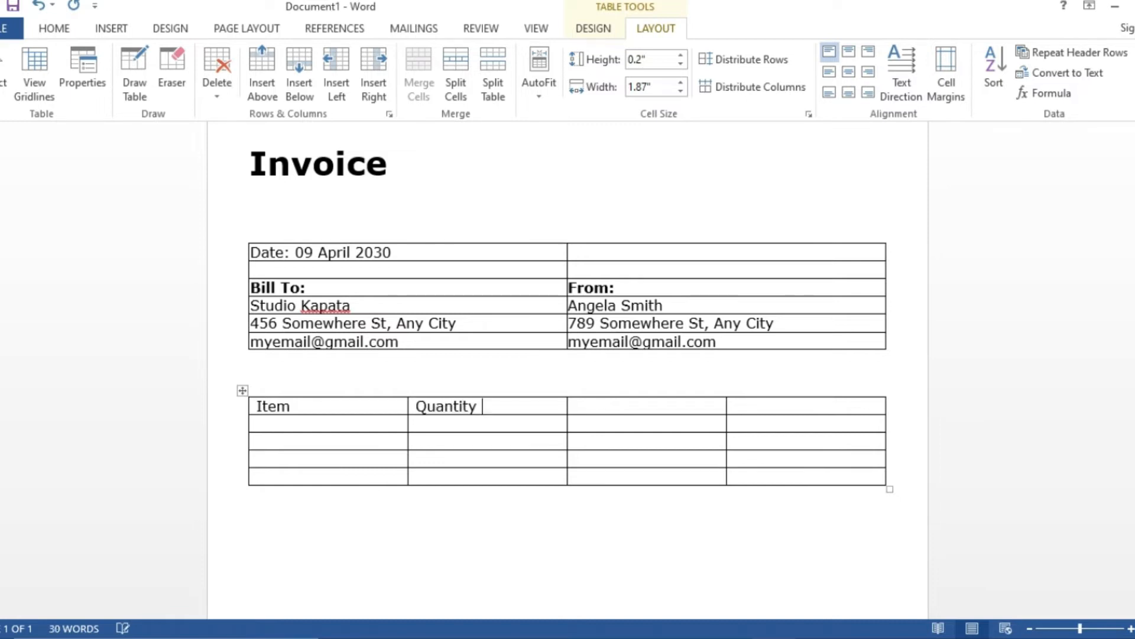
pyautogui.press('Tab')
pyautogui.write('price ')
pyautogui.write('amount')
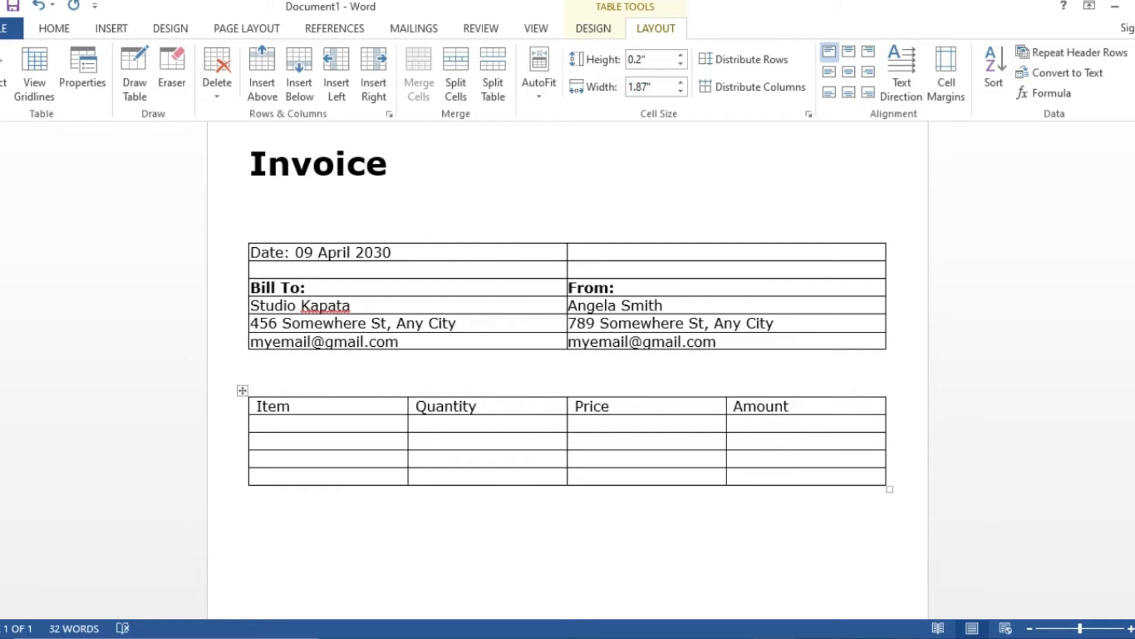
pyautogui.click(318, 423)
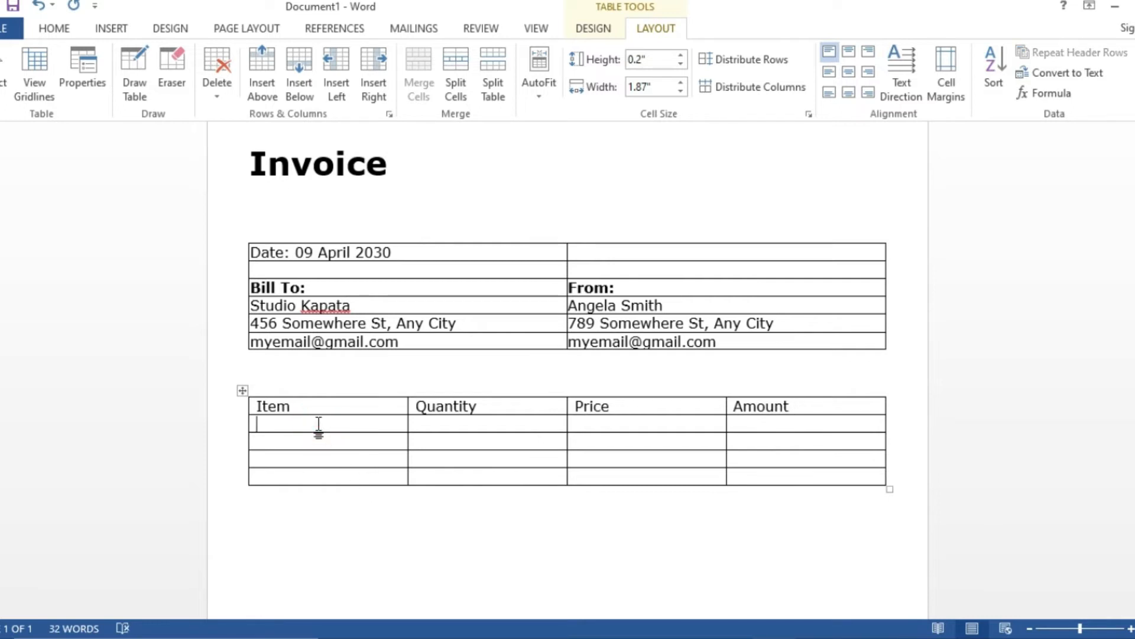
# - Enter Logo, Banner (5x8m) and Poster (6x5m) in the Item column
pyautogui.write('Logo')
pyautogui.click(307, 442)
pyautogui.write('banner ')
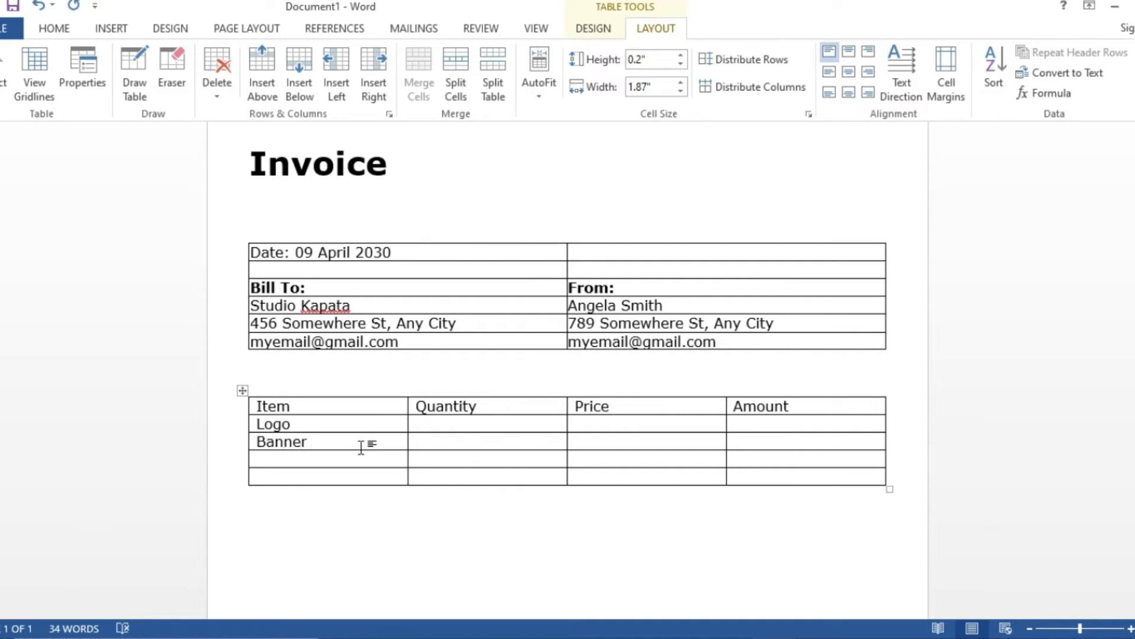
pyautogui.write('(')
pyautogui.write('5')
pyautogui.write('x8)')
pyautogui.write('m')
pyautogui.write('poster ')
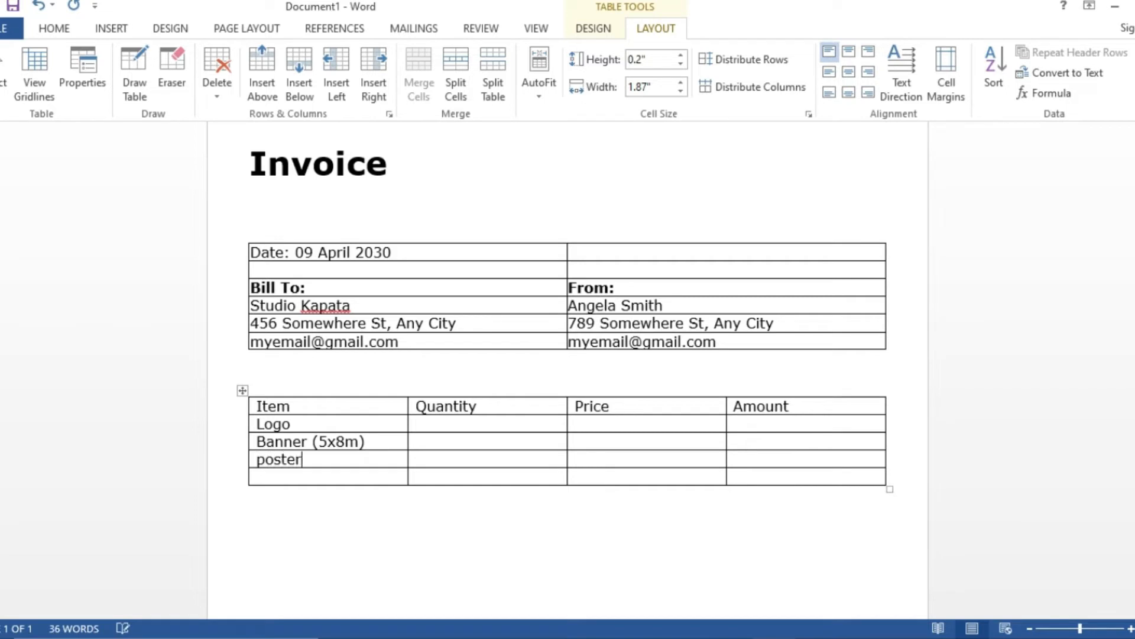
pyautogui.write('(6x5m)')
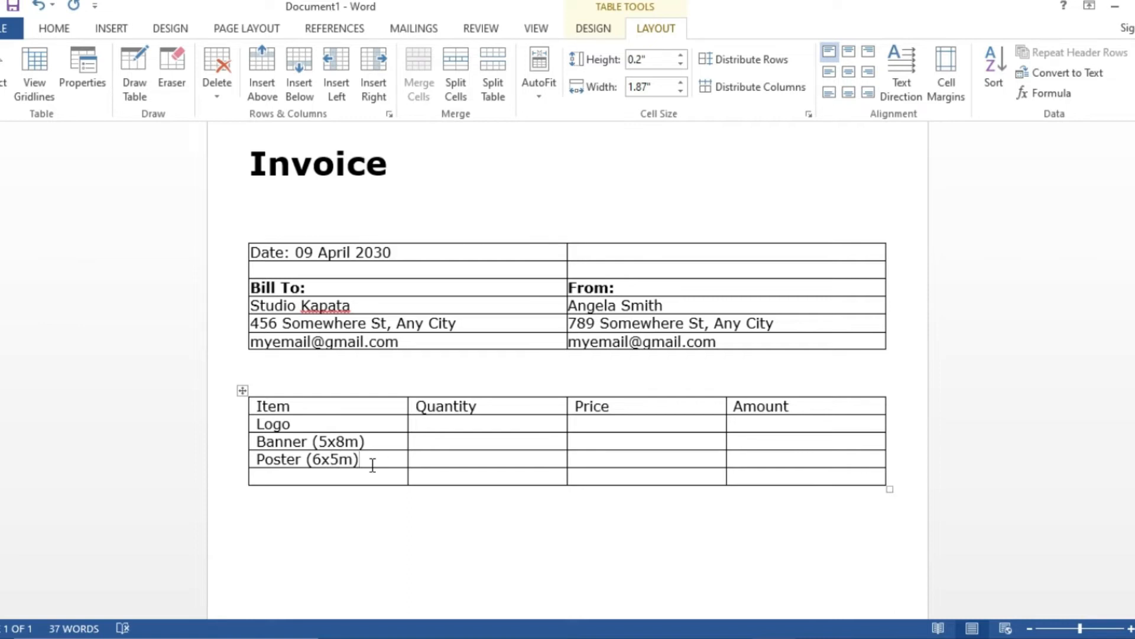
# - Enter quantities 5, 6 and 8 in the Quantity column
pyautogui.click(476, 424)
pyautogui.write('5')
pyautogui.press('Down')
pyautogui.write('6')
pyautogui.press('Down')
pyautogui.write('8')
pyautogui.press('Down')
pyautogui.click(610, 423)
# - Enter prices $700, $35 and $25 for the Logo, Banner and Poster rows
pyautogui.write('$700')
pyautogui.press('Down')
pyautogui.write('$35')
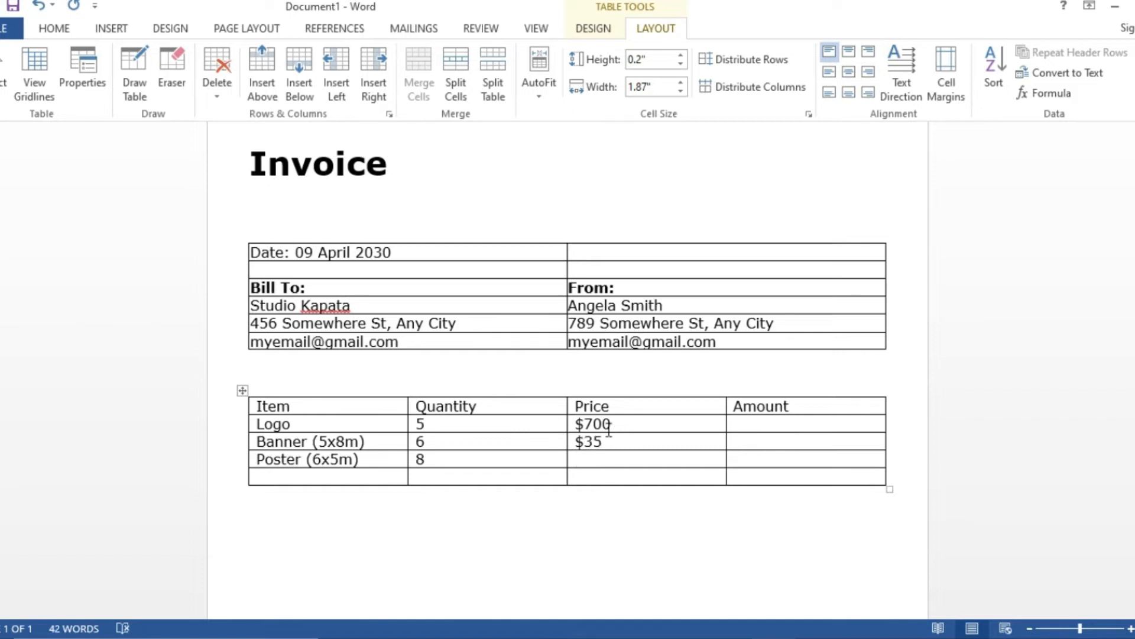
pyautogui.press('Down')
pyautogui.write('$25')
# - Enter amounts $500, $80 and $95, correcting the typos along the way
pyautogui.click(754, 423)
pyautogui.write('7')
pyautogui.press('BackSpace')
pyautogui.write('$500')
pyautogui.press('Down')
pyautogui.write('$')
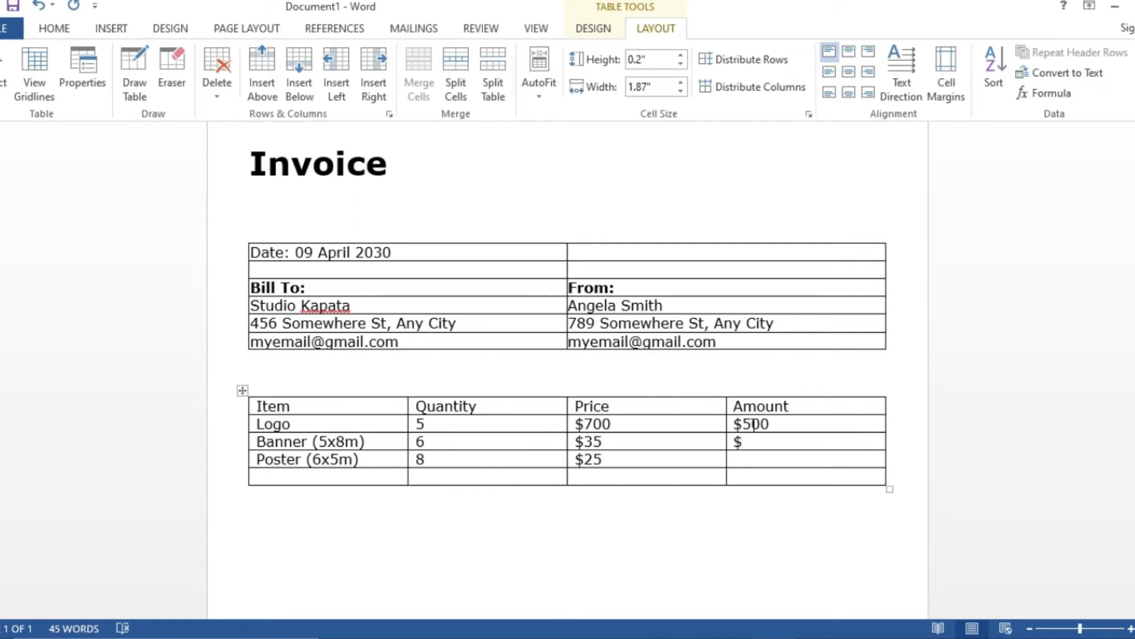
pyautogui.write('80')
pyautogui.press('Down')
pyautogui.write('$$')
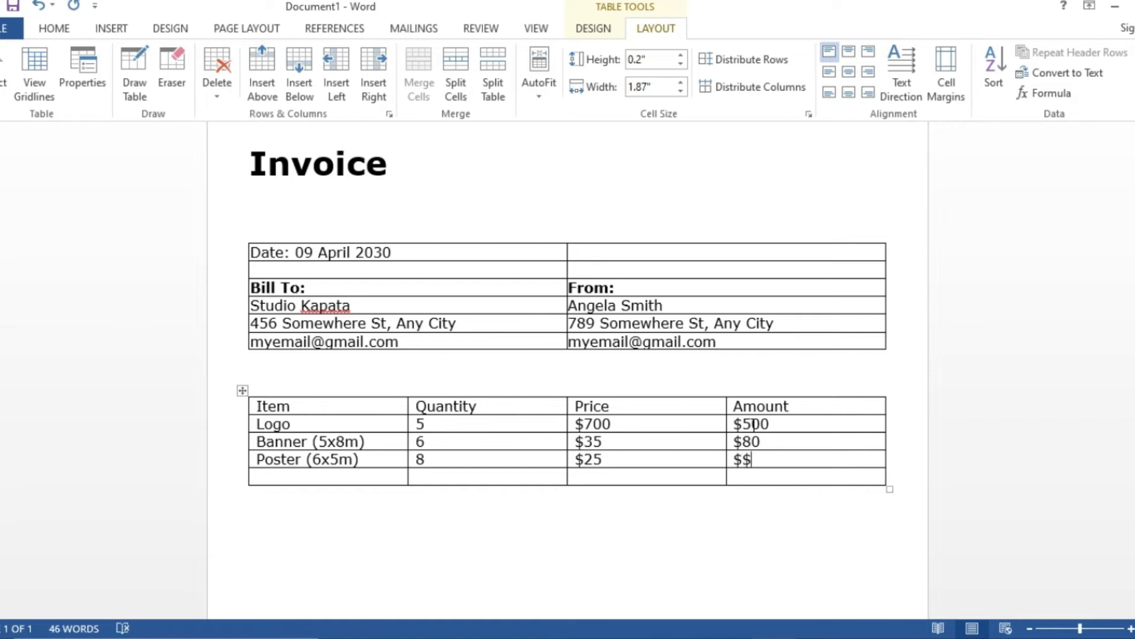
pyautogui.write('95')
pyautogui.click(743, 459)
pyautogui.press('BackSpace')
# - Fill the last row with the label Total and the amount $675
pyautogui.click(698, 473)
pyautogui.write('Total')
pyautogui.click(759, 477)
pyautogui.write('$')
pyautogui.write('675')
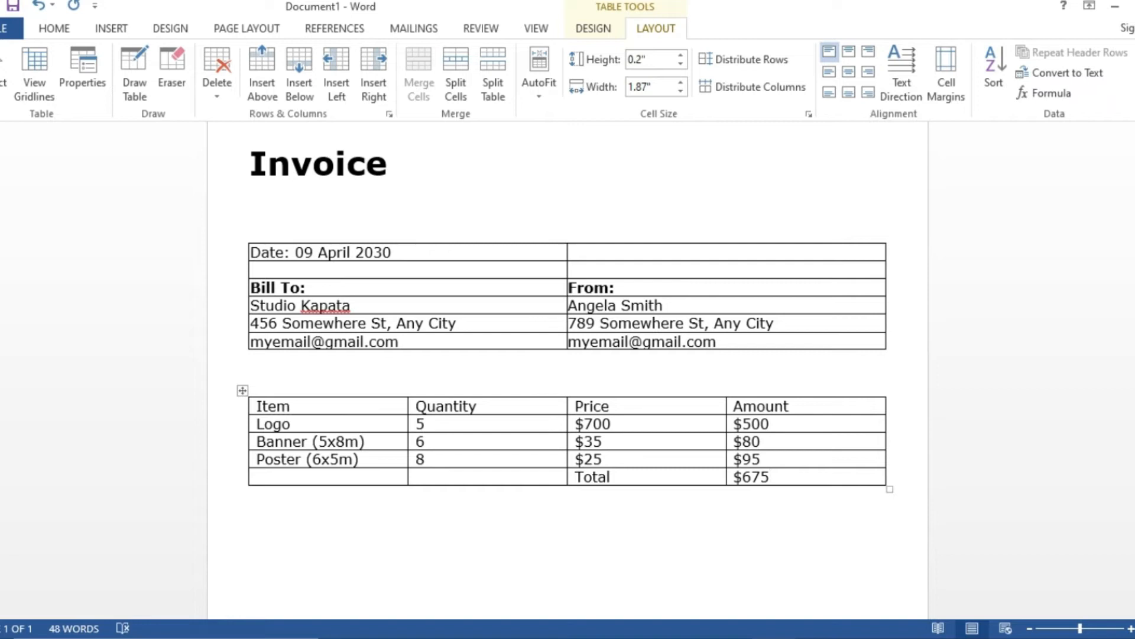
# - Make the Total label and $675 cells bold at 14 pt
pyautogui.moveTo(773, 474); pyautogui.dragTo(646, 470)
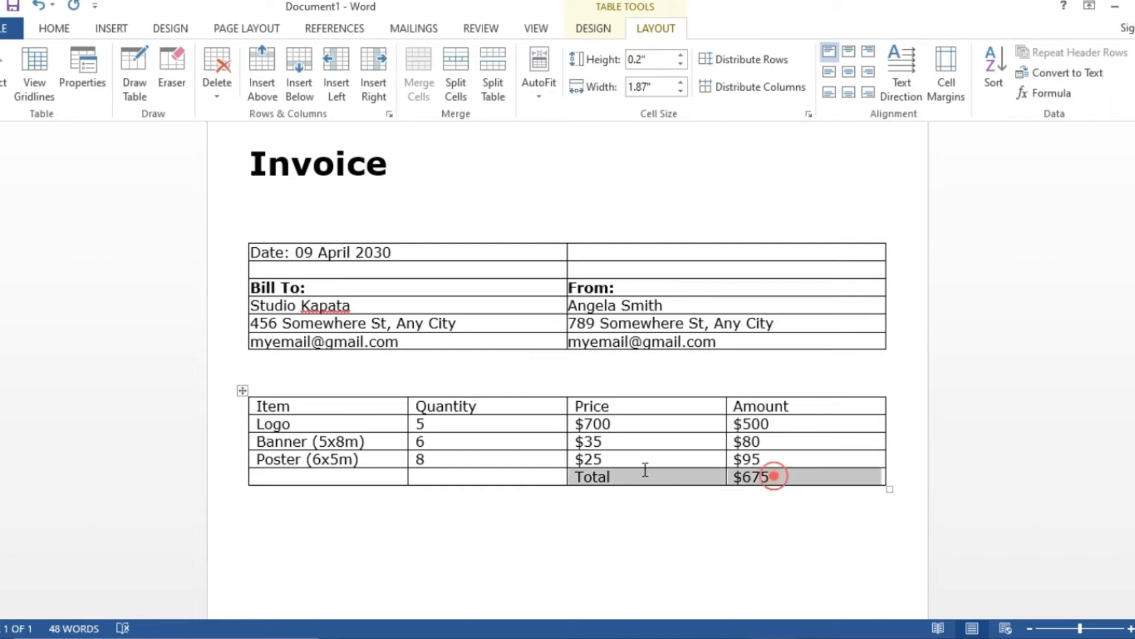
pyautogui.click(53, 28)
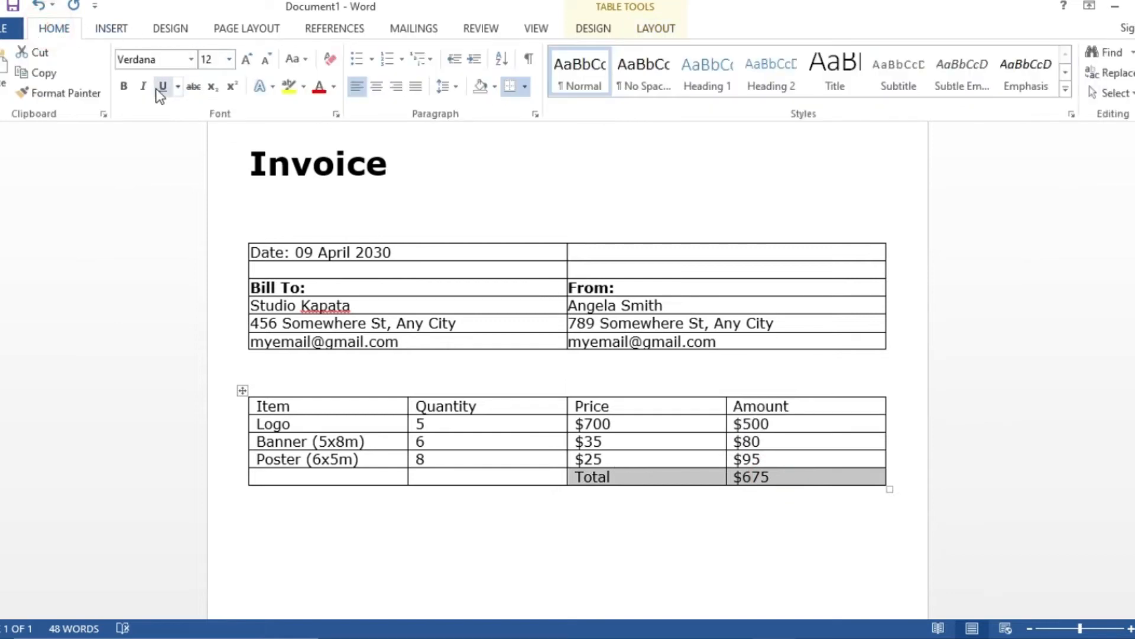
pyautogui.click(247, 59)
pyautogui.click(123, 86)
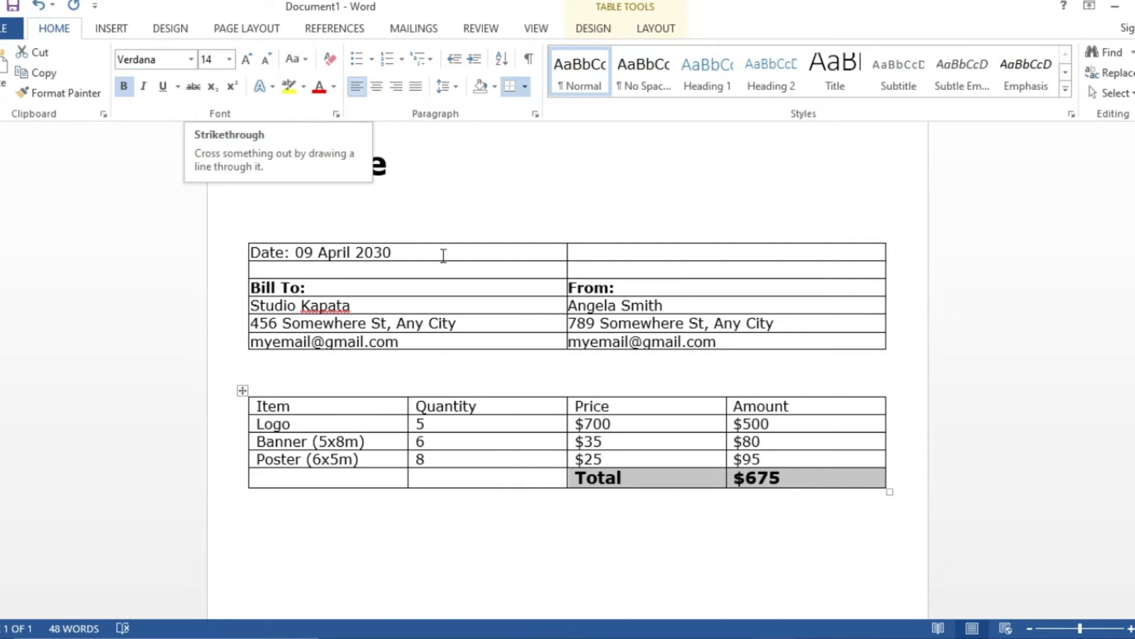
pyautogui.click(459, 439)
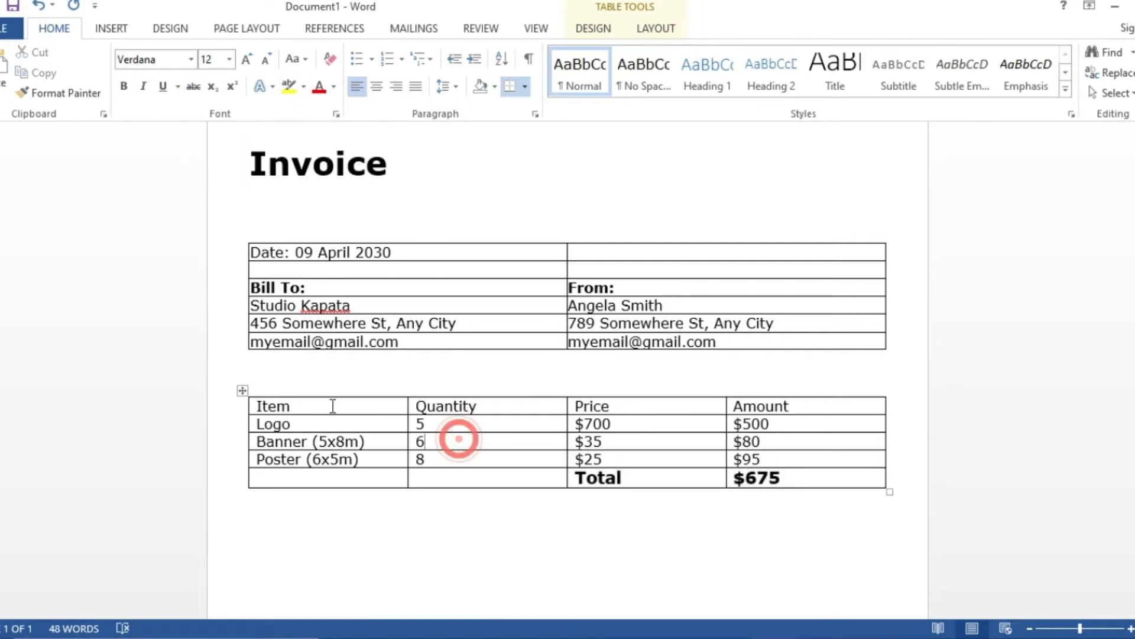
pyautogui.moveTo(257, 406); pyautogui.dragTo(841, 411)
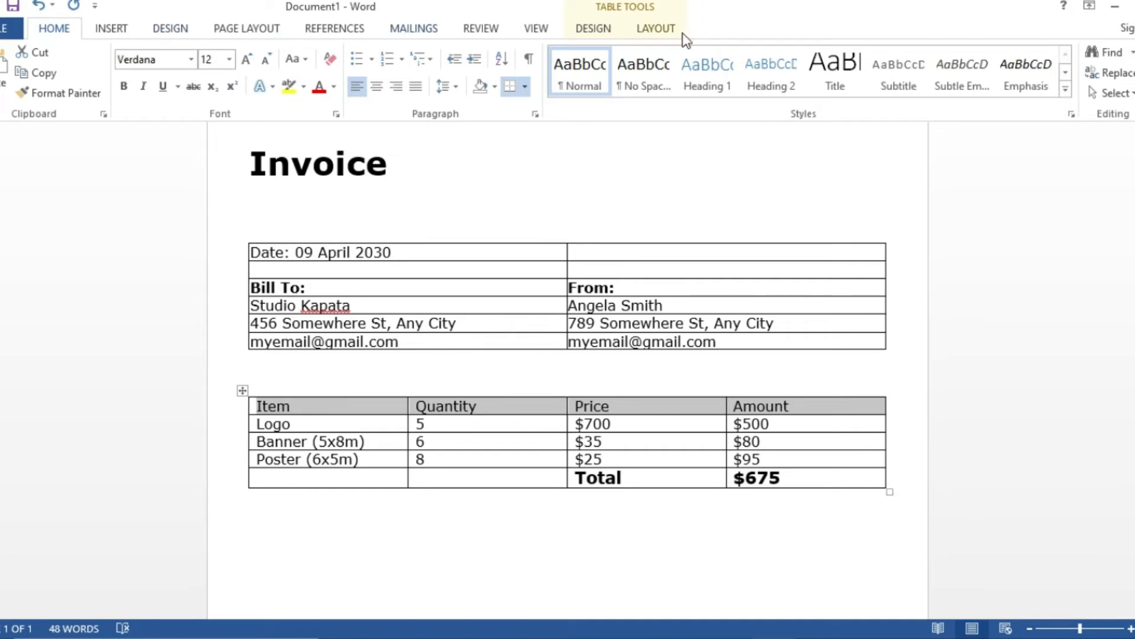
pyautogui.click(657, 28)
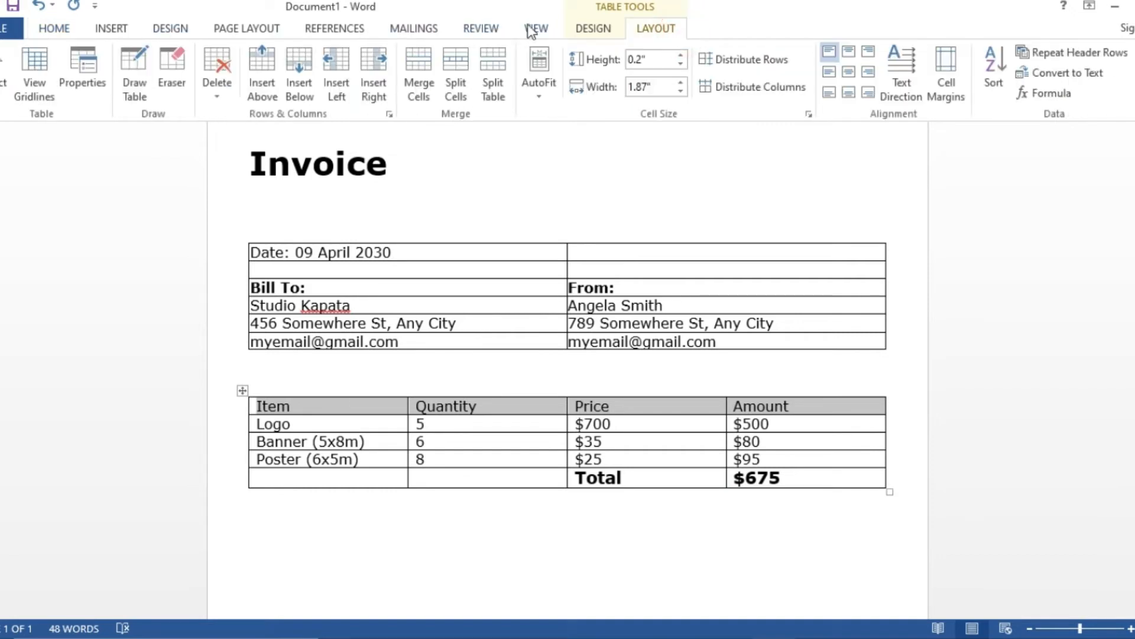
pyautogui.click(237, 30)
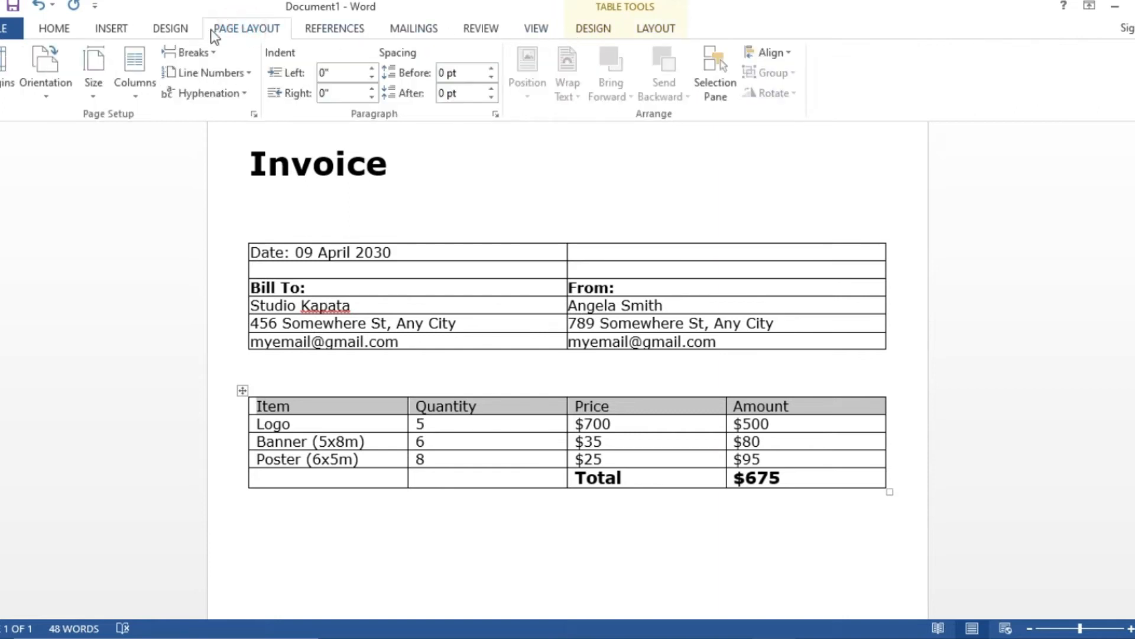
pyautogui.click(59, 32)
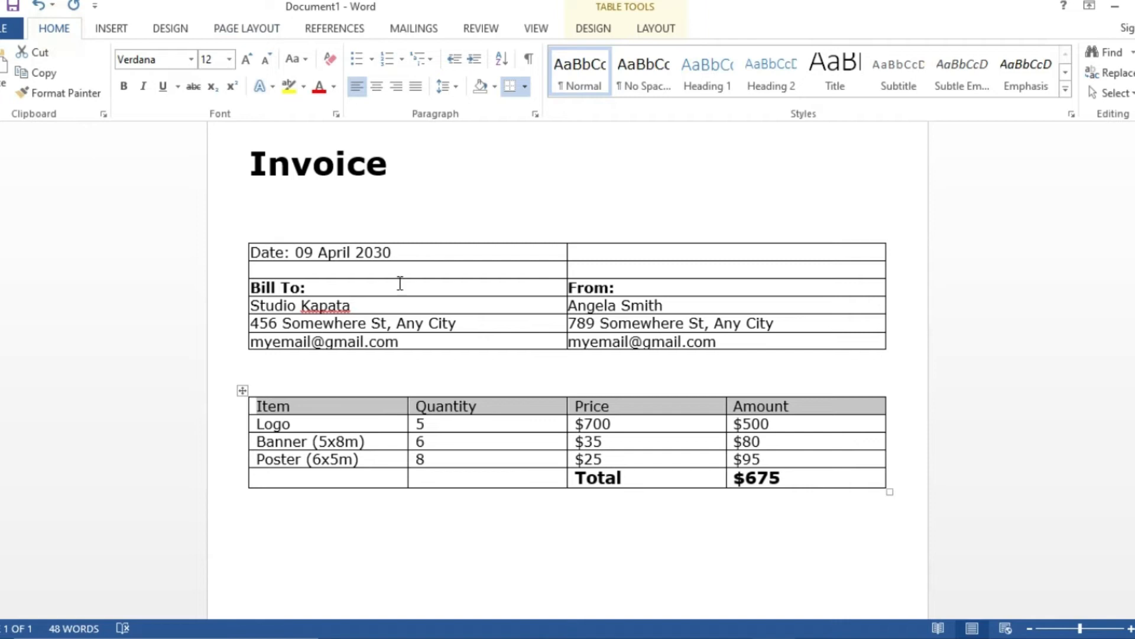
pyautogui.click(243, 390)
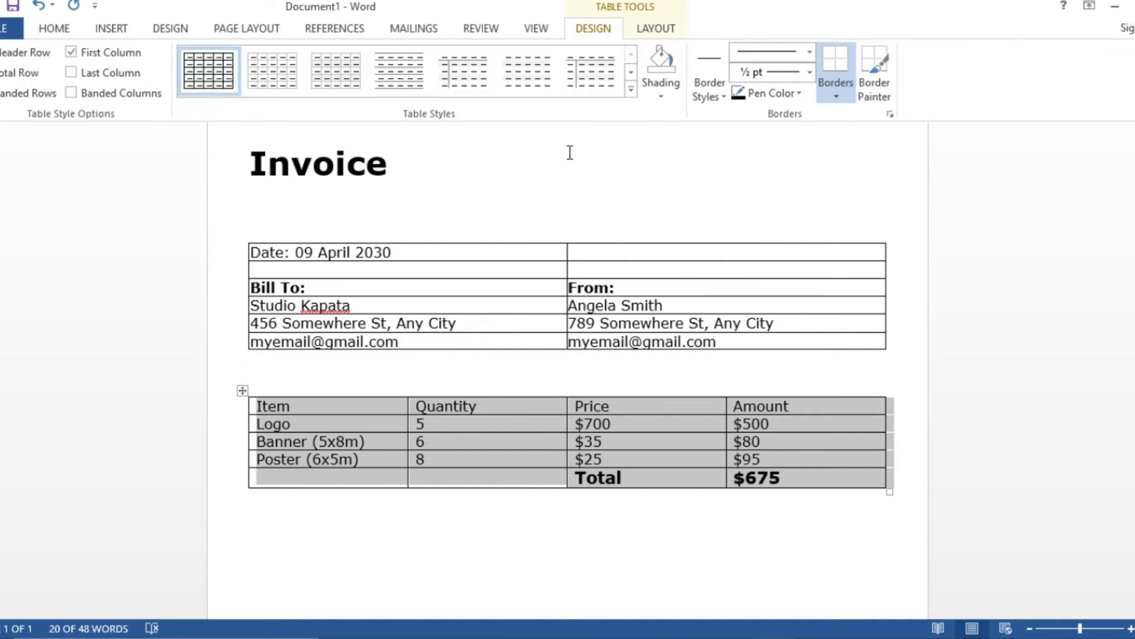
pyautogui.click(658, 191)
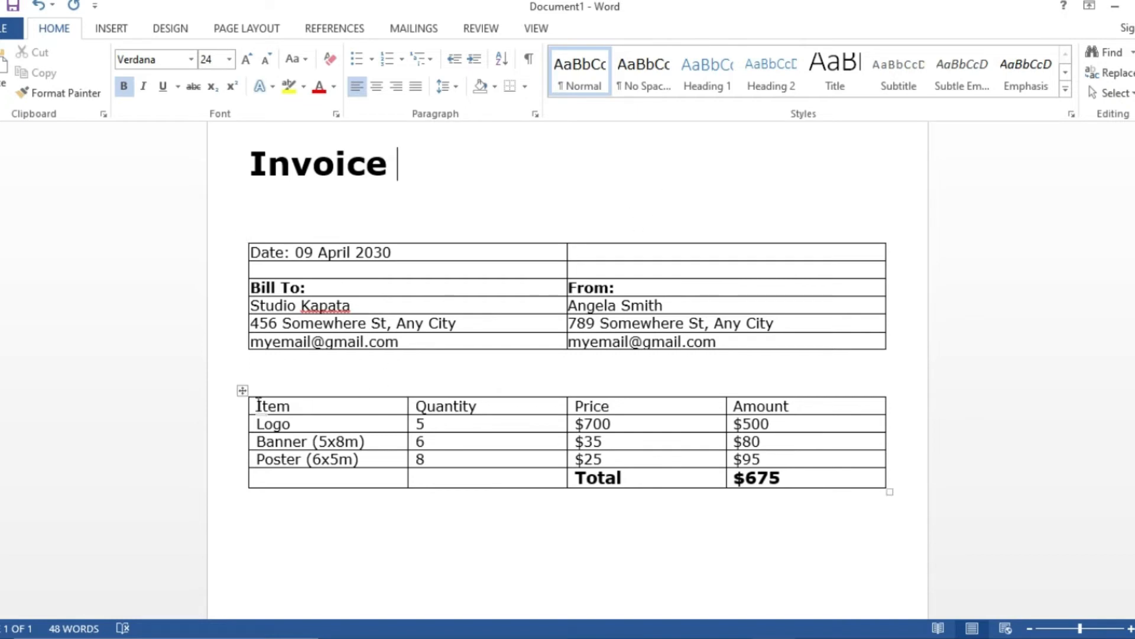
pyautogui.moveTo(259, 405); pyautogui.dragTo(795, 399)
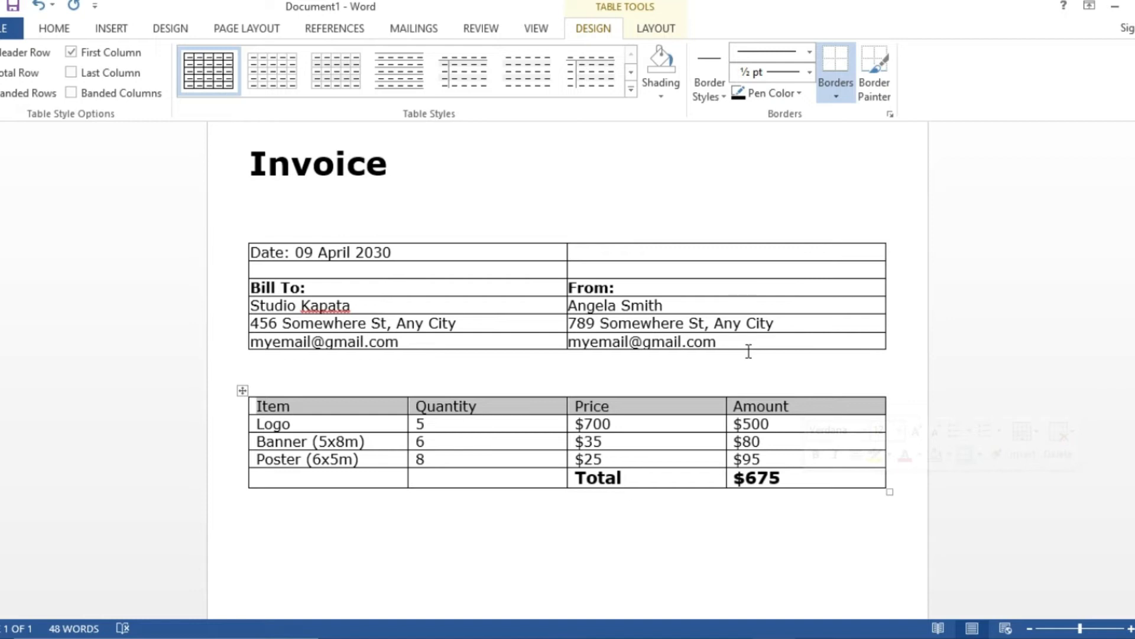
pyautogui.click(658, 30)
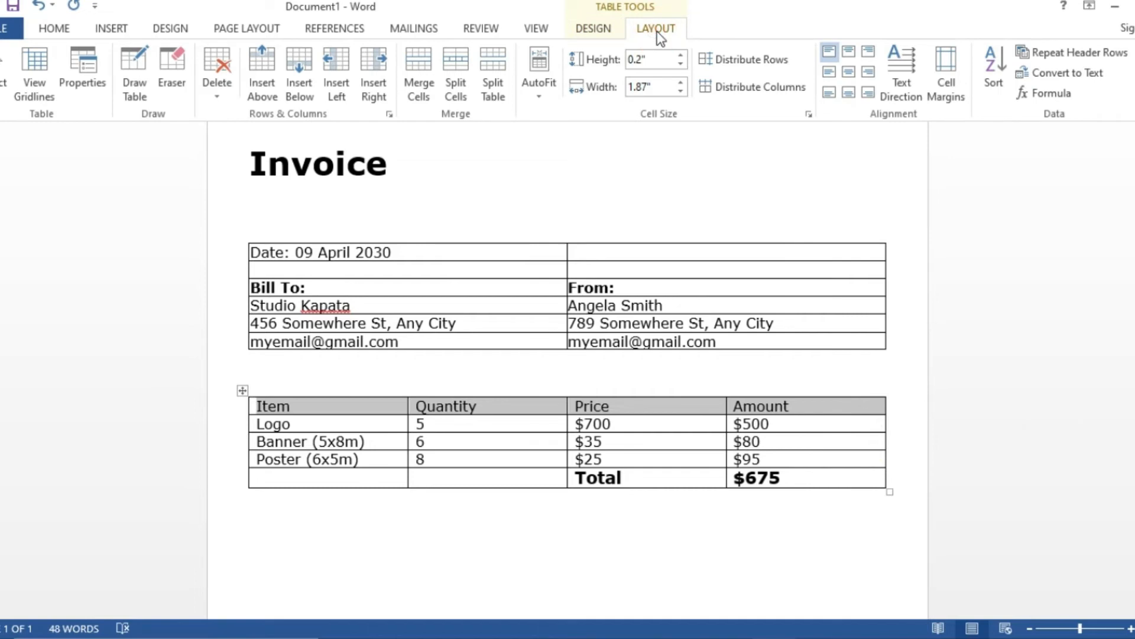
pyautogui.click(588, 31)
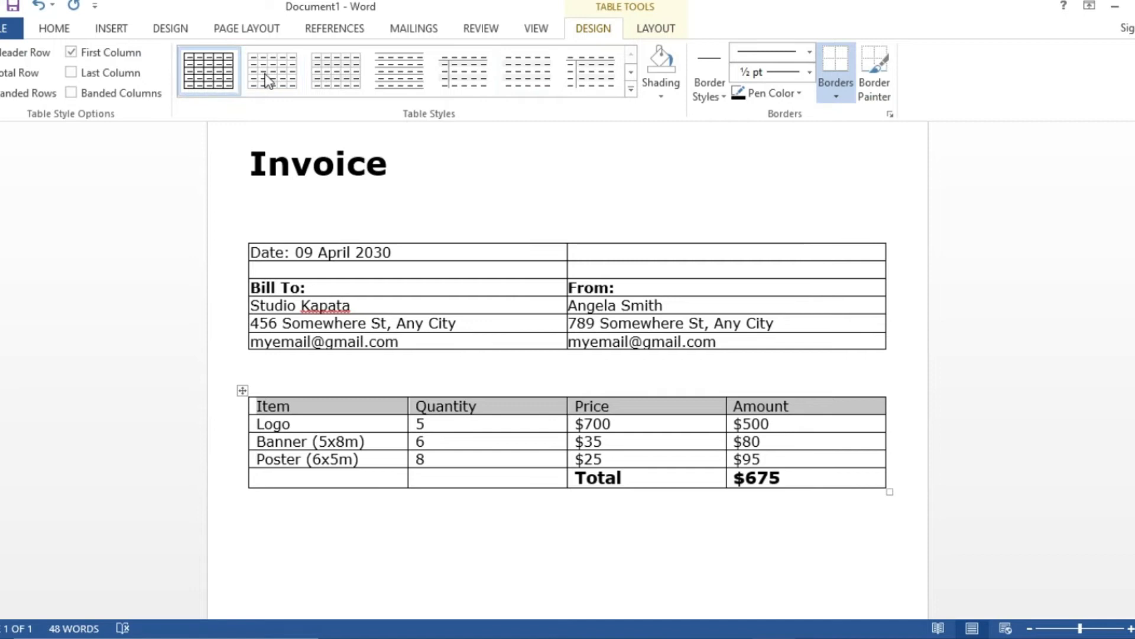
pyautogui.click(59, 30)
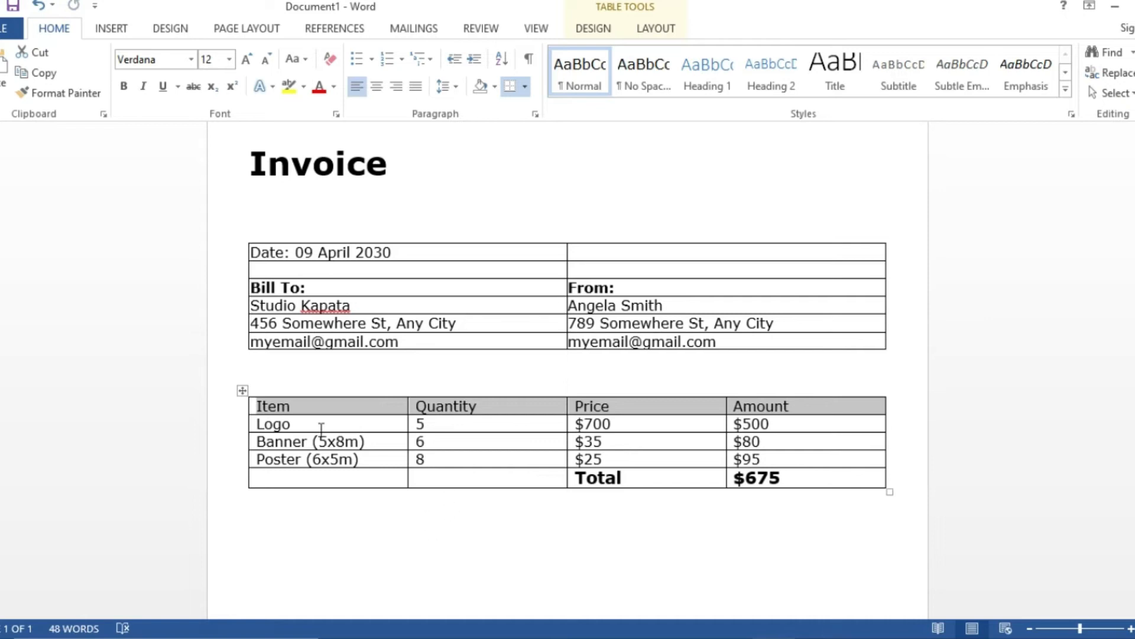
# - Remove the borders from the header and item rows of the table
pyautogui.click(353, 546)
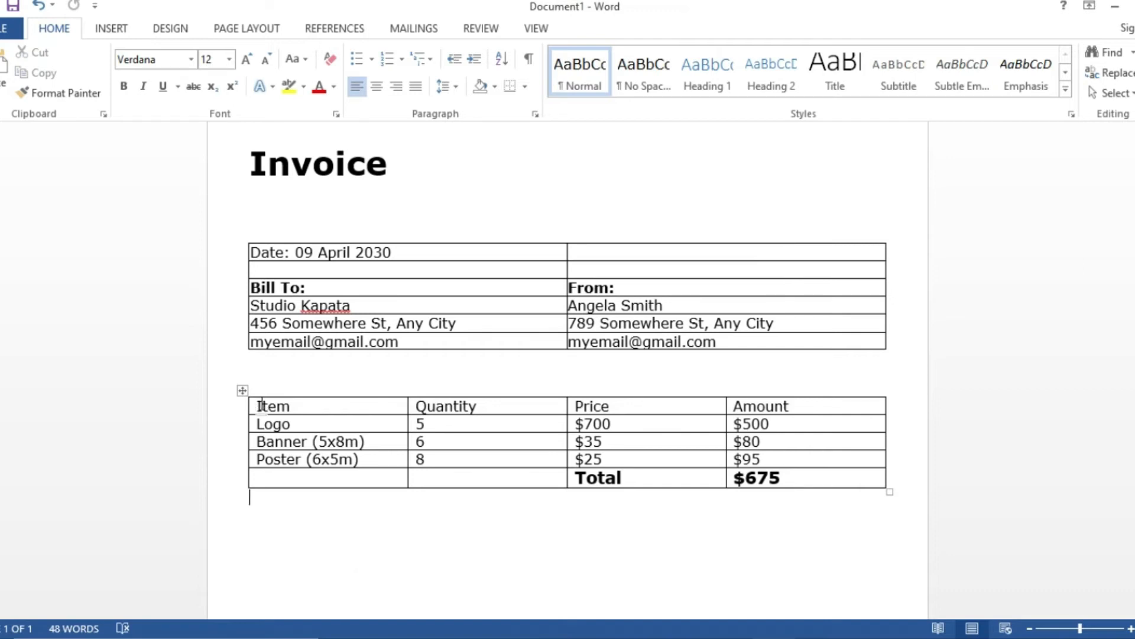
pyautogui.moveTo(267, 406)
pyautogui.mouseDown()
pyautogui.moveTo(378, 443)
pyautogui.moveTo(496, 460)
pyautogui.moveTo(803, 463)
pyautogui.mouseUp()
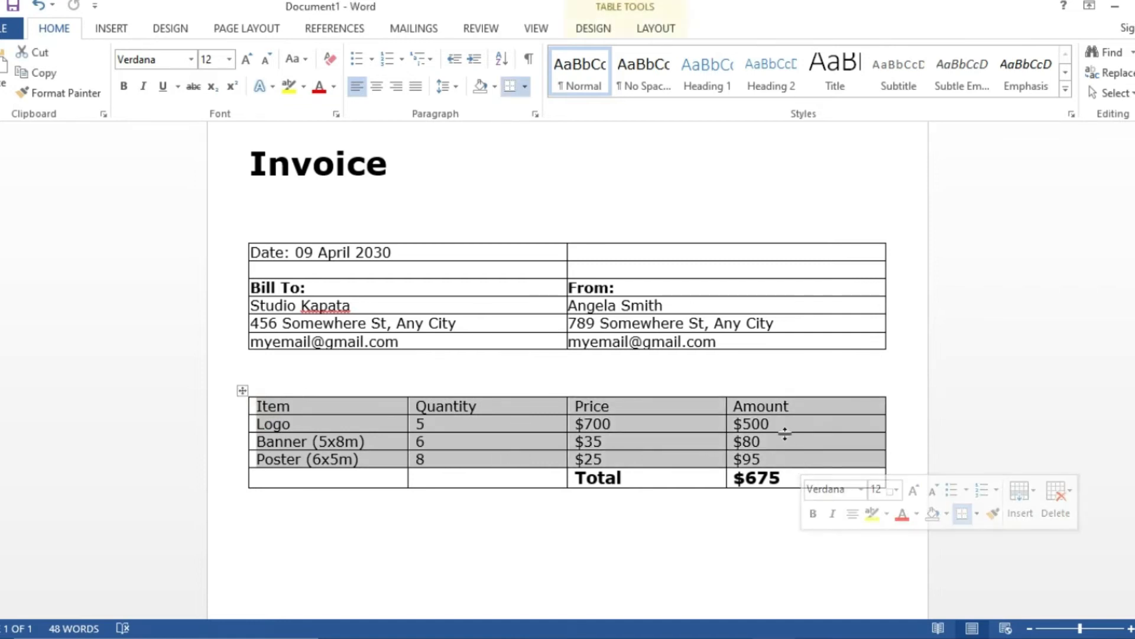
pyautogui.click(525, 86)
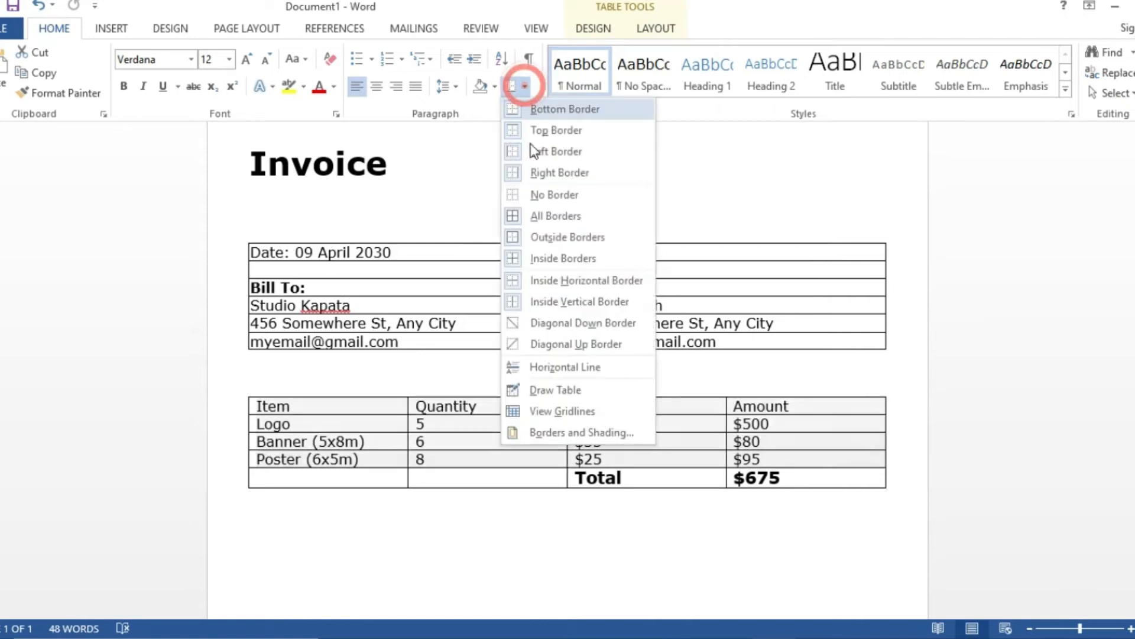
pyautogui.click(537, 195)
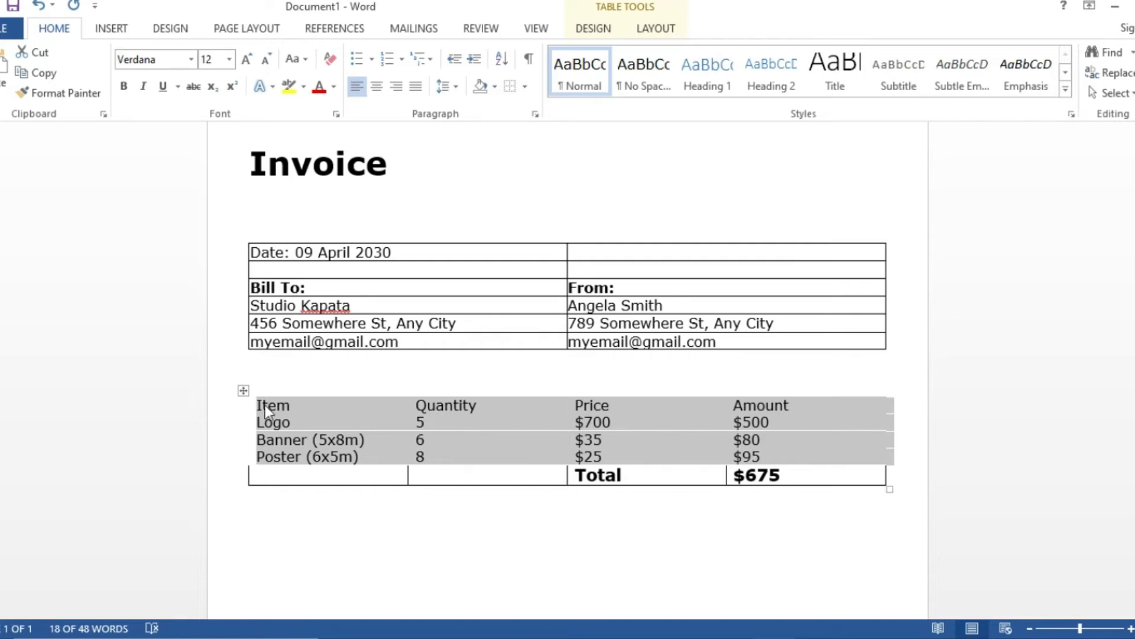
# - Undo that attempt and remove all borders from the entire item table, Total row included
pyautogui.click(244, 390)
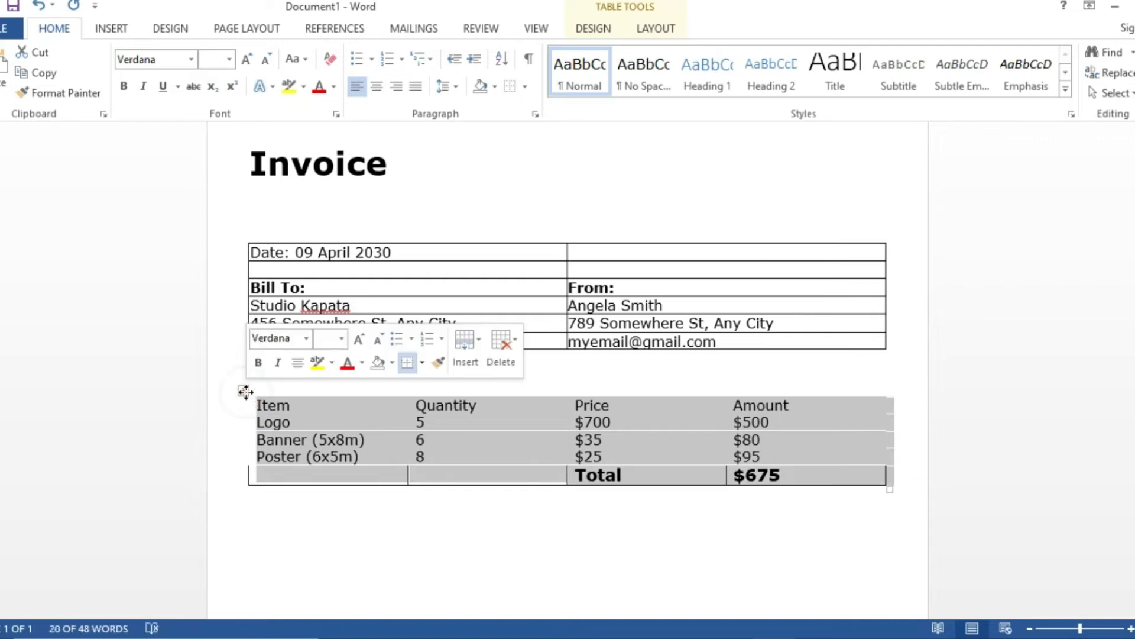
pyautogui.click(423, 547)
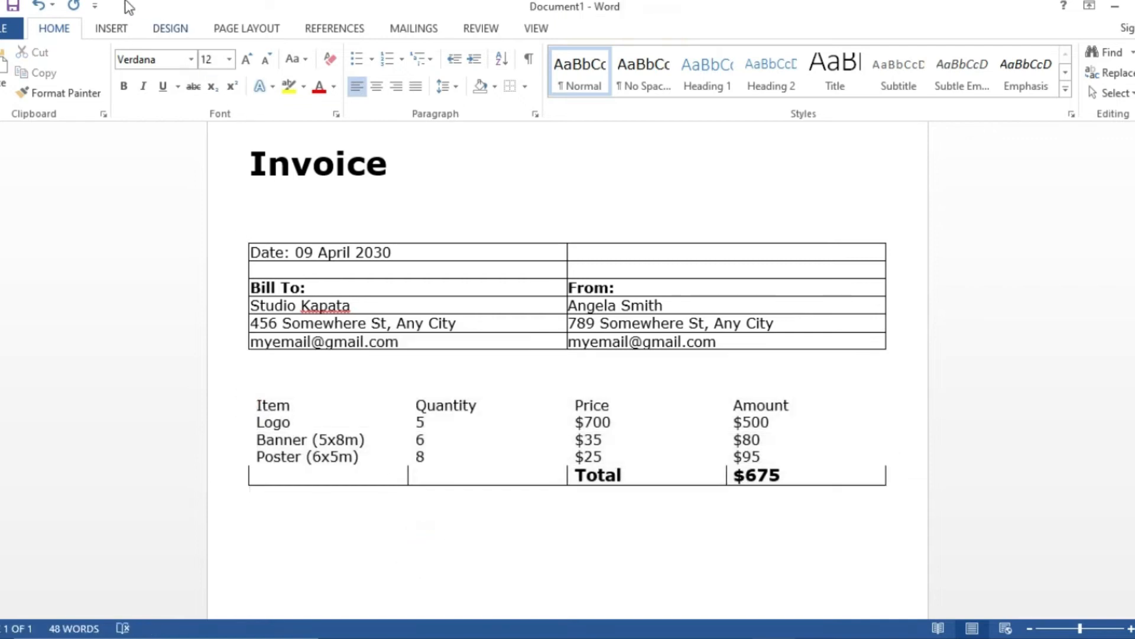
pyautogui.click(37, 7)
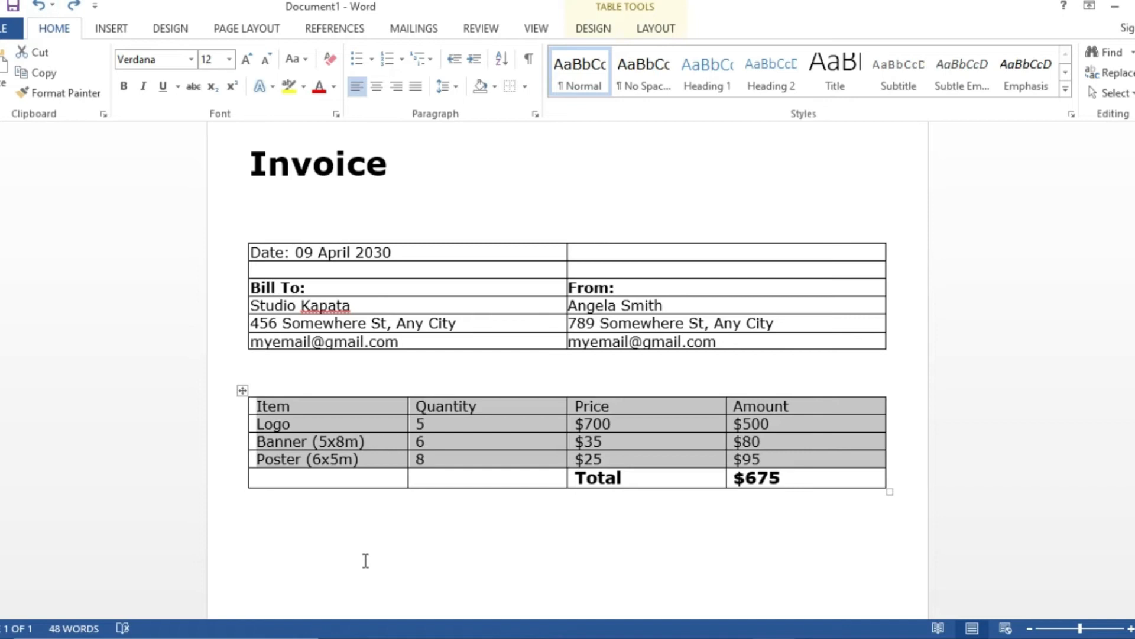
pyautogui.click(378, 538)
pyautogui.click(242, 390)
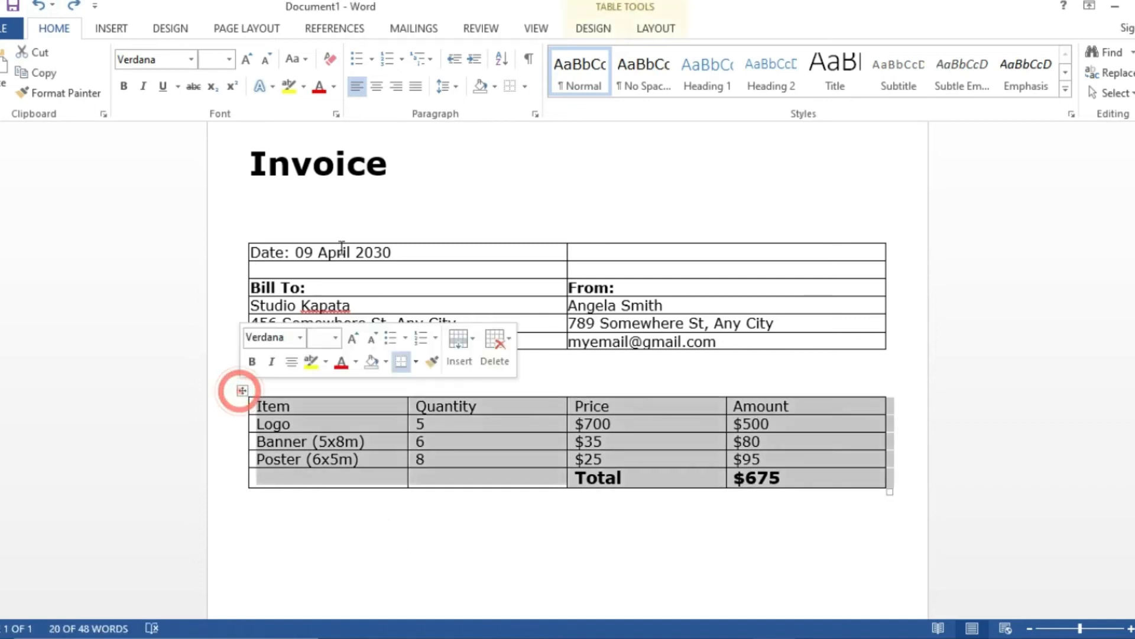
pyautogui.click(510, 88)
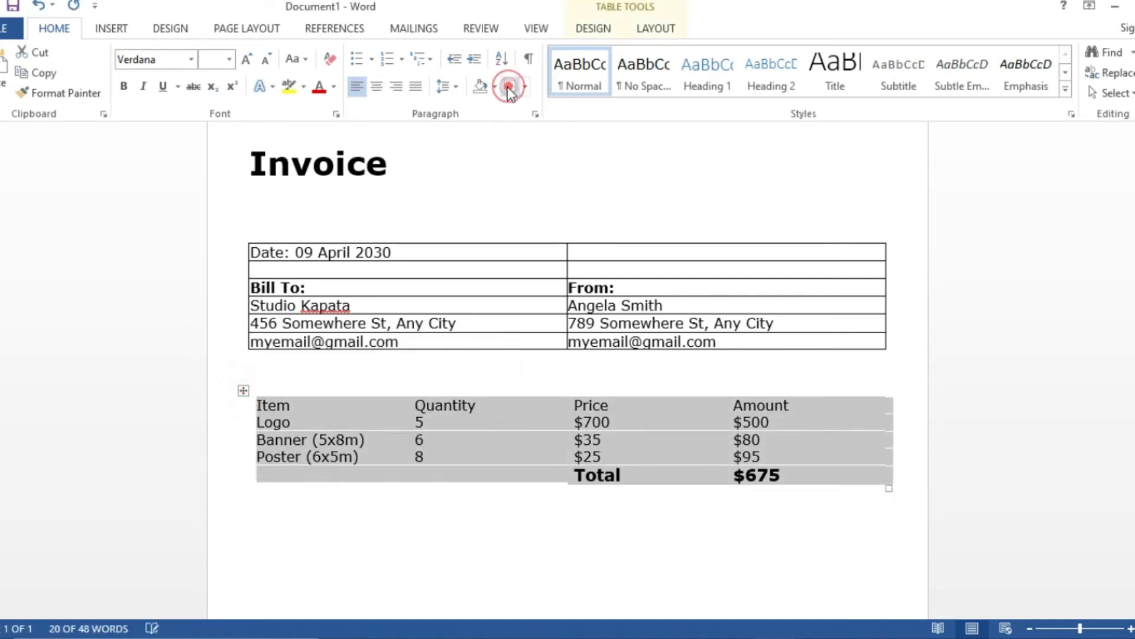
# - Enlarge the borderless item table so its columns widen and rows grow taller
pyautogui.click(500, 538)
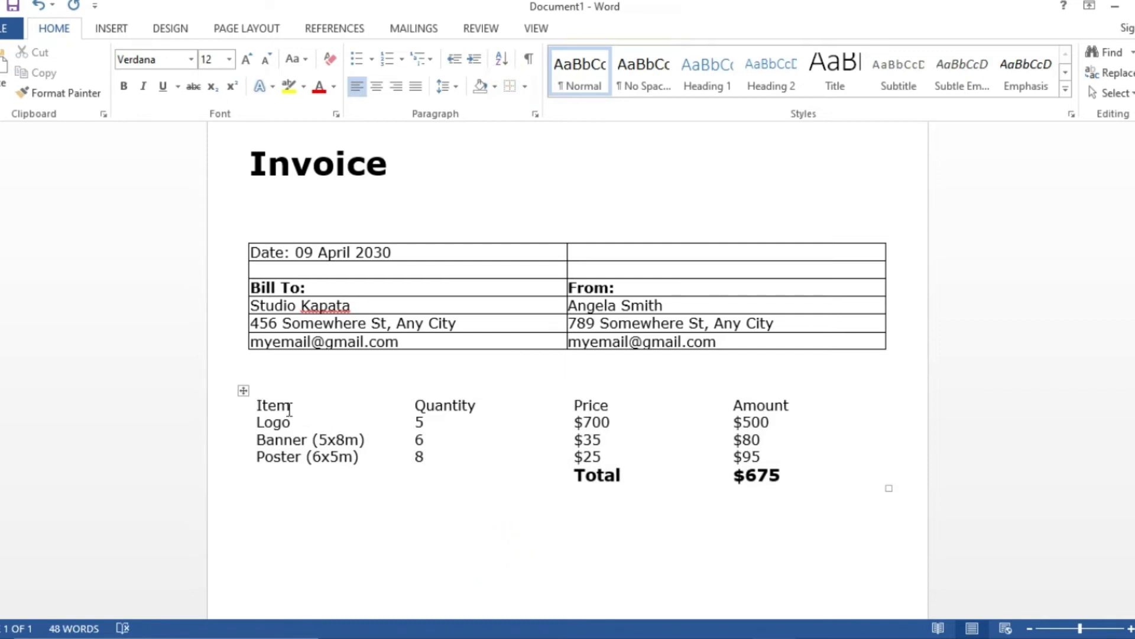
pyautogui.moveTo(888, 489); pyautogui.dragTo(903, 568)
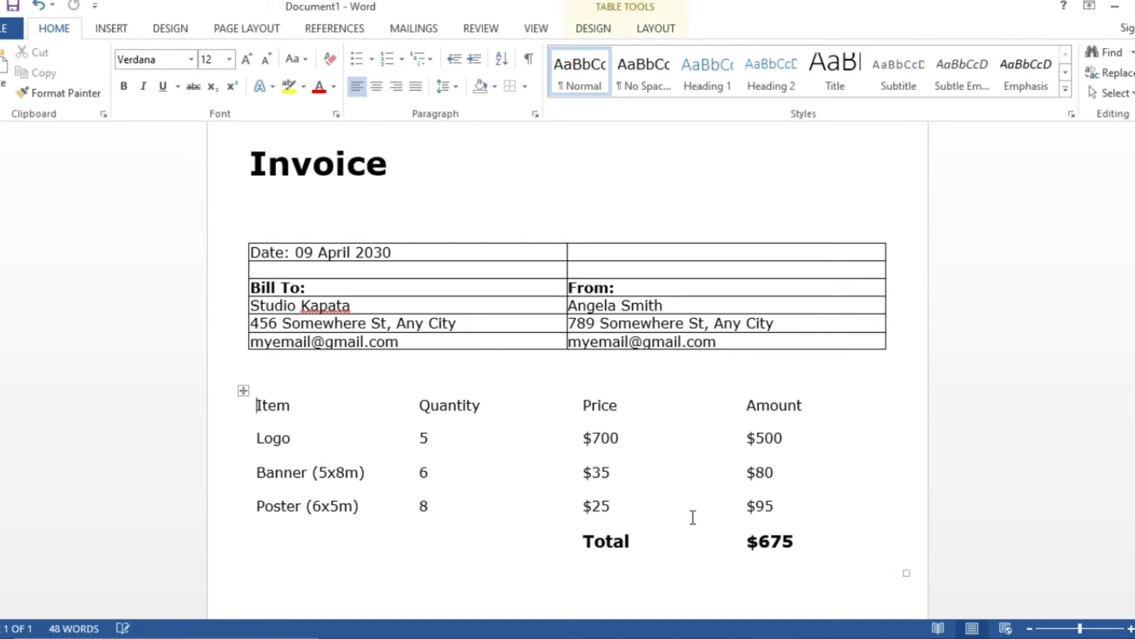
pyautogui.click(565, 569)
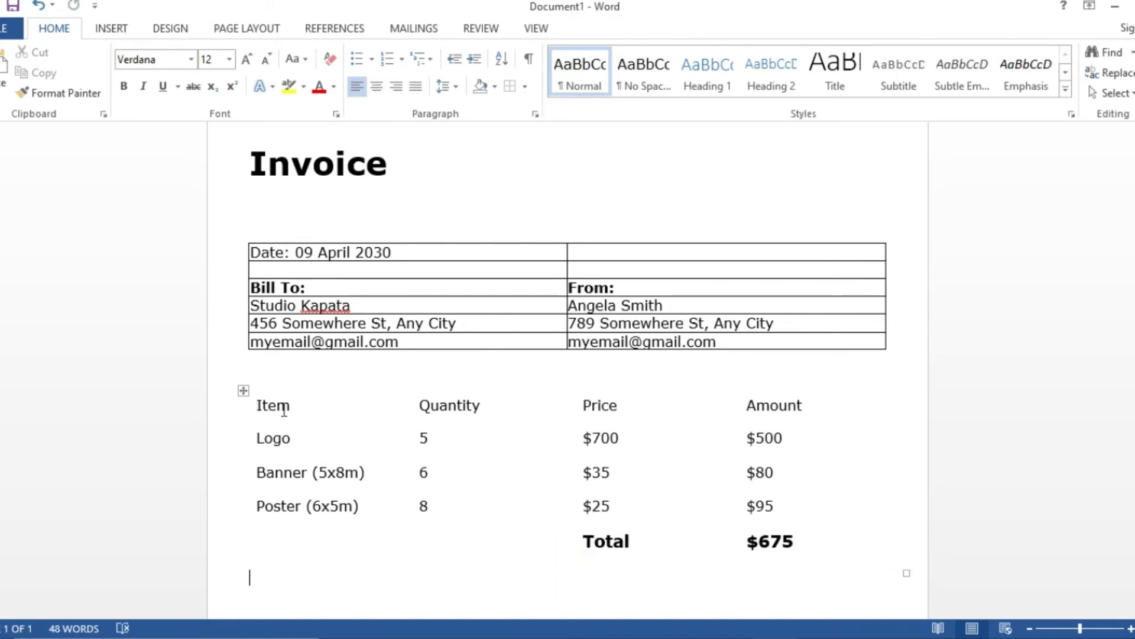
# - Set the Item–Amount header row text to Automatic colour and shade it light grey
pyautogui.moveTo(254, 405); pyautogui.dragTo(780, 412)
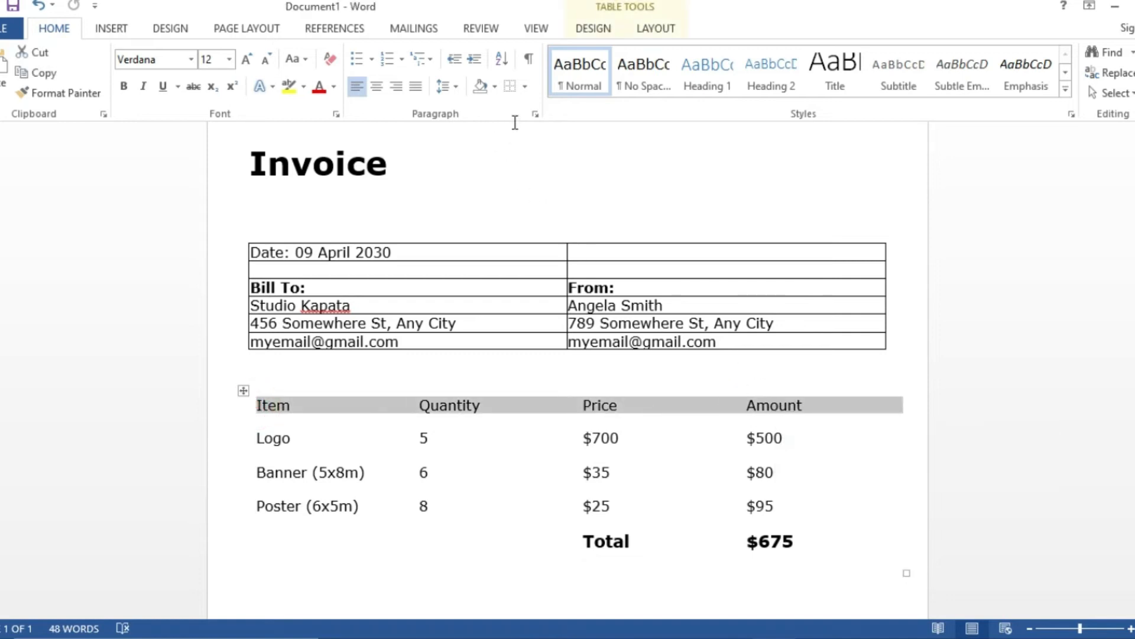
pyautogui.click(333, 89)
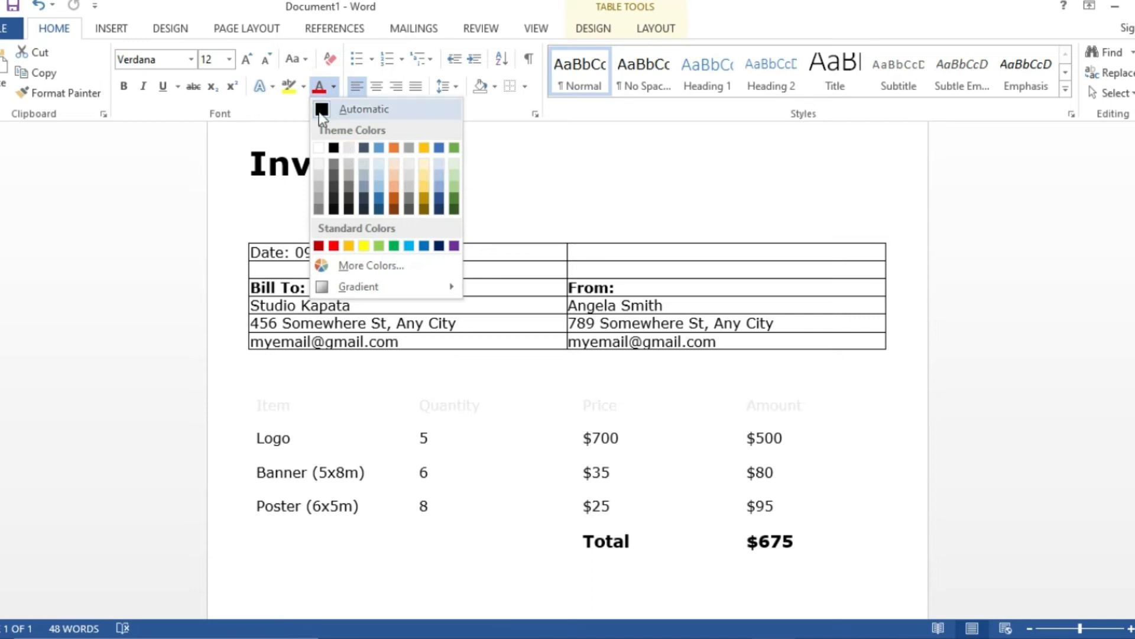
pyautogui.click(464, 5)
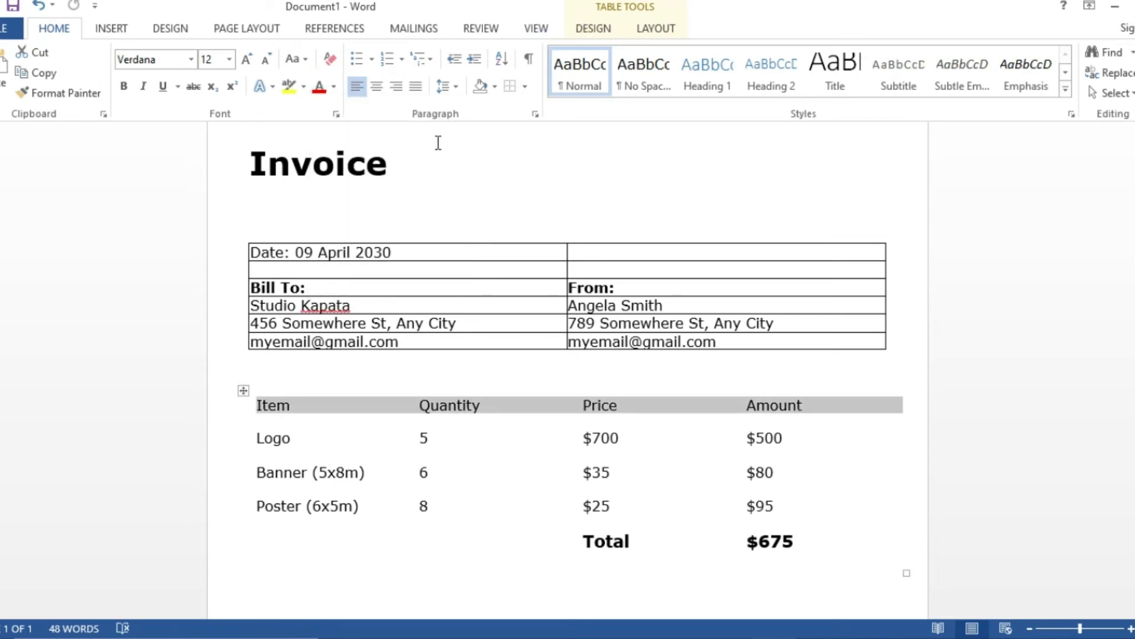
pyautogui.click(493, 89)
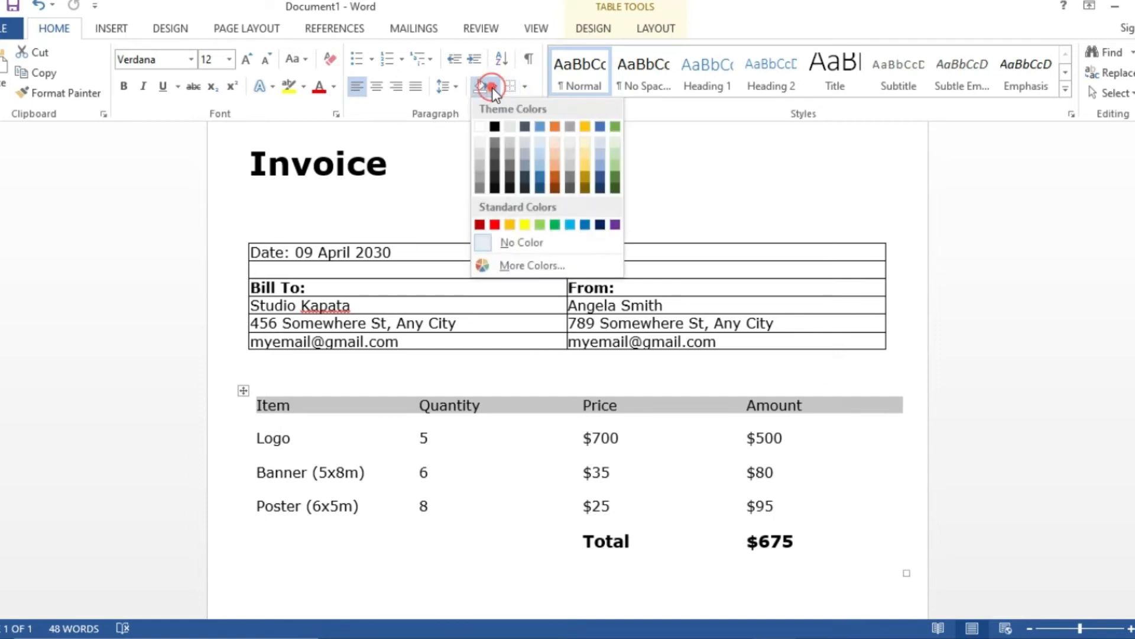
pyautogui.click(506, 123)
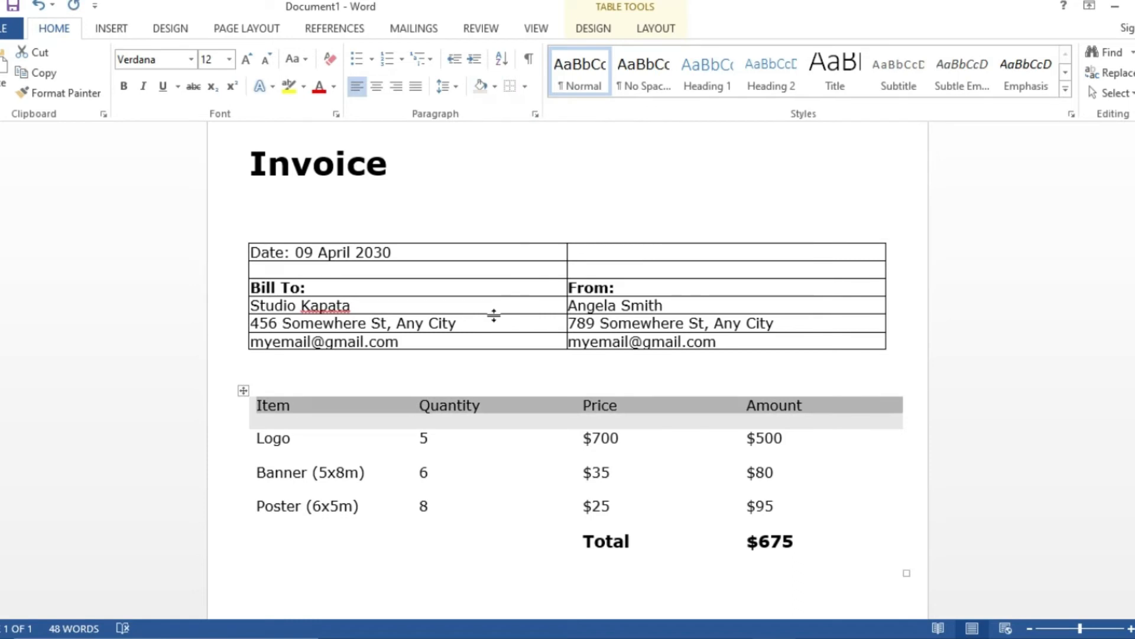
# - Centre the header text within its cells using the table layout alignment
pyautogui.click(648, 29)
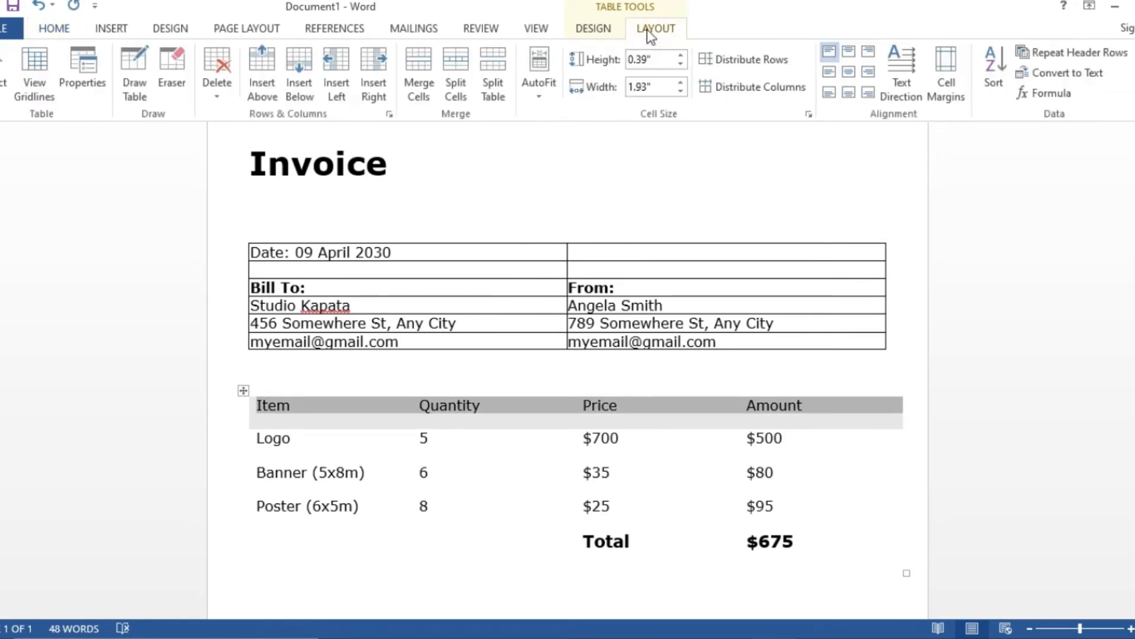
pyautogui.click(850, 71)
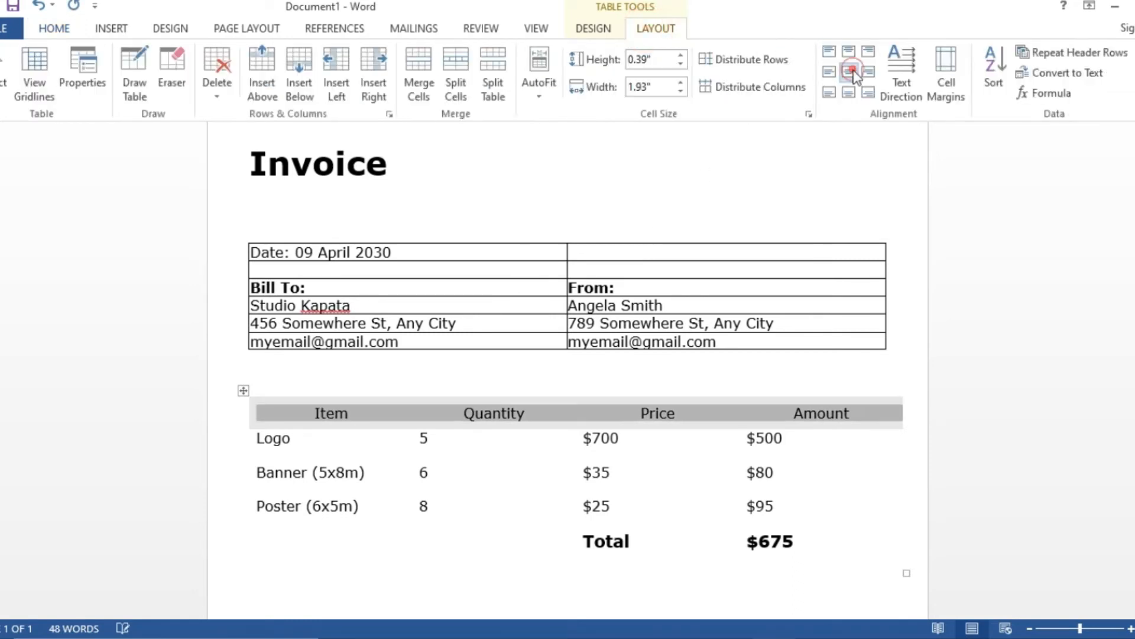
pyautogui.click(783, 590)
pyautogui.scroll(-2, 780, 553)
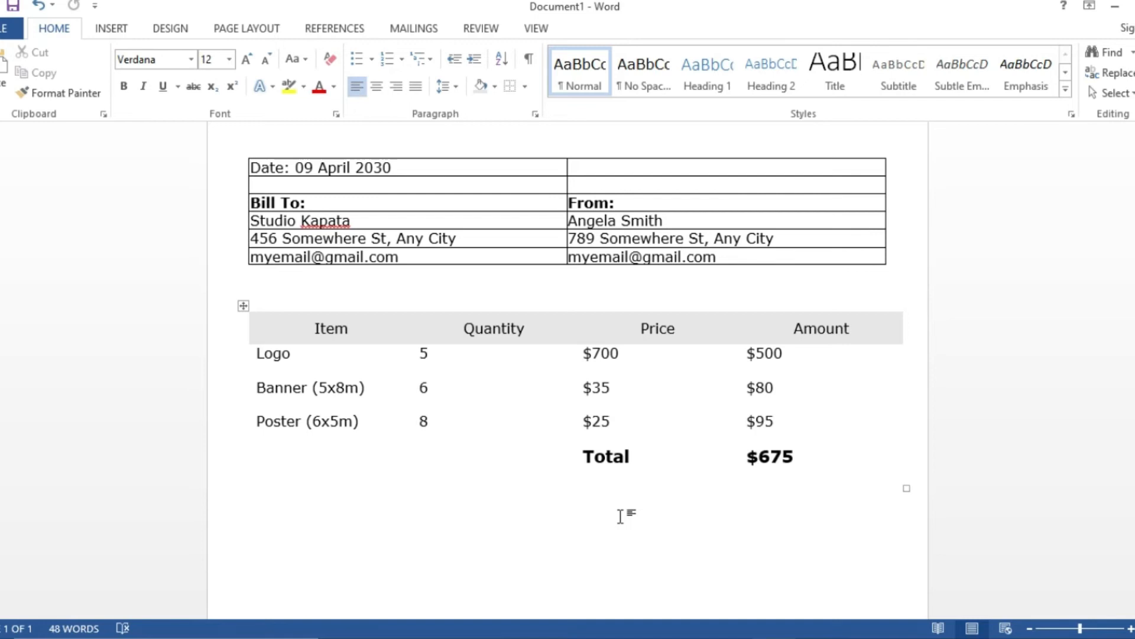
# - Left-align the Item and Quantity headings
pyautogui.click(344, 324)
pyautogui.click(358, 86)
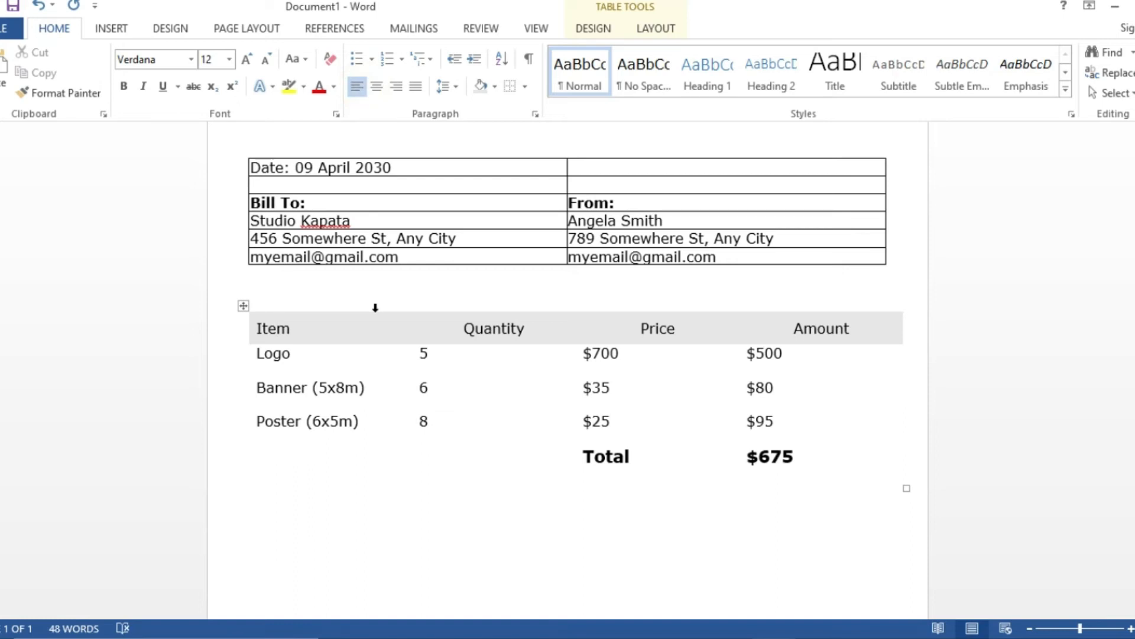
pyautogui.click(495, 329)
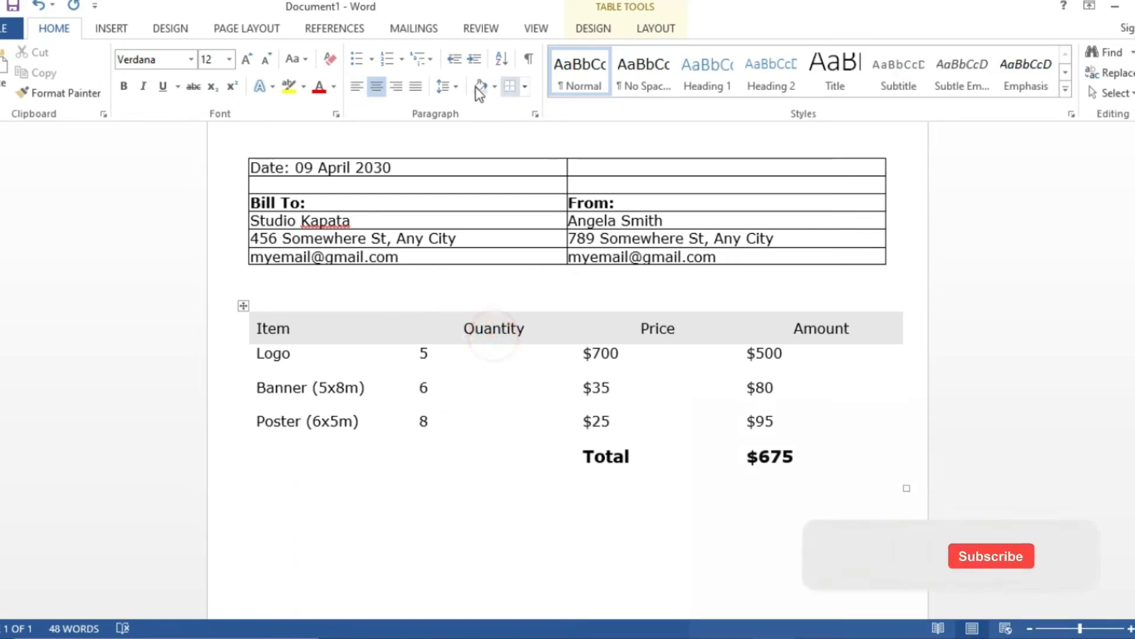
pyautogui.click(396, 86)
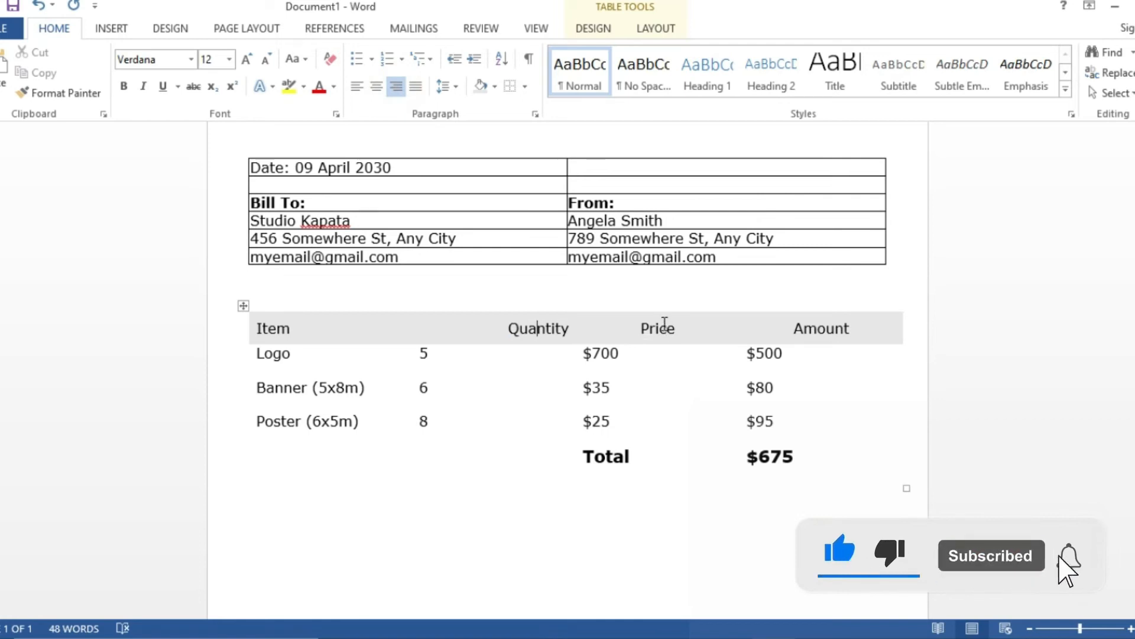
pyautogui.click(443, 320)
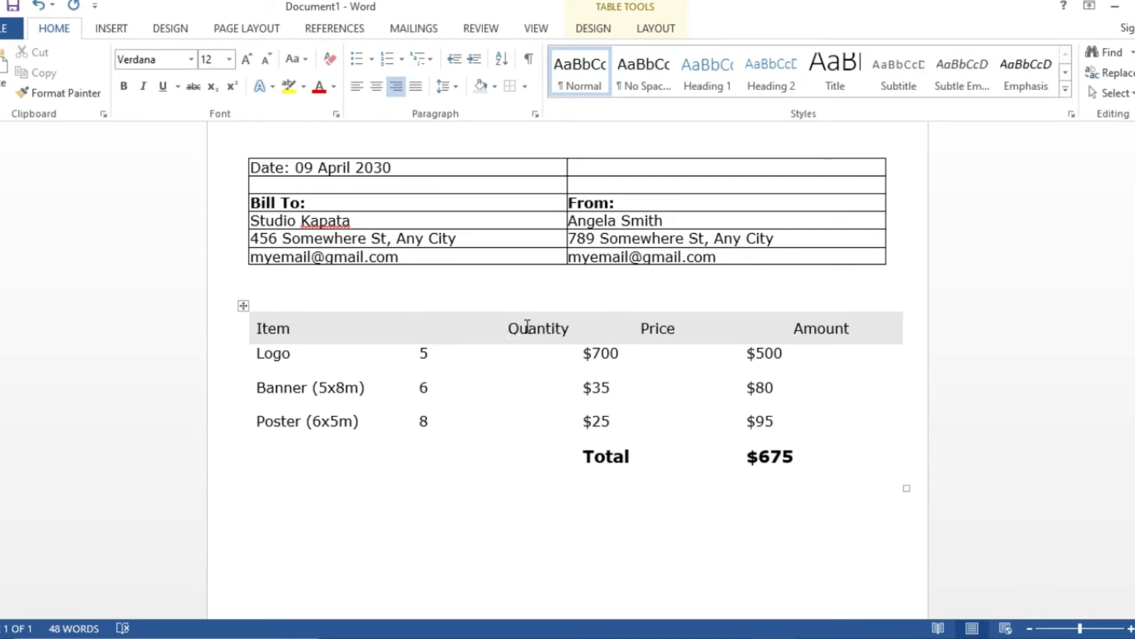
pyautogui.click(356, 87)
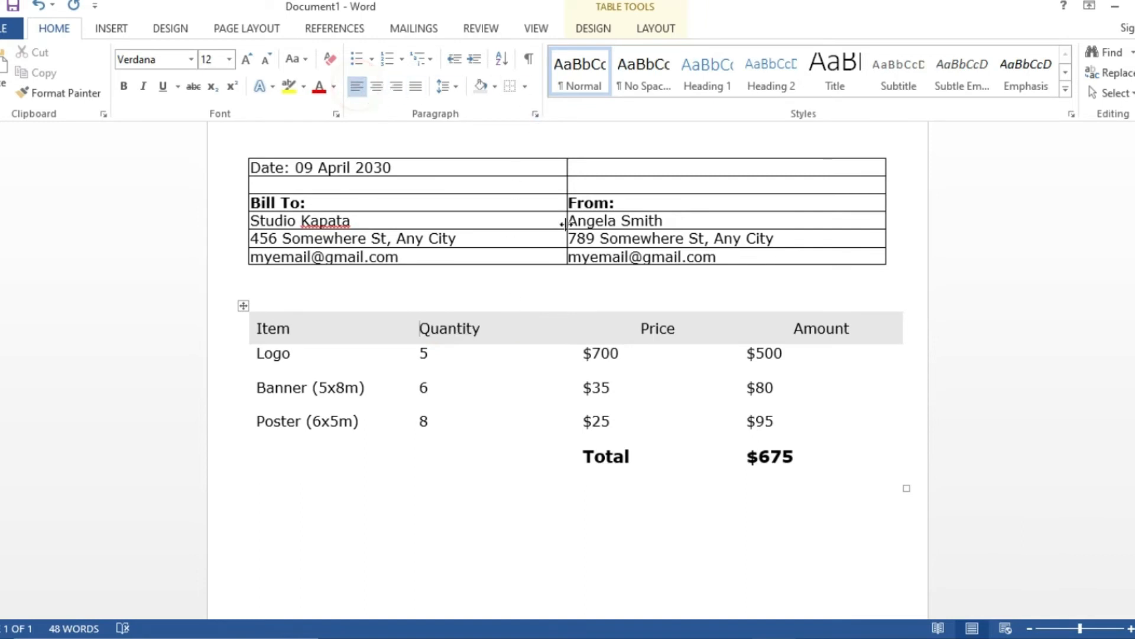
# - Left-align the Price and Amount headings
pyautogui.click(657, 330)
pyautogui.click(363, 87)
pyautogui.click(823, 330)
pyautogui.click(356, 86)
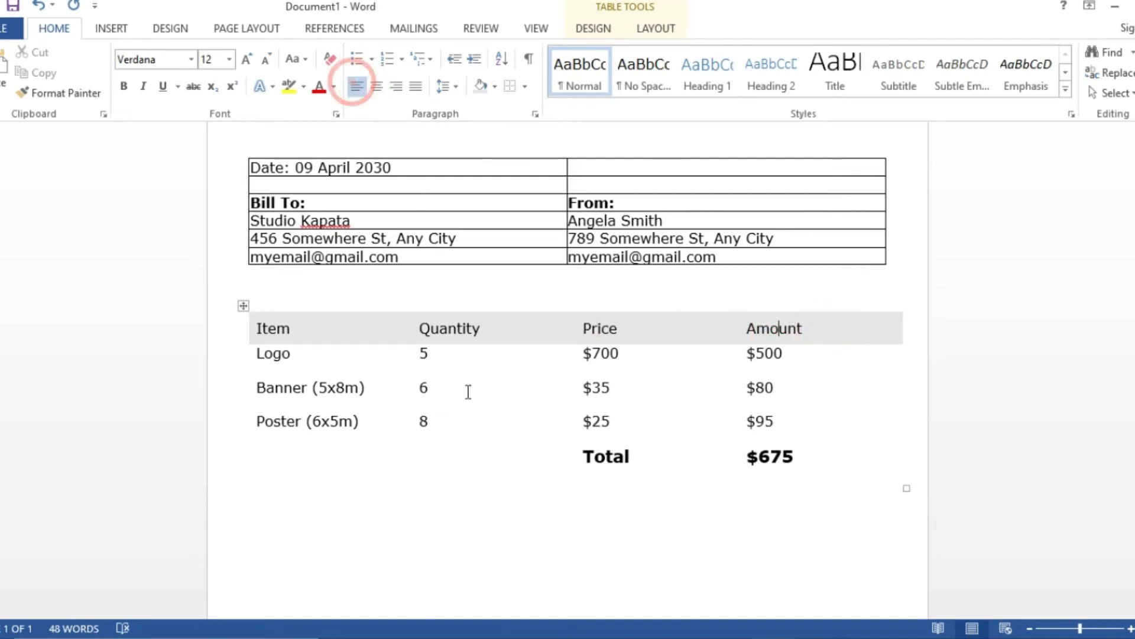
pyautogui.click(526, 535)
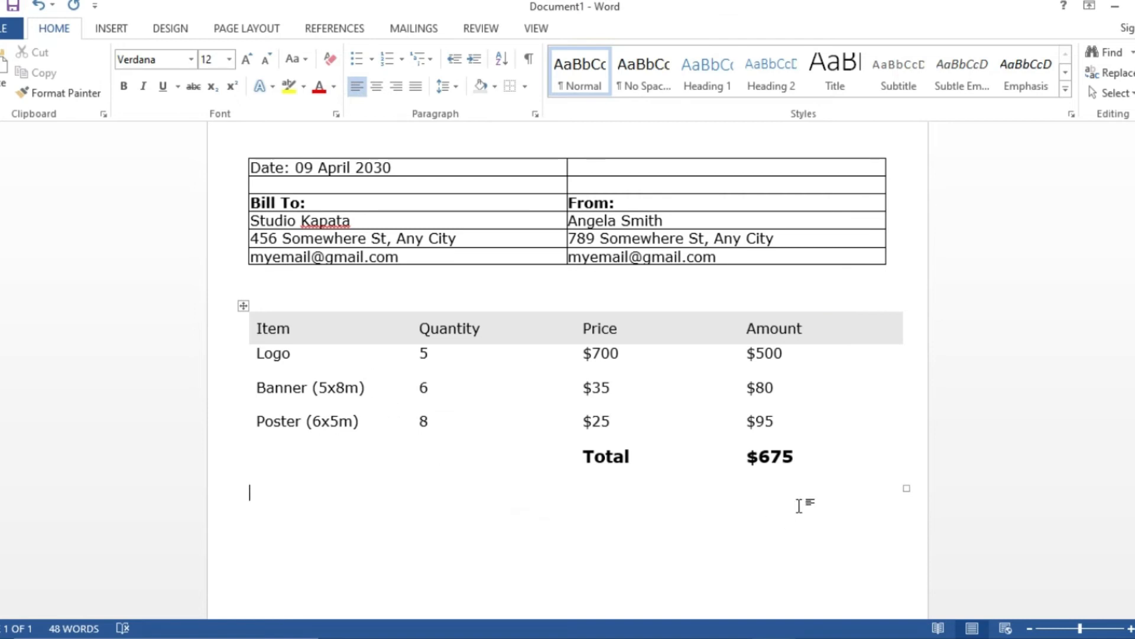
pyautogui.moveTo(798, 456); pyautogui.dragTo(293, 464)
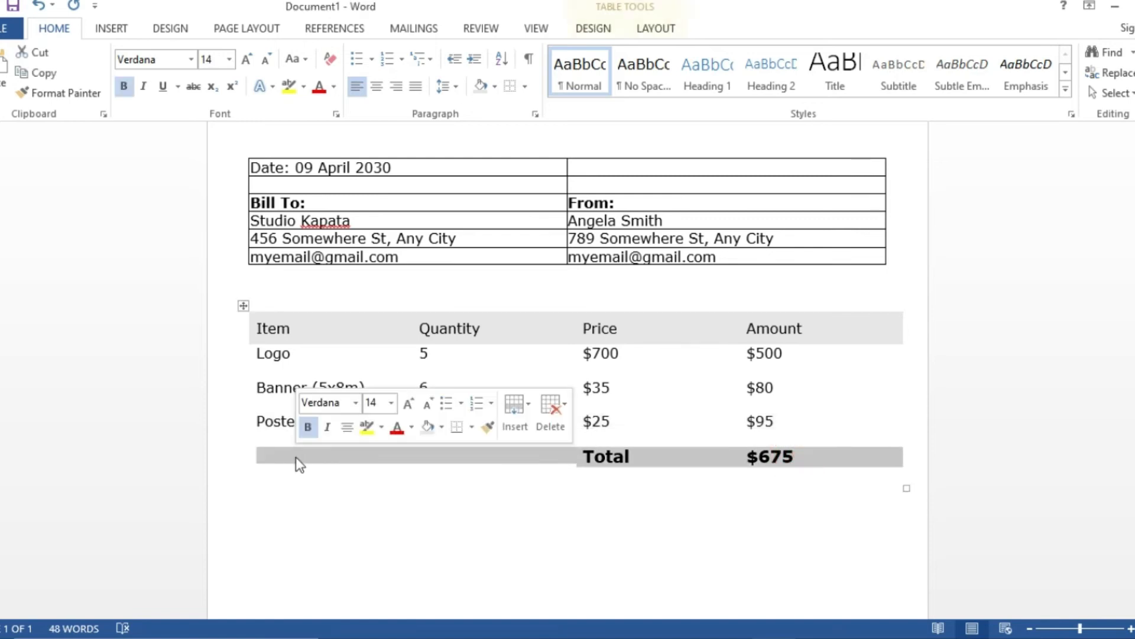
# - Add a bottom border and a top border to the Total row
pyautogui.click(524, 88)
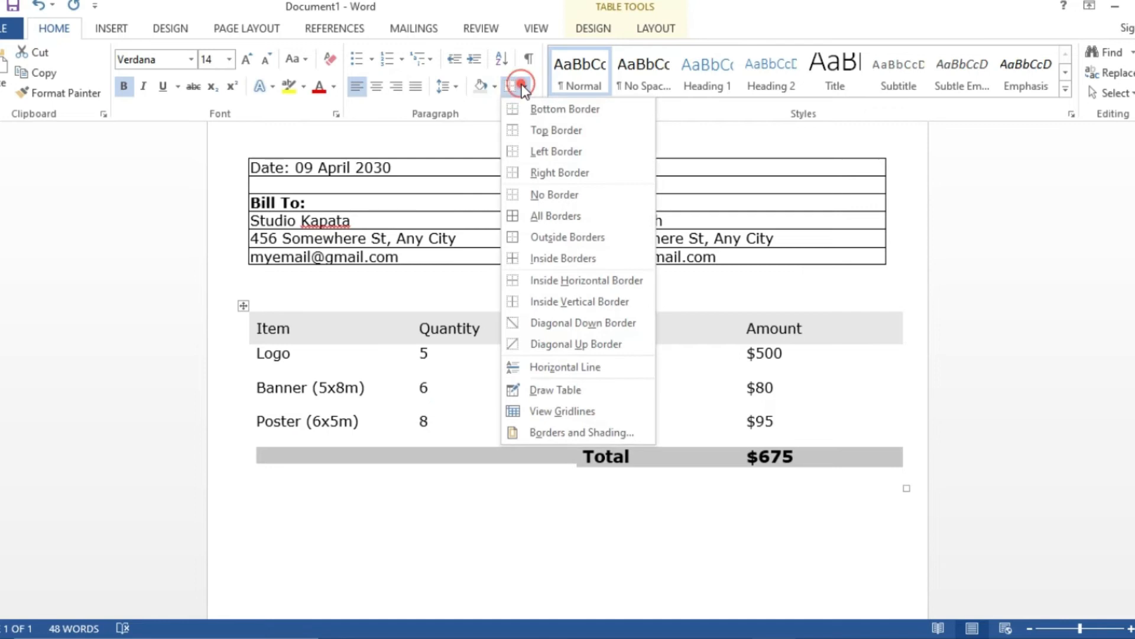
pyautogui.click(522, 110)
pyautogui.click(524, 88)
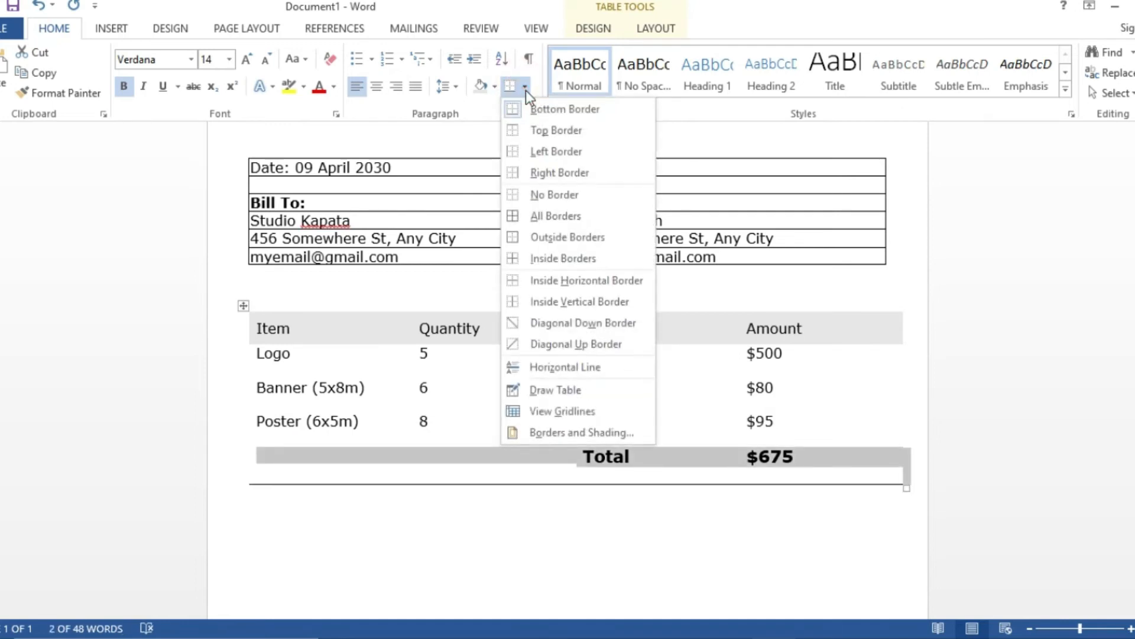
pyautogui.click(524, 128)
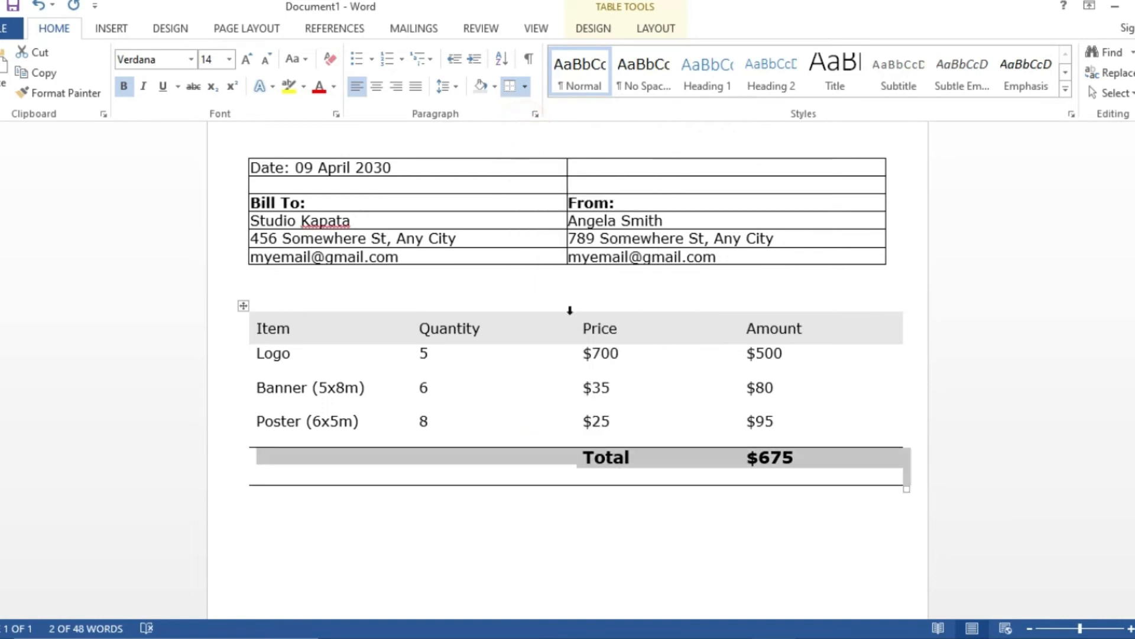
# - Align the Total row's text Center Left so it sits vertically centred
pyautogui.click(650, 34)
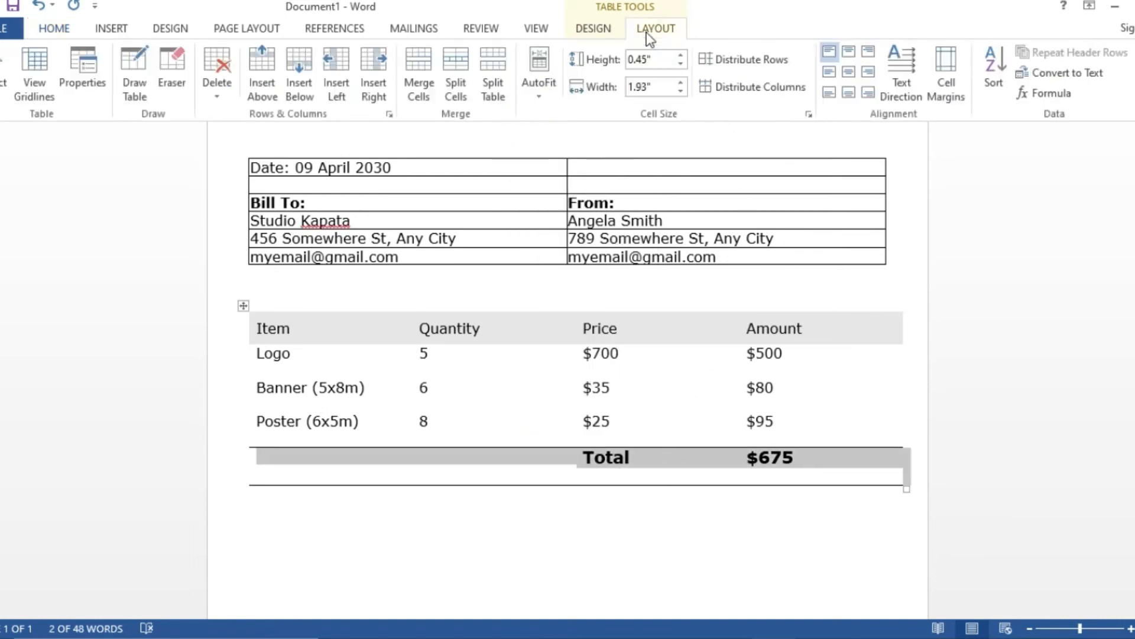
pyautogui.click(865, 73)
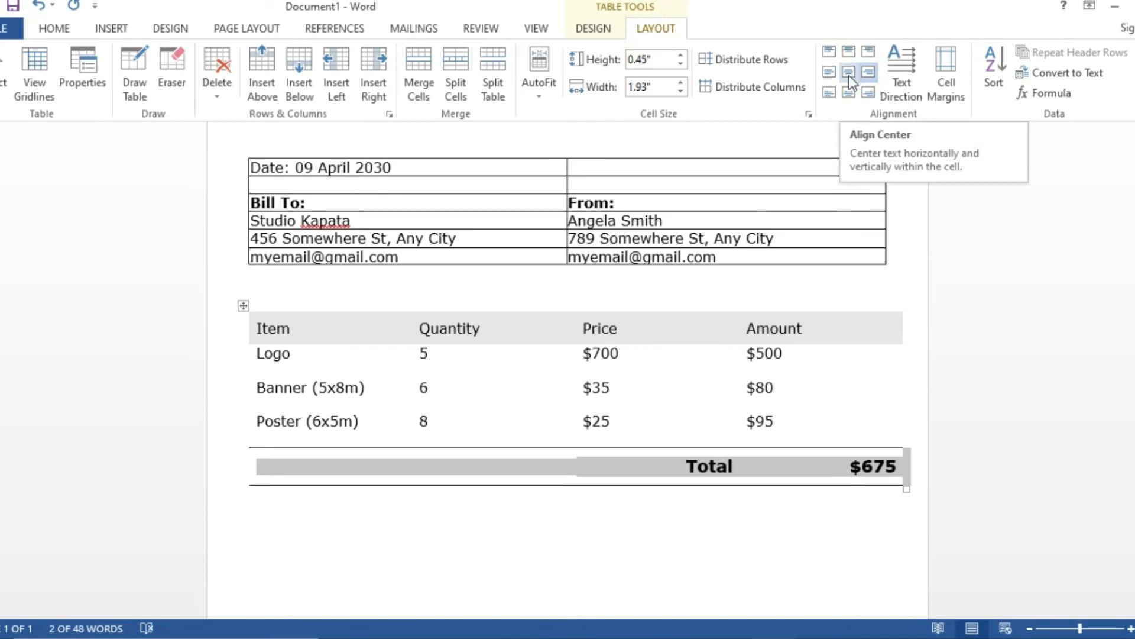
pyautogui.click(834, 73)
pyautogui.click(809, 563)
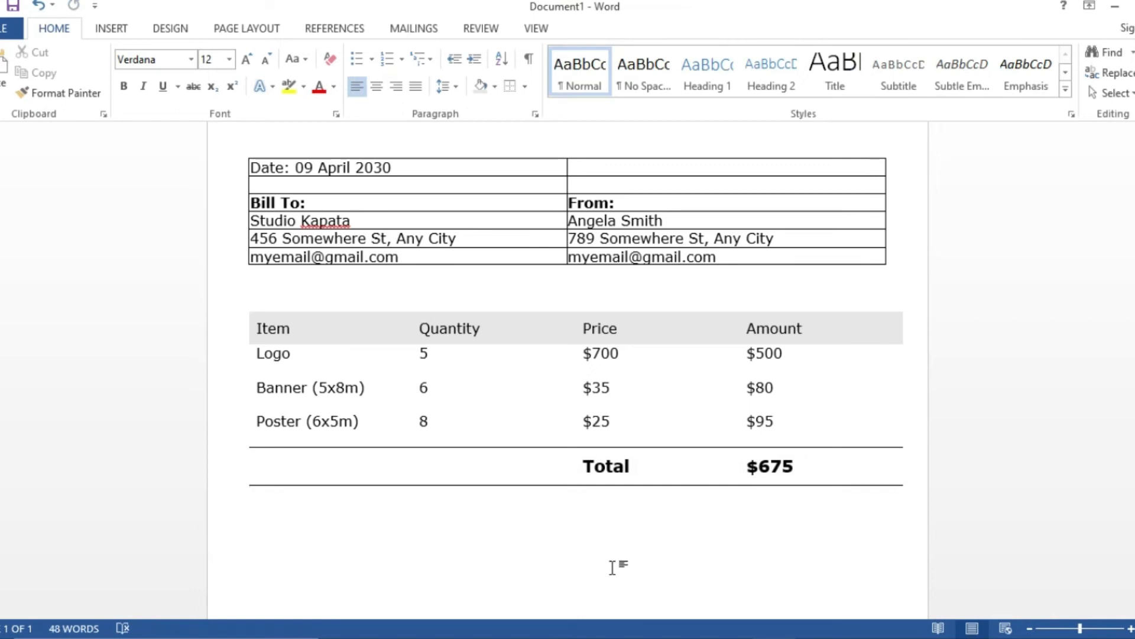
# - Remove all borders from the date and Bill To/From address table
pyautogui.scroll(1, 615, 539)
pyautogui.scroll(-1, 615, 538)
pyautogui.scroll(1, 613, 539)
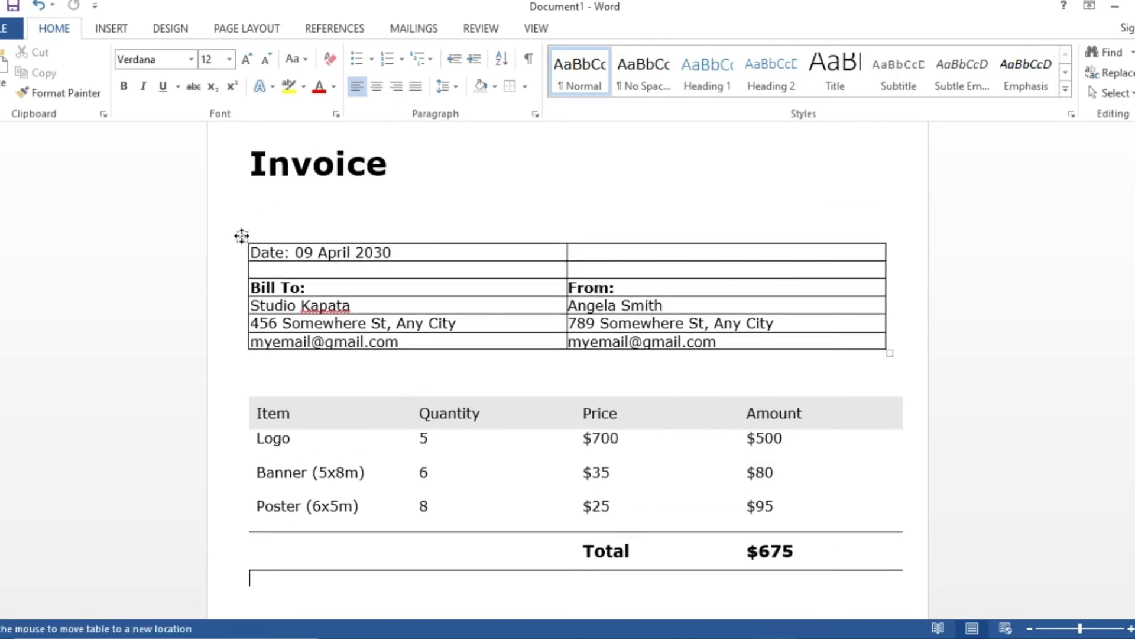
pyautogui.click(242, 237)
pyautogui.click(525, 87)
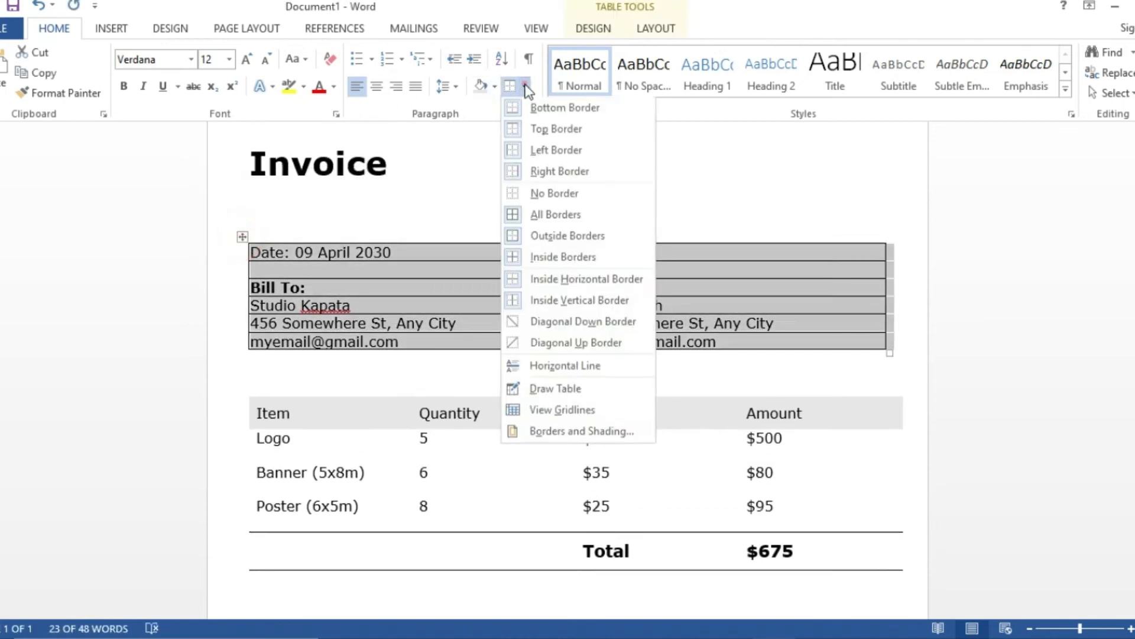
pyautogui.click(523, 194)
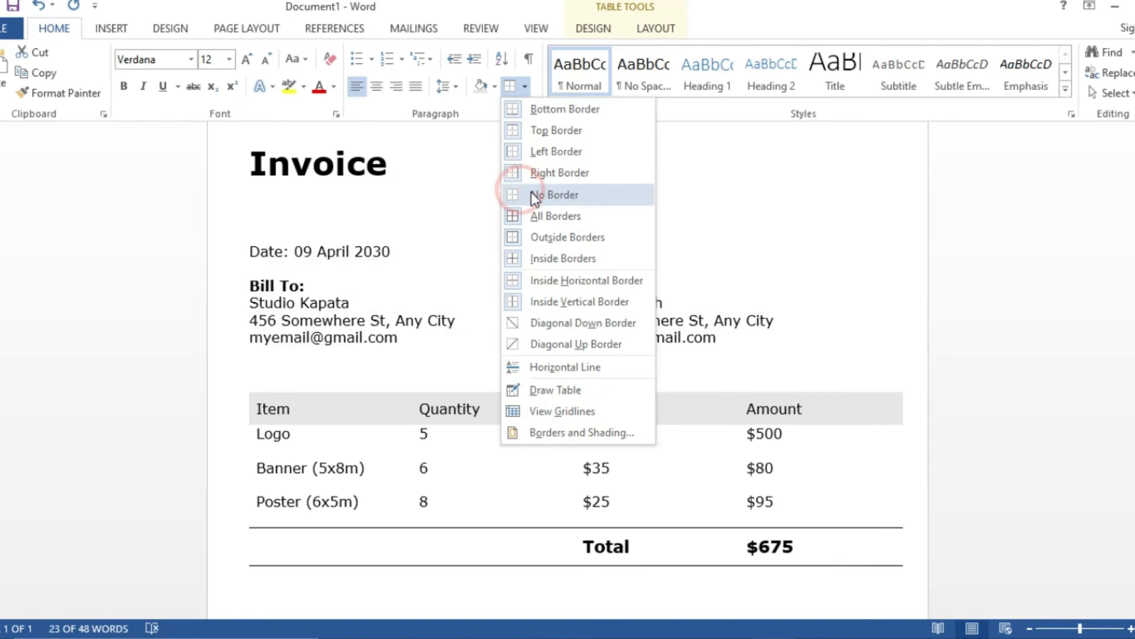
pyautogui.click(544, 194)
pyautogui.click(494, 172)
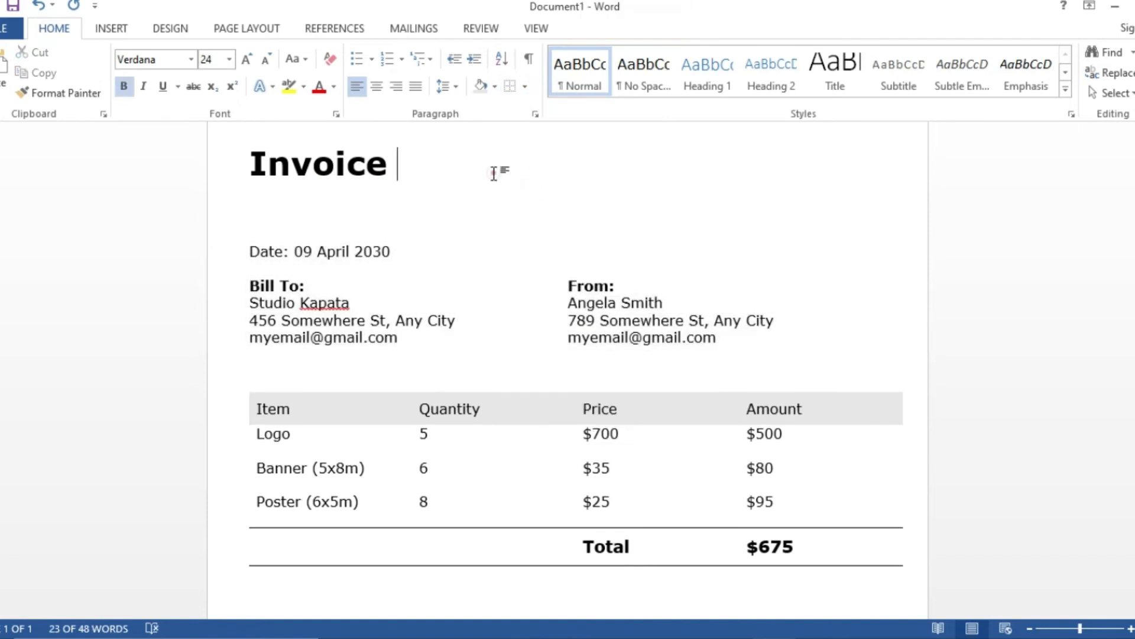
# - Enlarge the address table so its rows are taller and addresses spread out
pyautogui.click(240, 233)
pyautogui.click(524, 345)
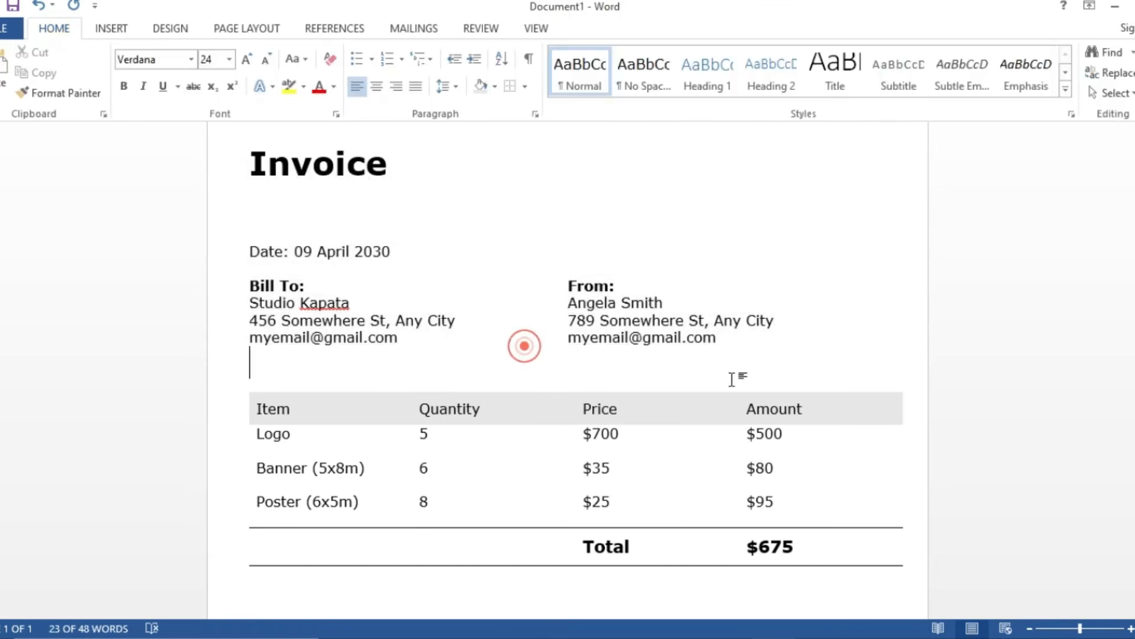
pyautogui.click(631, 300)
pyautogui.moveTo(889, 350); pyautogui.dragTo(892, 376)
# - Remove the borders from the top LOGO HERE / No. 0001 table
pyautogui.scroll(-5, 763, 347)
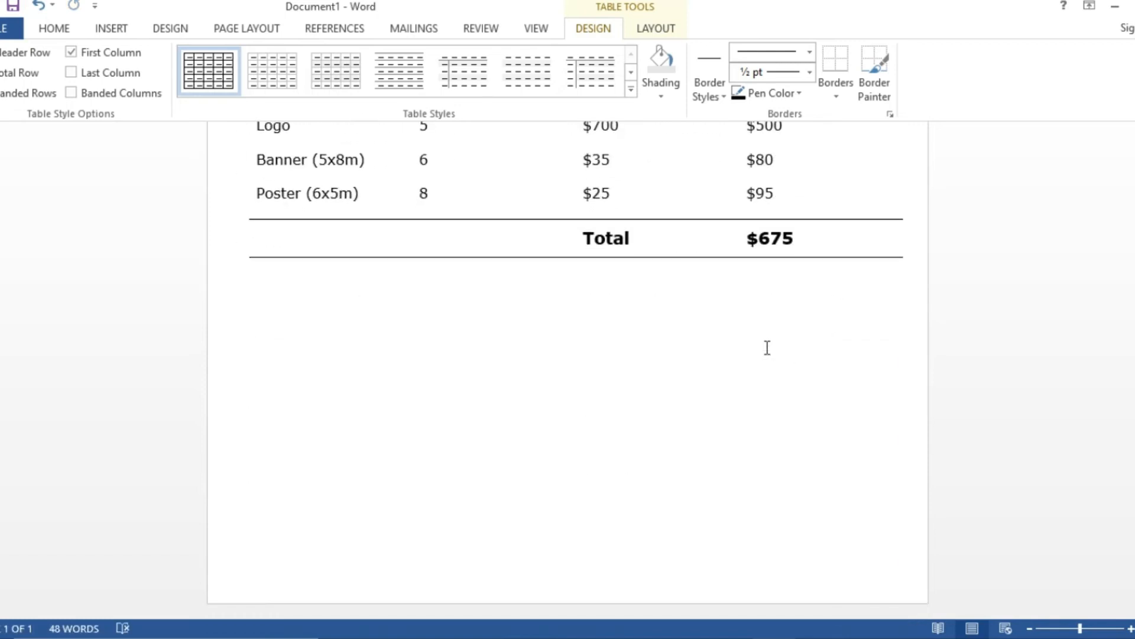
pyautogui.scroll(7, 767, 347)
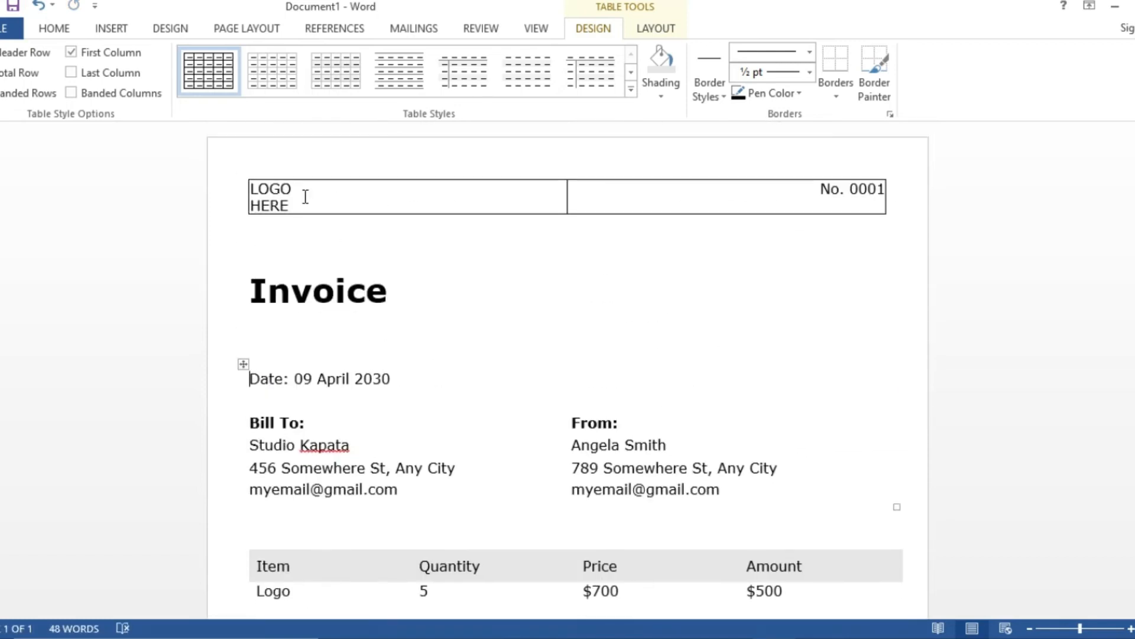
pyautogui.click(244, 176)
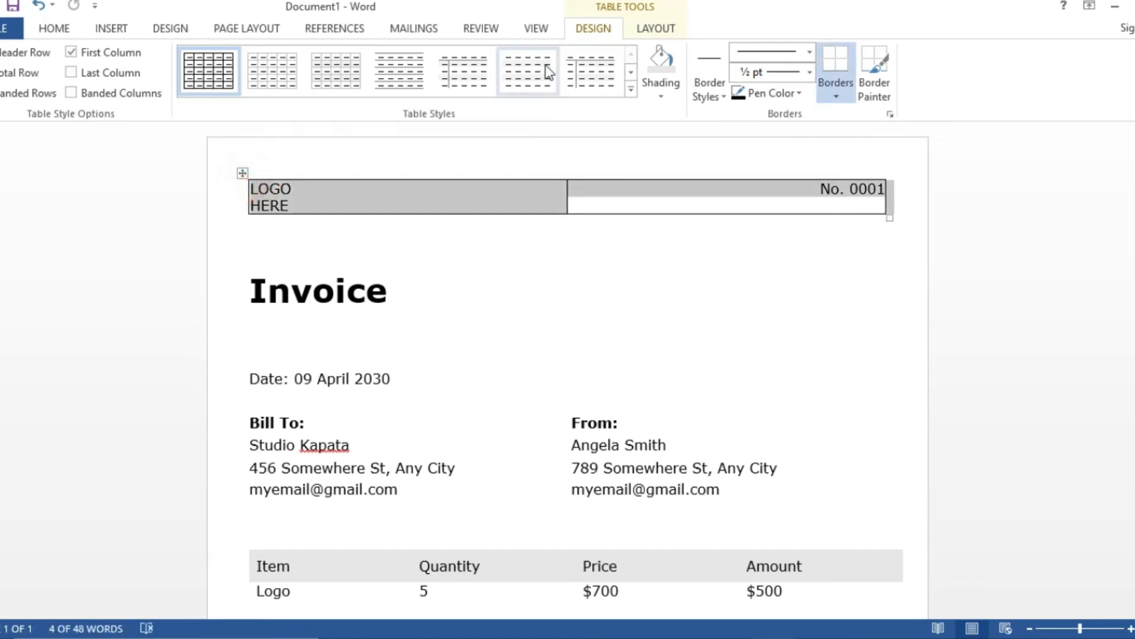
pyautogui.click(54, 28)
pyautogui.click(512, 87)
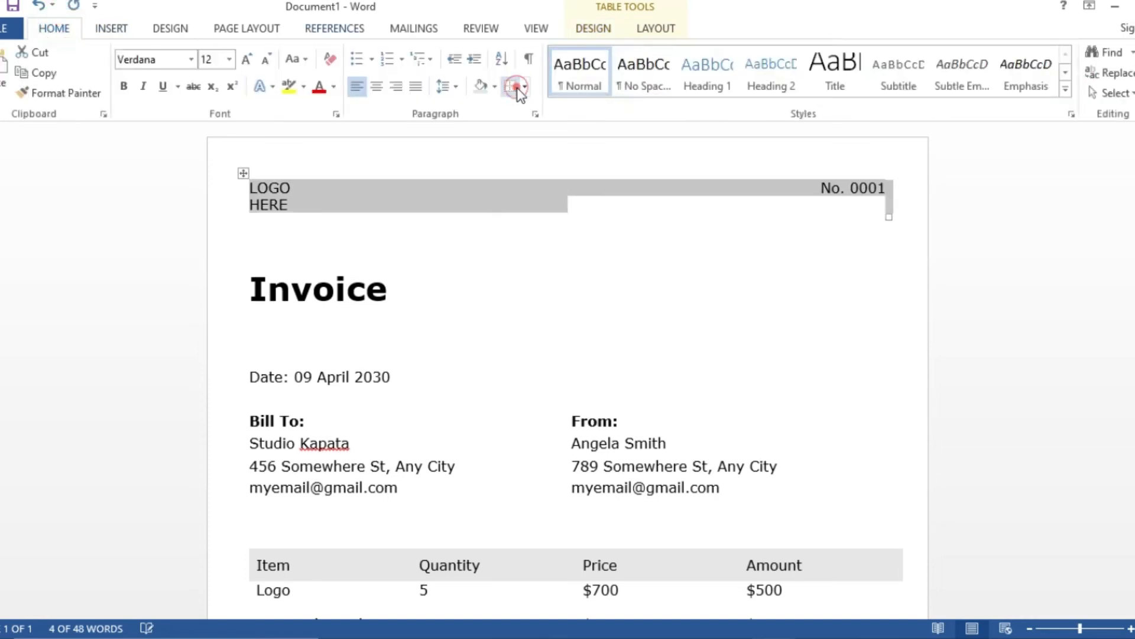
pyautogui.click(590, 253)
pyautogui.scroll(-8, 472, 233)
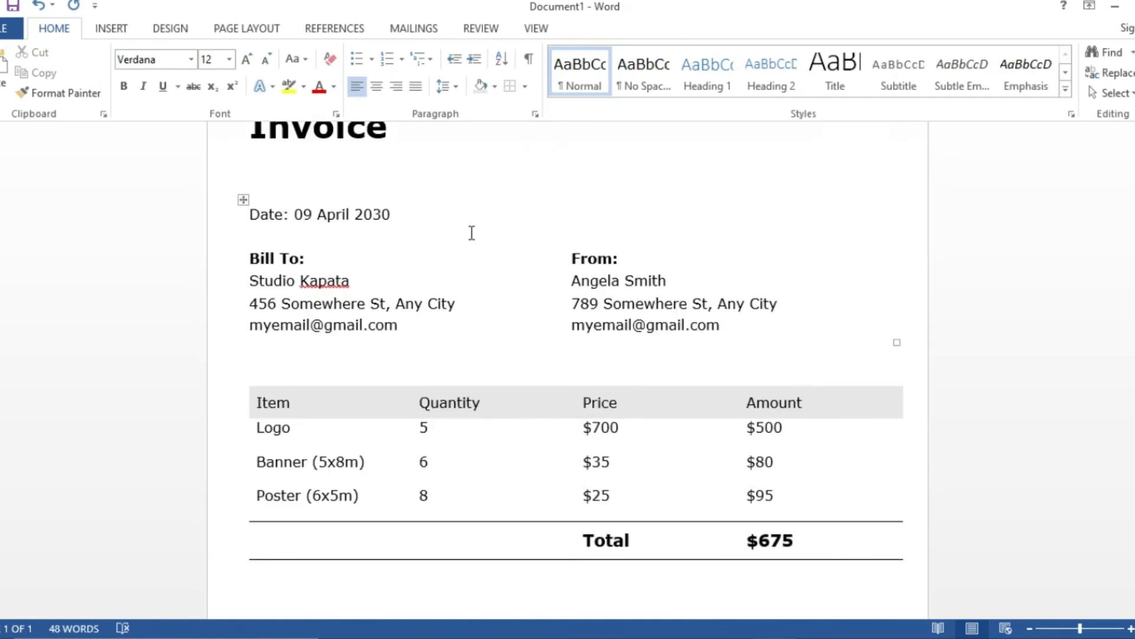
pyautogui.scroll(2, 473, 231)
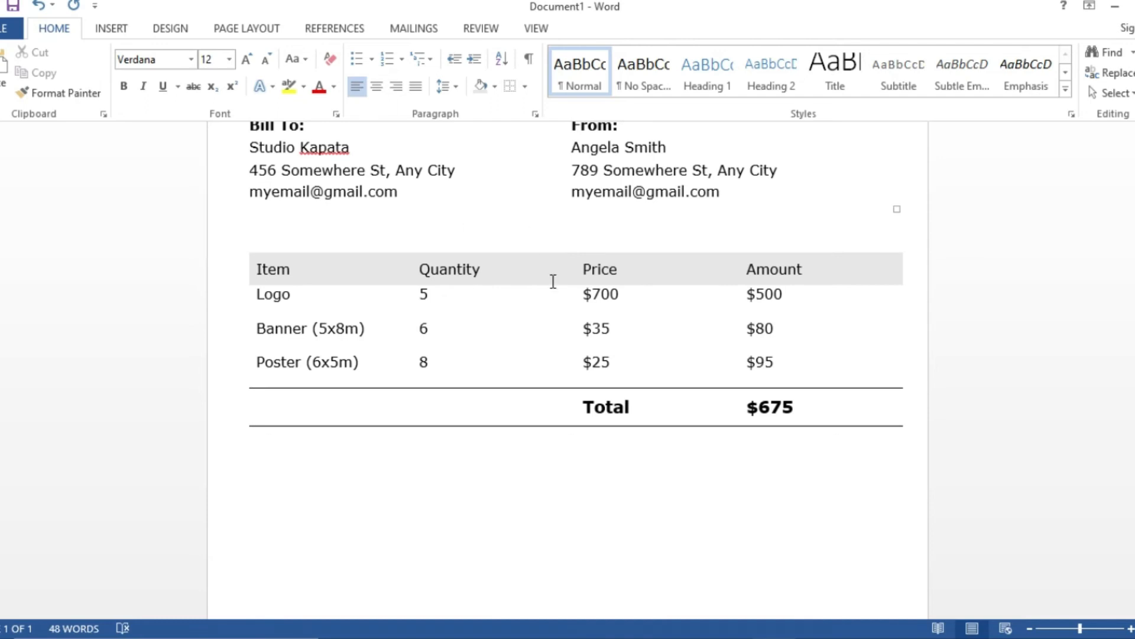
# - Tighten the item table's row heights and start the Payment method line below it
pyautogui.scroll(2, 553, 281)
pyautogui.moveTo(905, 554); pyautogui.dragTo(898, 527)
pyautogui.scroll(3, 702, 307)
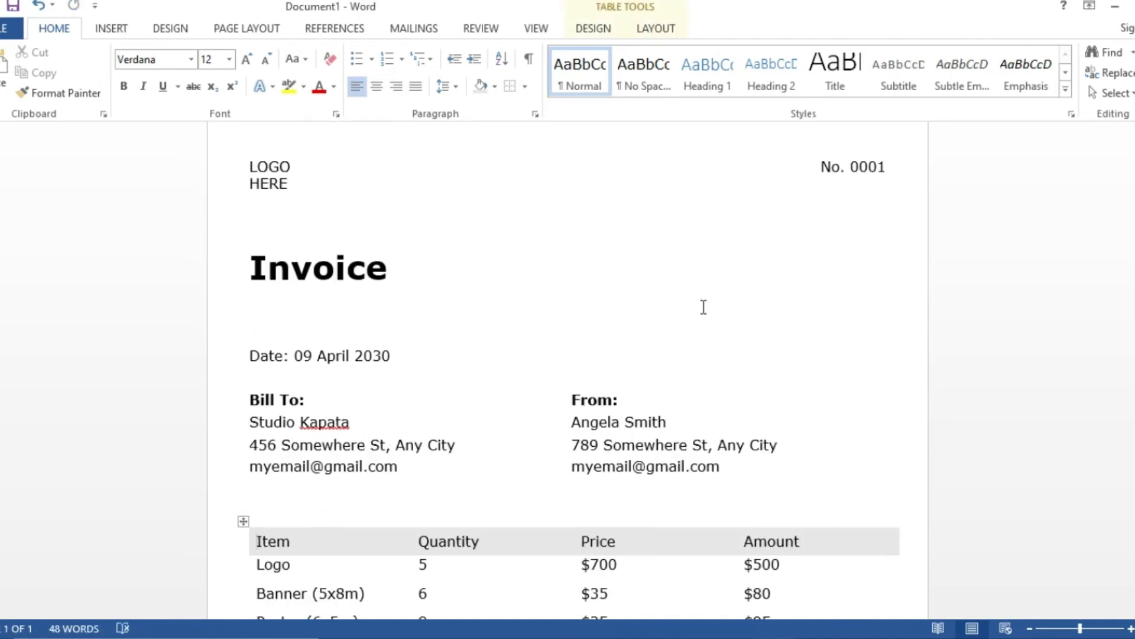
pyautogui.scroll(-6, 703, 307)
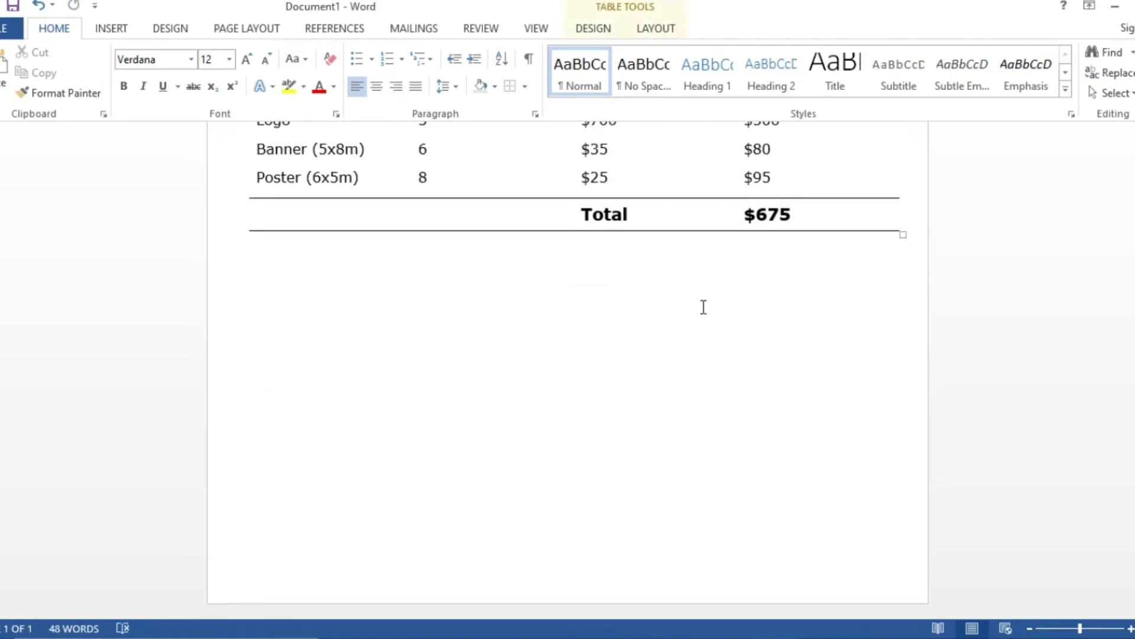
pyautogui.click(267, 292)
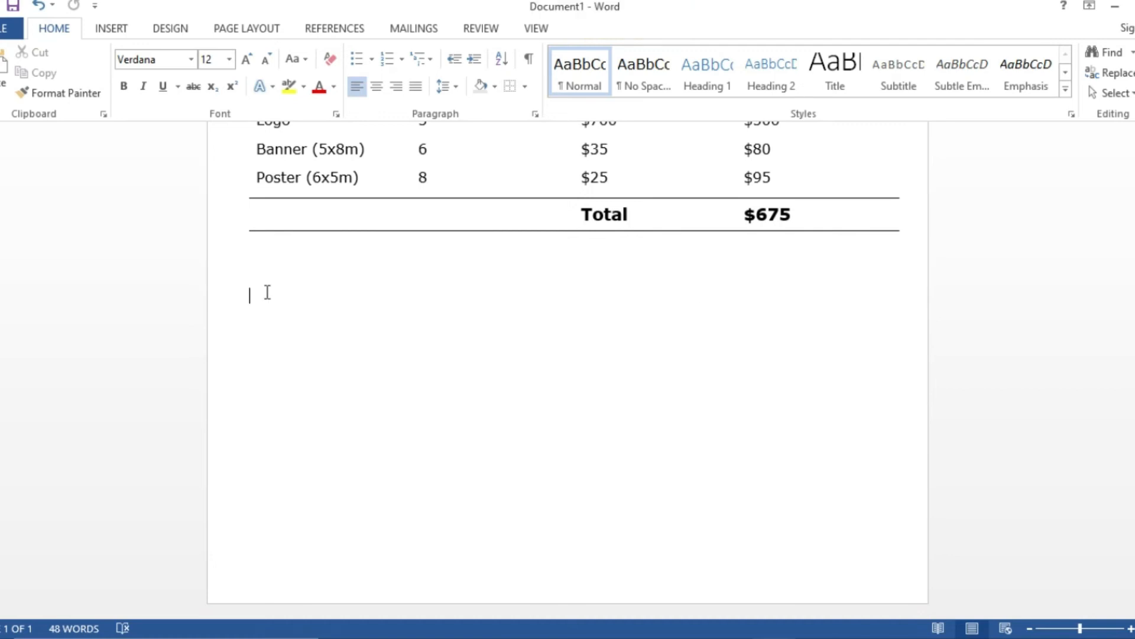
pyautogui.write('payment met')
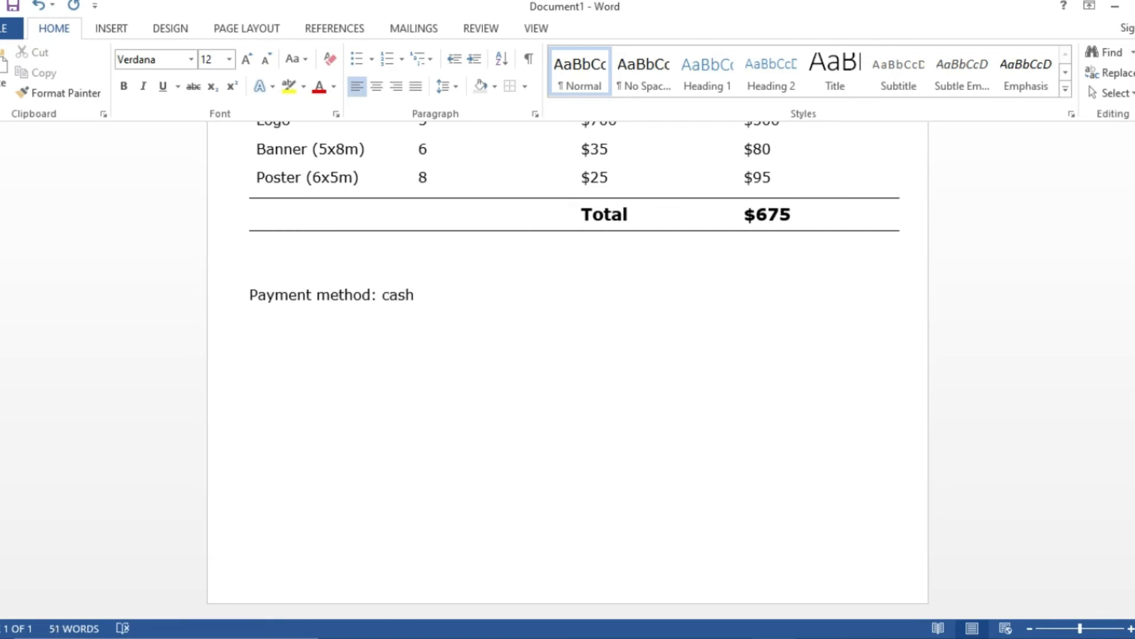
pyautogui.write('note')
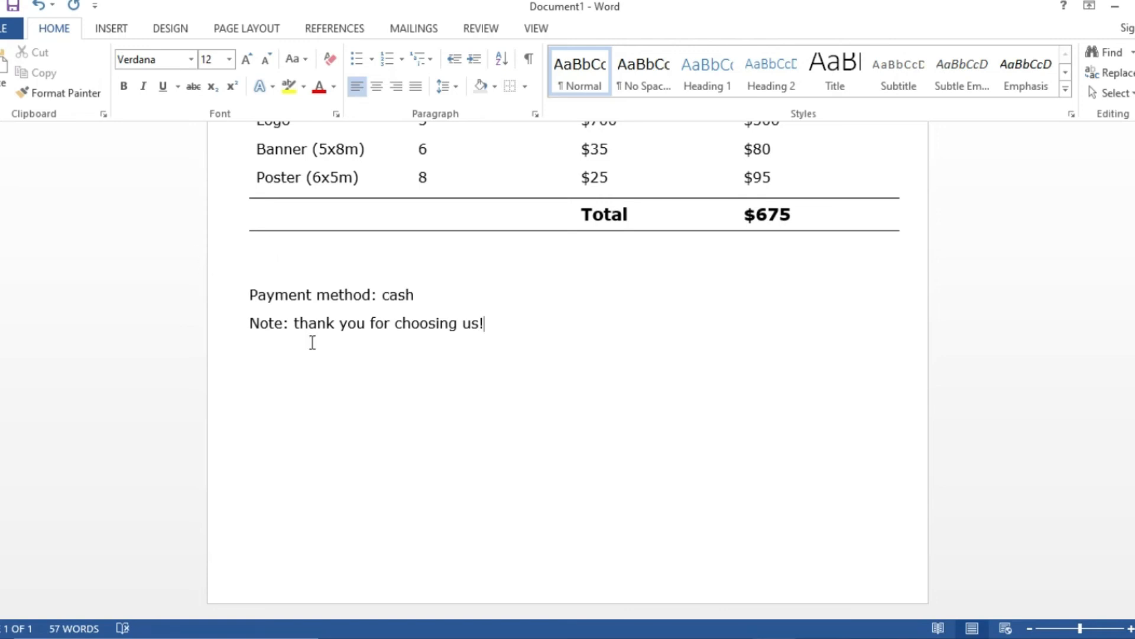
# - Make the 'Note:' and 'Payment method:' labels below the table bold
pyautogui.moveTo(249, 323); pyautogui.dragTo(290, 323)
pyautogui.click(124, 86)
pyautogui.click(352, 295)
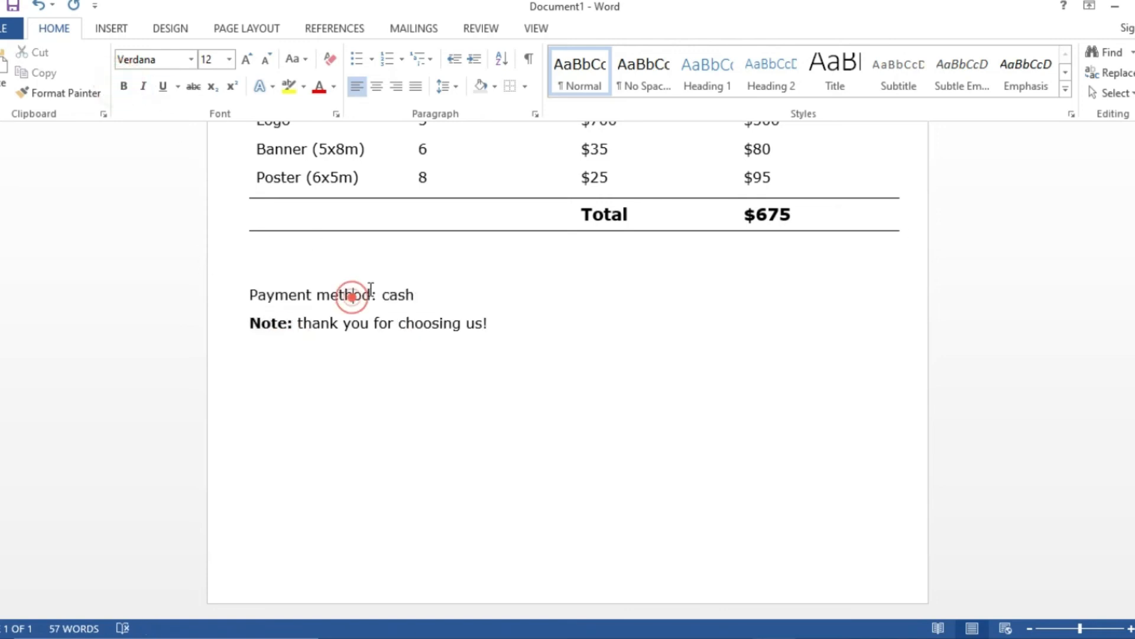
pyautogui.moveTo(375, 296); pyautogui.dragTo(299, 295)
pyautogui.click(124, 86)
pyautogui.click(325, 360)
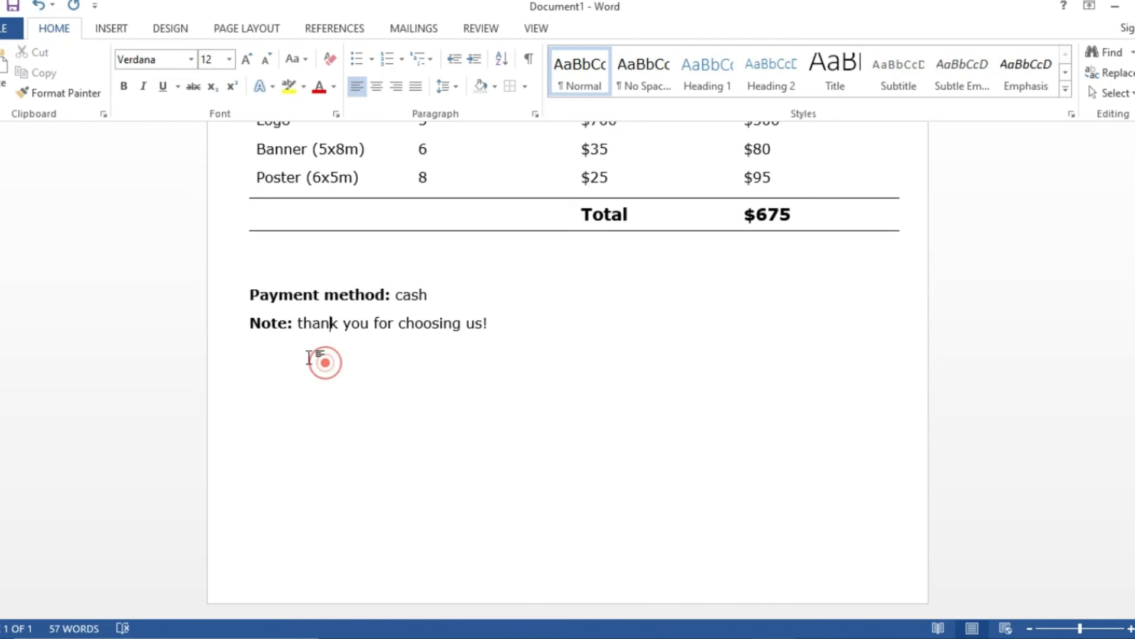
pyautogui.scroll(5, 319, 390)
# - Draw a Flowchart Document wave shape below the note lines
pyautogui.scroll(-4, 320, 391)
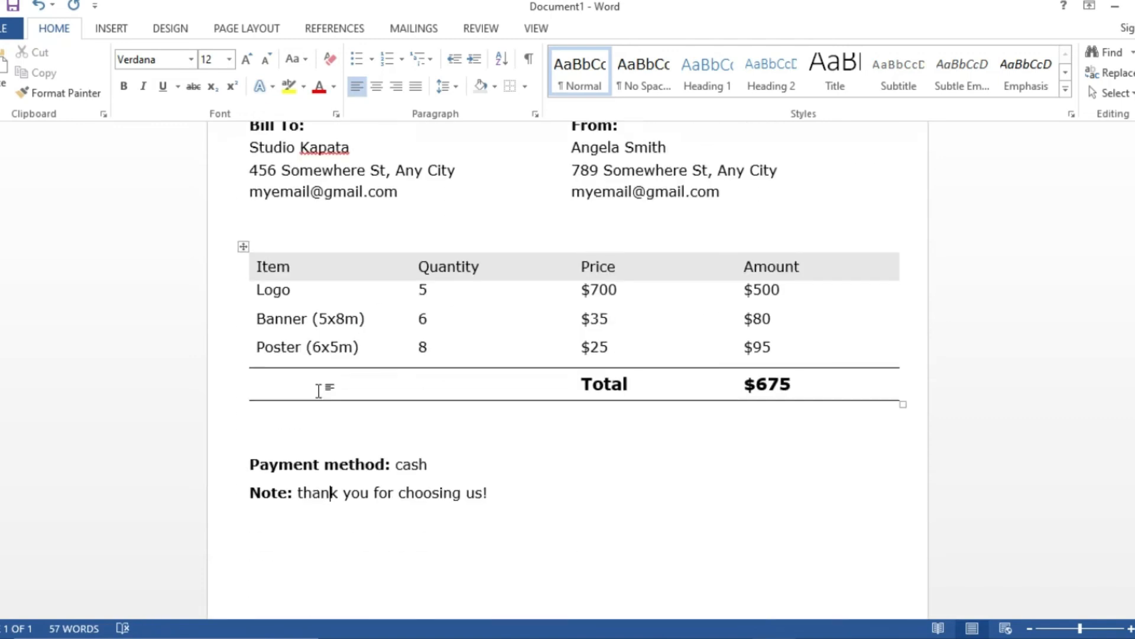
pyautogui.scroll(-3, 318, 390)
pyautogui.click(111, 29)
pyautogui.click(214, 68)
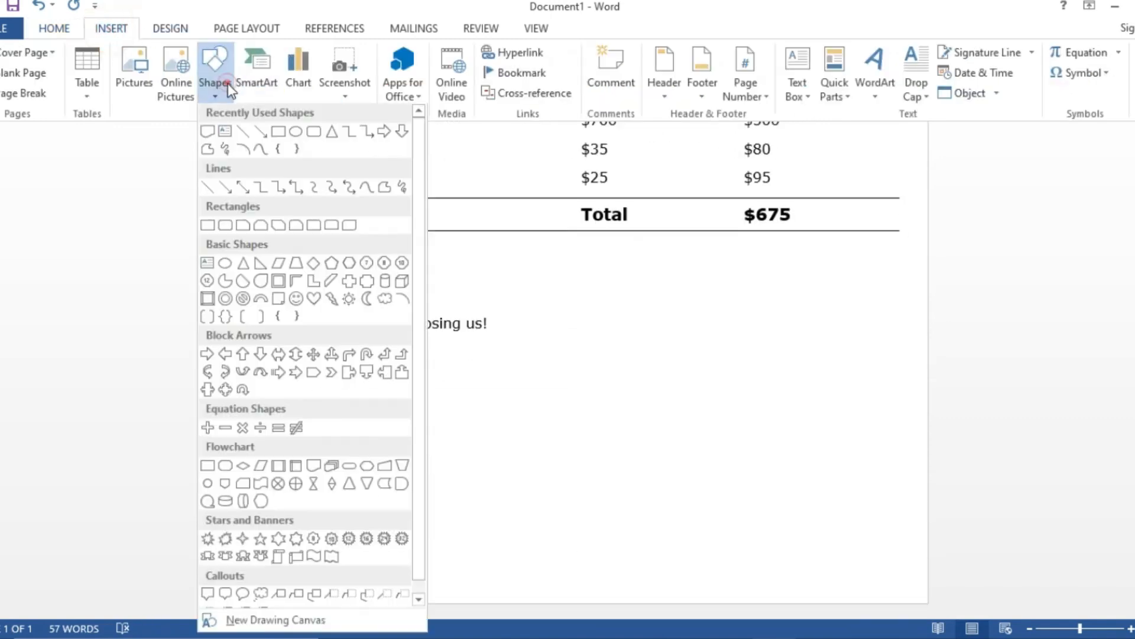
pyautogui.click(306, 467)
pyautogui.moveTo(271, 416); pyautogui.dragTo(754, 551)
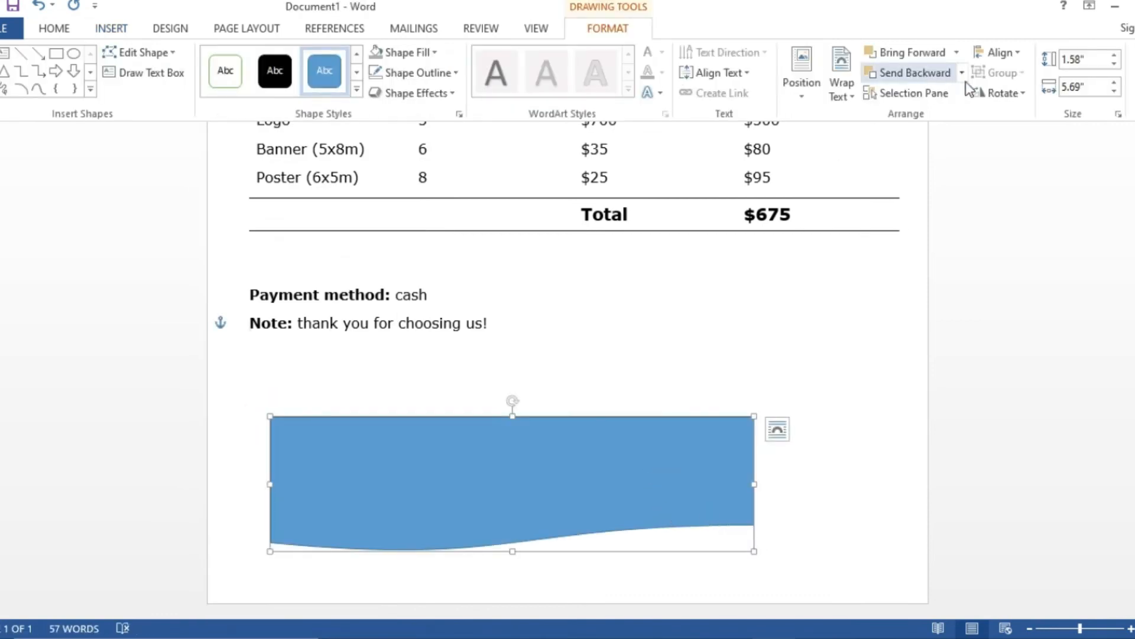
# - Flip the wave vertically, remove its outline, and pull its top-right point down
pyautogui.click(999, 92)
pyautogui.click(1011, 159)
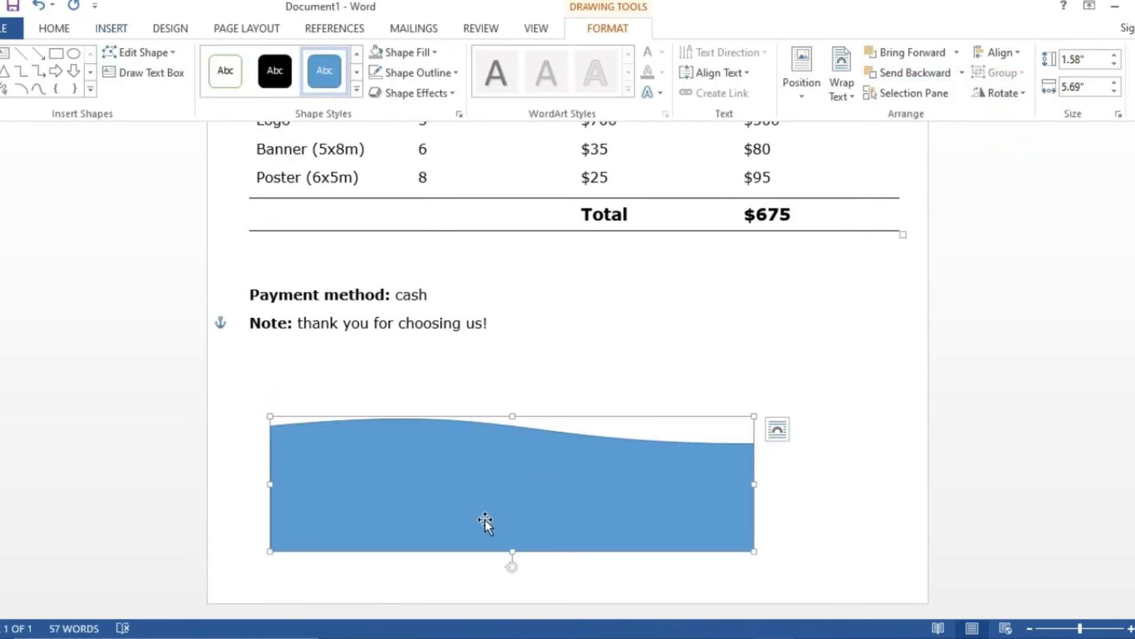
pyautogui.click(421, 72)
pyautogui.click(413, 227)
pyautogui.rightClick(534, 470)
pyautogui.click(589, 260)
pyautogui.moveTo(753, 443); pyautogui.dragTo(752, 489)
# - Move the wave to the page's bottom-left, make it taller, and widen it to the right edge
pyautogui.click(544, 390)
pyautogui.click(484, 499)
pyautogui.moveTo(484, 499); pyautogui.dragTo(421, 562)
pyautogui.moveTo(452, 473); pyautogui.dragTo(452, 457)
pyautogui.moveTo(690, 530); pyautogui.dragTo(927, 532)
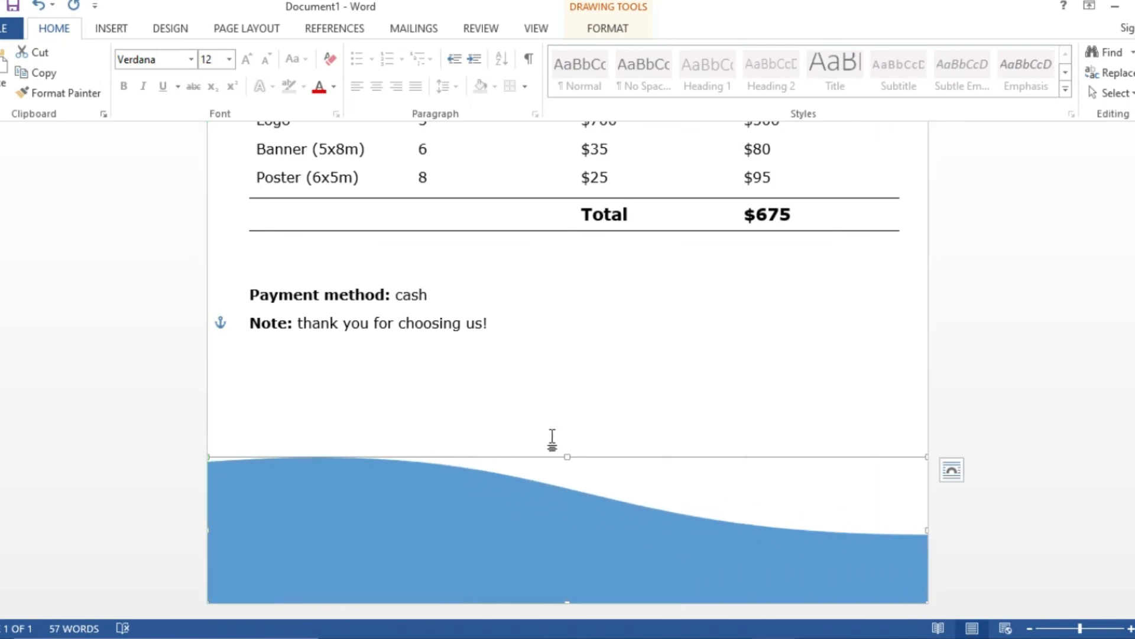
# - Stretch the blue wave taller and place a duplicate of it higher on the page
pyautogui.moveTo(568, 455); pyautogui.dragTo(569, 440)
pyautogui.rightClick(542, 540)
pyautogui.click(534, 524)
pyautogui.moveTo(534, 524); pyautogui.dragTo(538, 436)
# - Flip the copied wave horizontally and move it down over the original wave
pyautogui.click(616, 27)
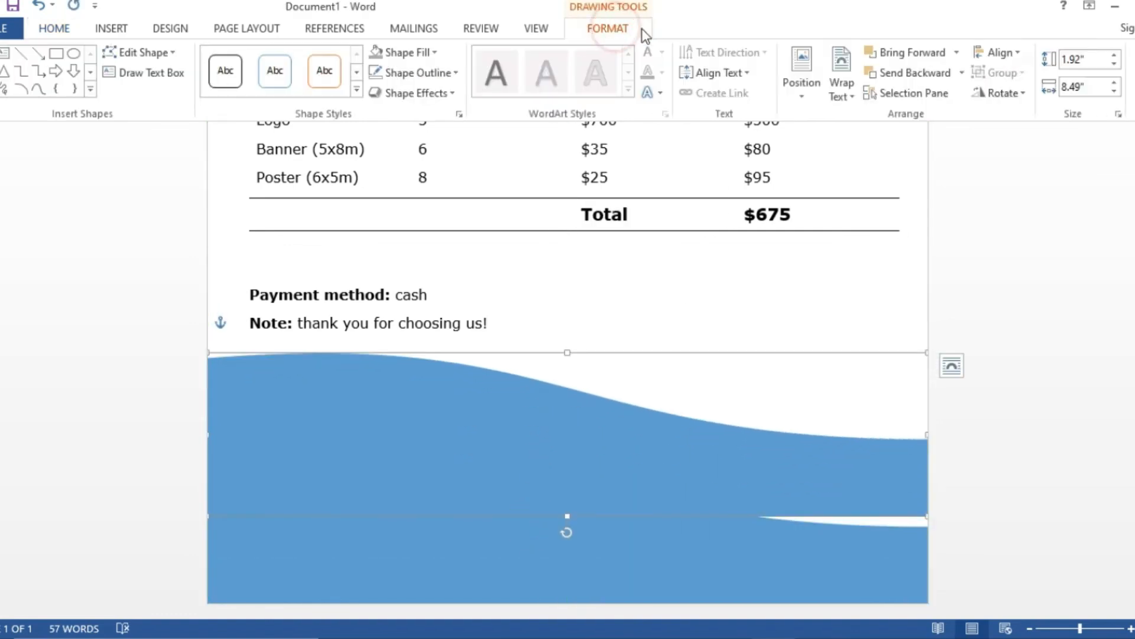
pyautogui.click(1001, 93)
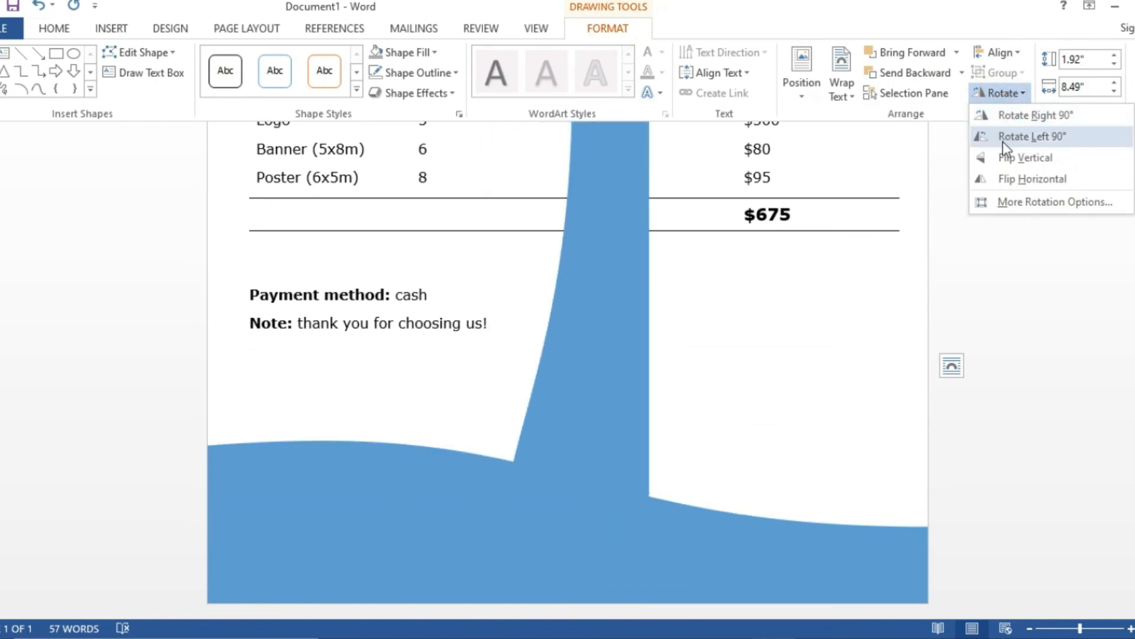
pyautogui.click(1004, 175)
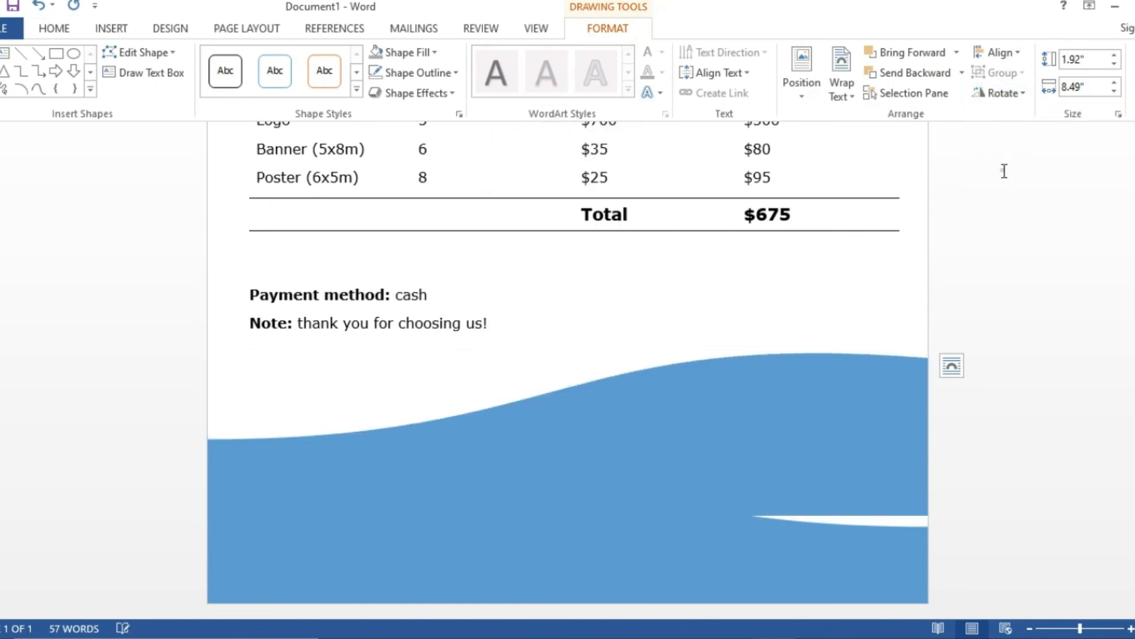
pyautogui.moveTo(813, 414); pyautogui.dragTo(813, 498)
pyautogui.click(596, 290)
pyautogui.click(359, 451)
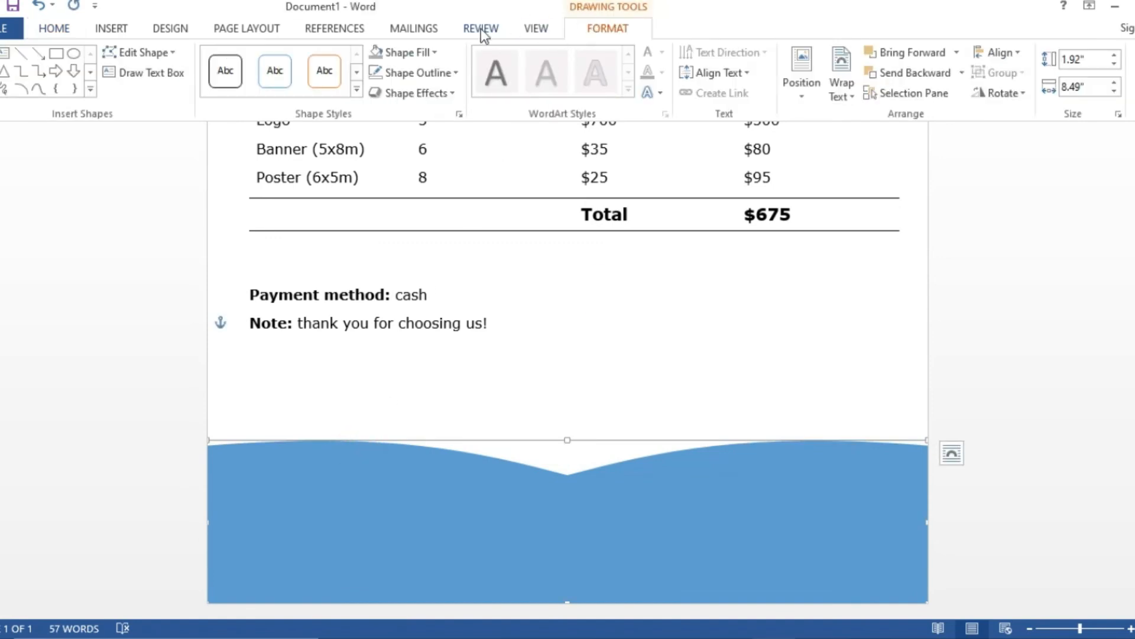
pyautogui.click(54, 30)
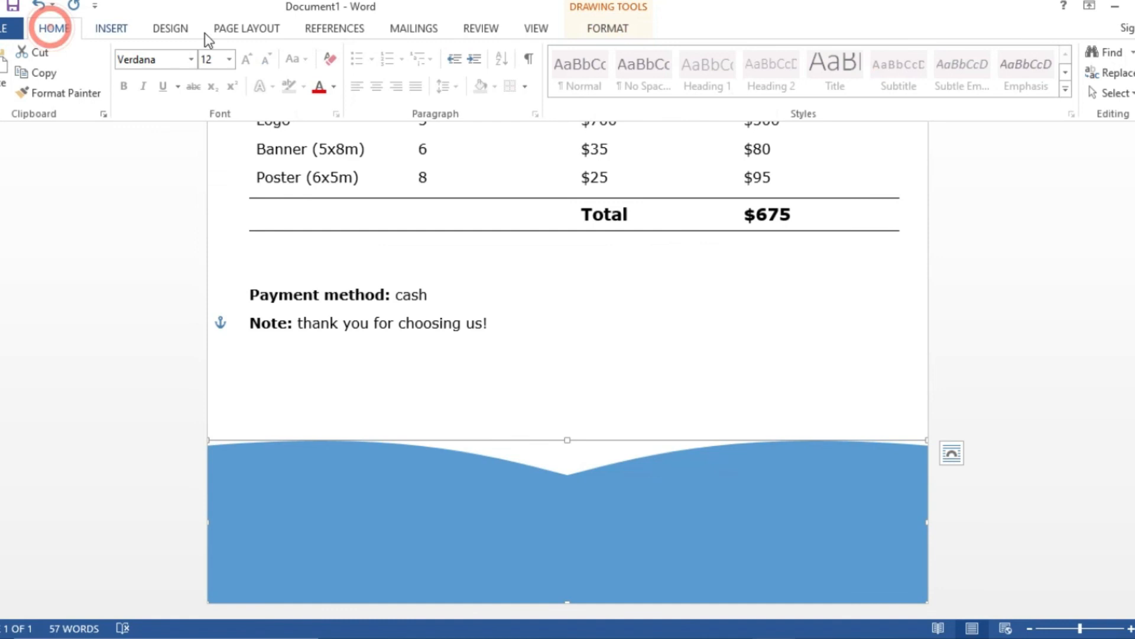
pyautogui.click(609, 31)
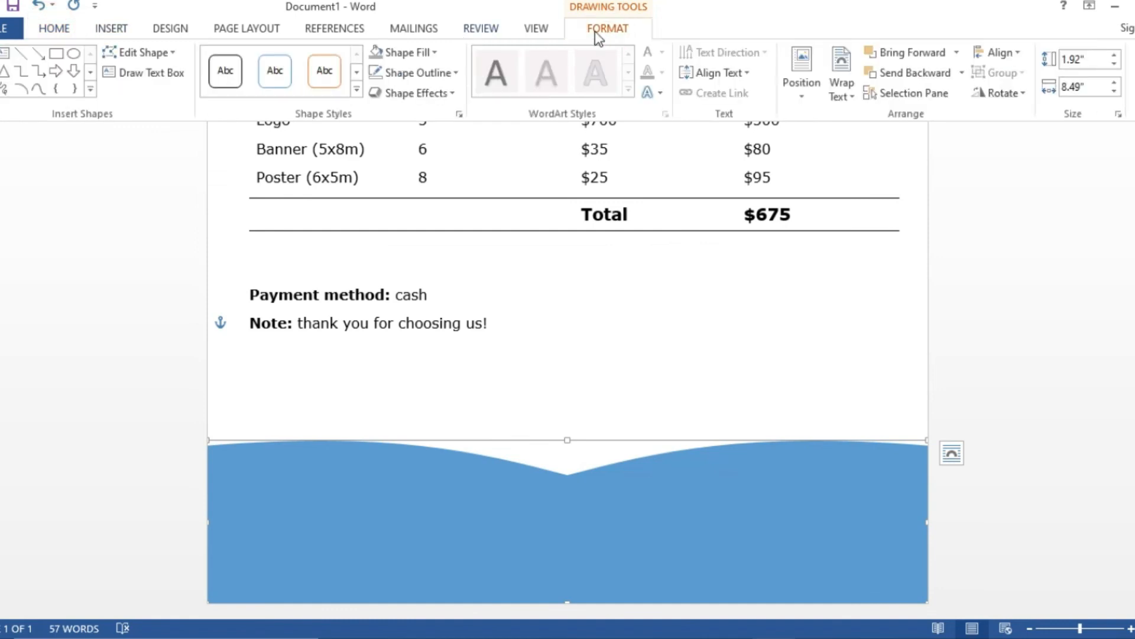
# - Fill one wave with light grey and the other with a darker grey
pyautogui.click(423, 54)
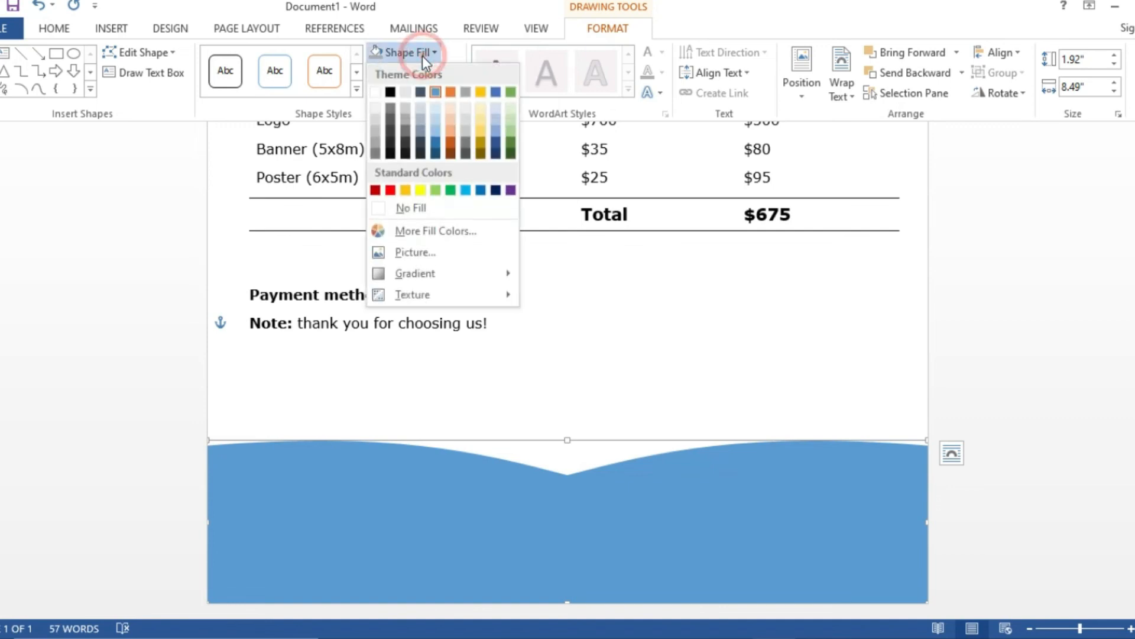
pyautogui.click(405, 109)
pyautogui.click(698, 530)
pyautogui.click(775, 358)
pyautogui.click(805, 527)
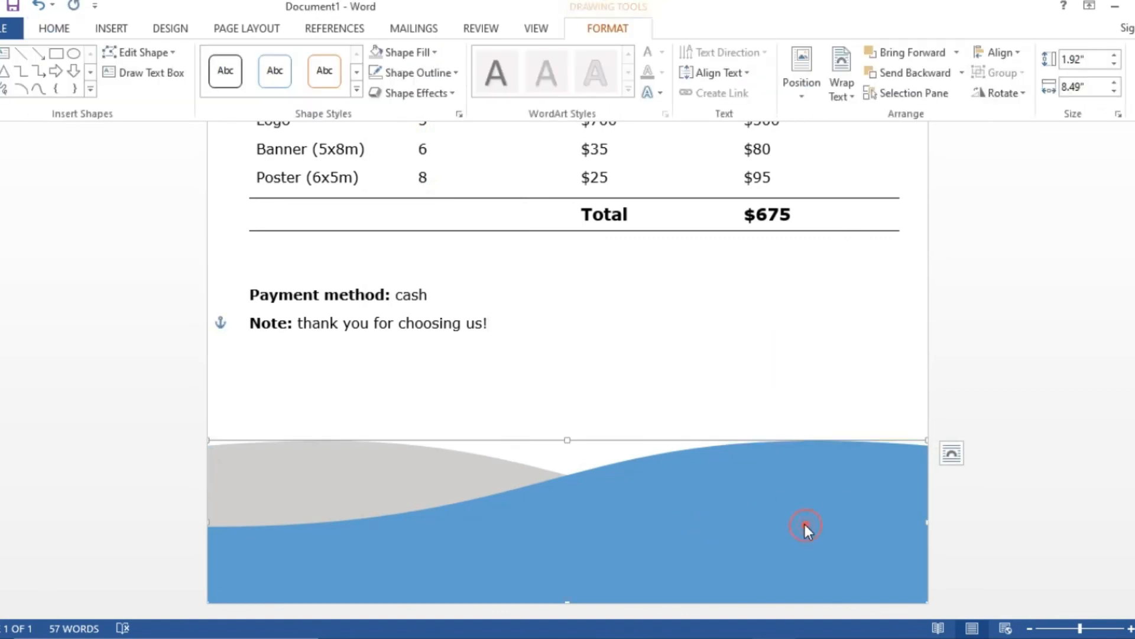
pyautogui.click(434, 57)
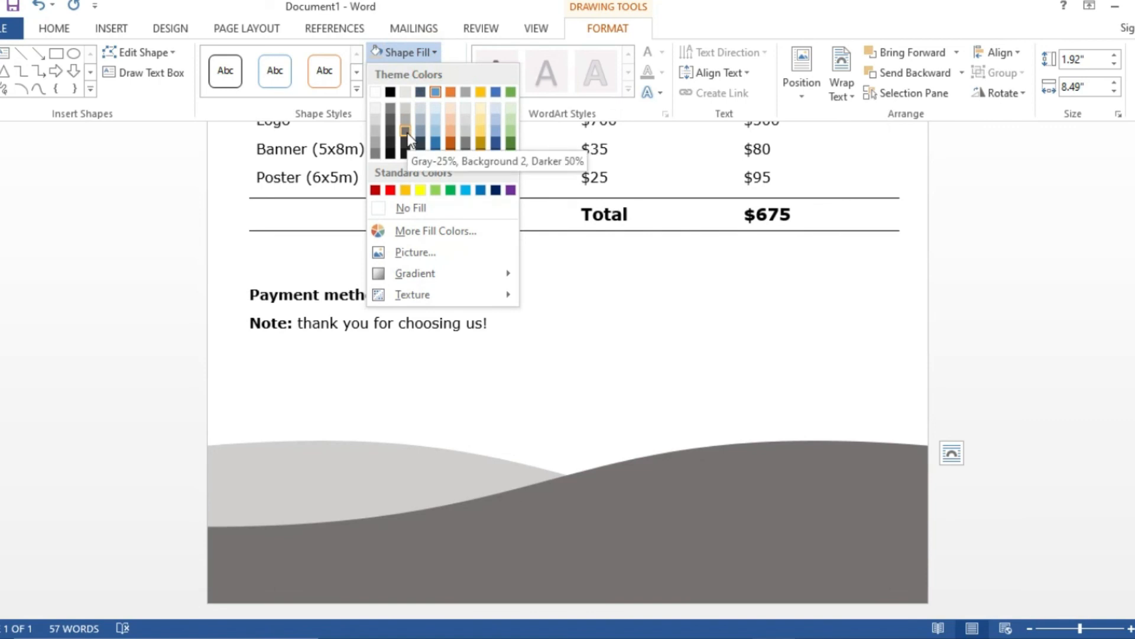
pyautogui.click(407, 122)
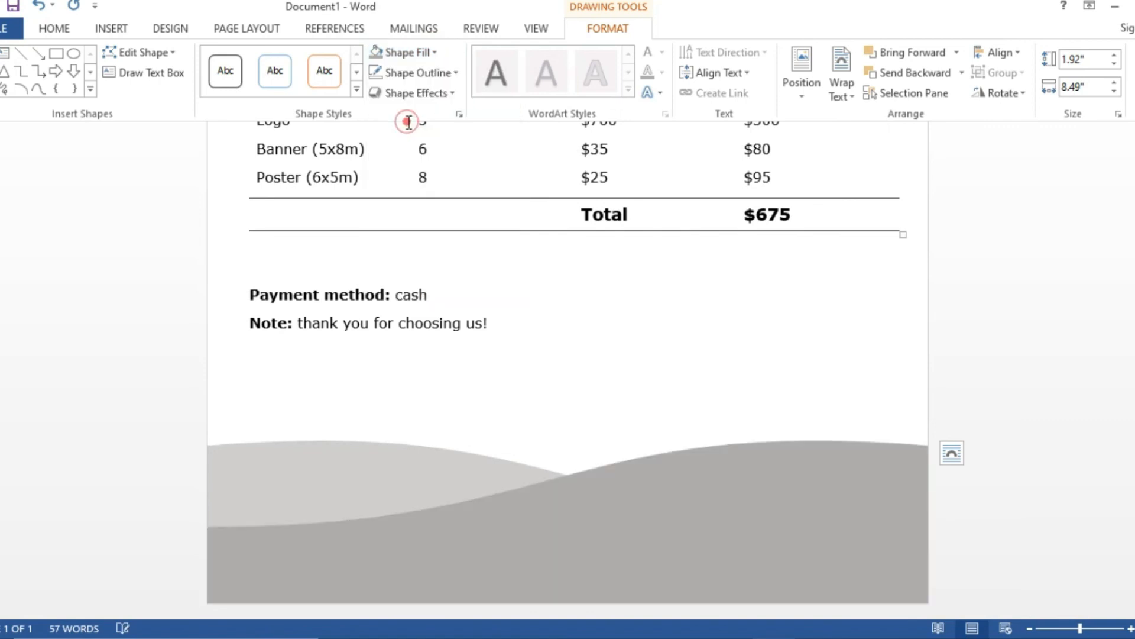
pyautogui.click(611, 308)
pyautogui.scroll(2, 633, 338)
pyautogui.scroll(5, 633, 338)
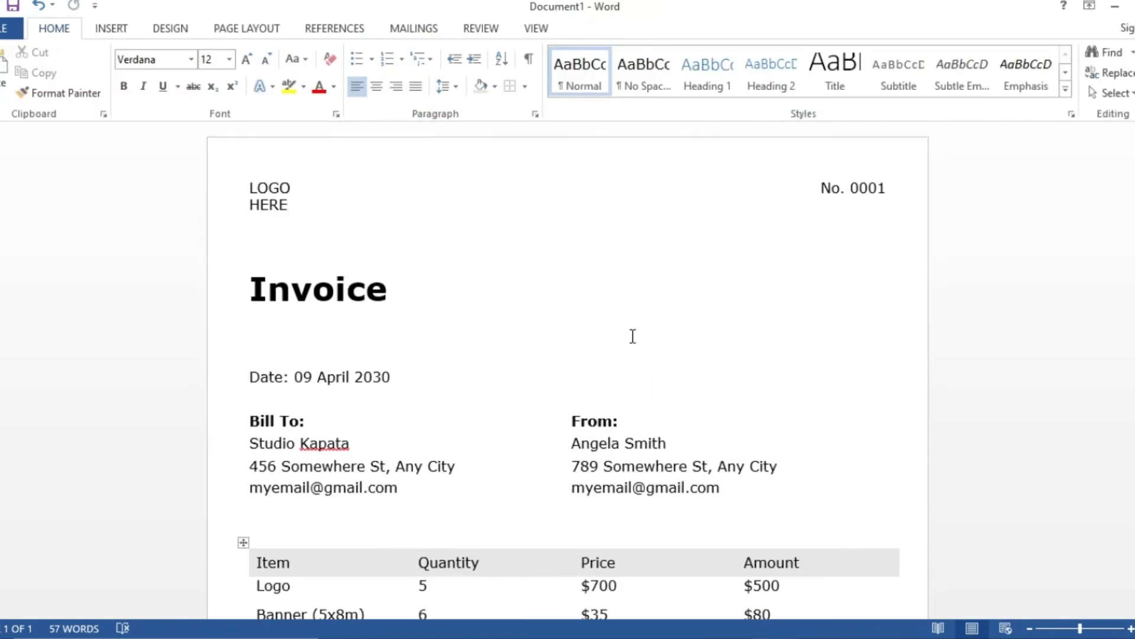
# - Bold the 'Date:' label above the Bill To and From details
pyautogui.click(700, 355)
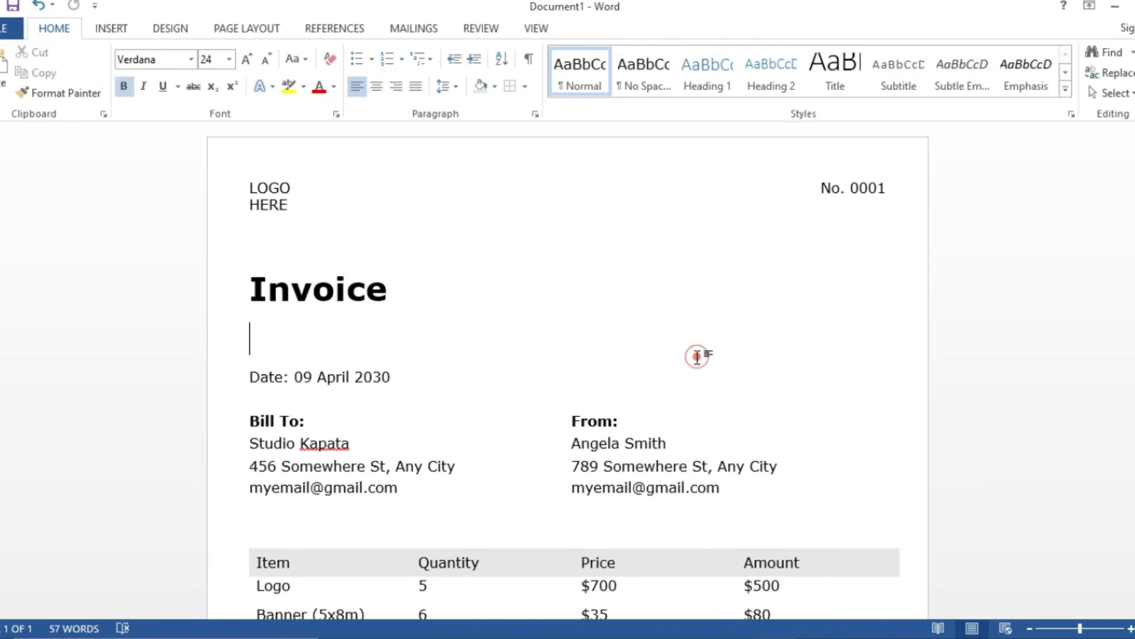
pyautogui.scroll(-3, 697, 361)
pyautogui.scroll(2, 609, 337)
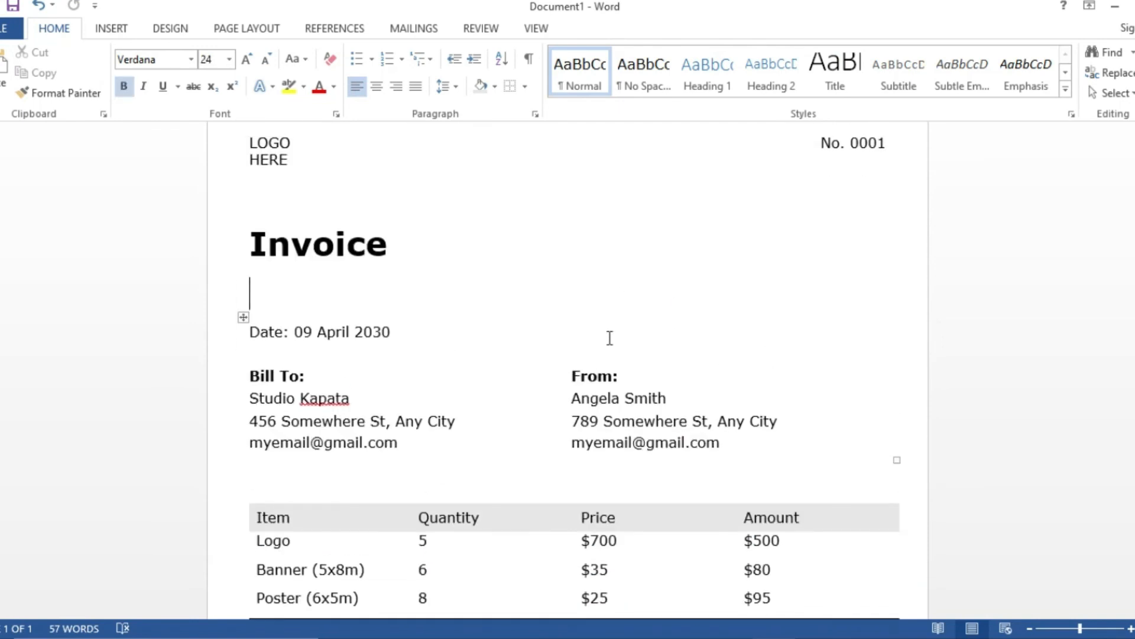
pyautogui.doubleClick(289, 334)
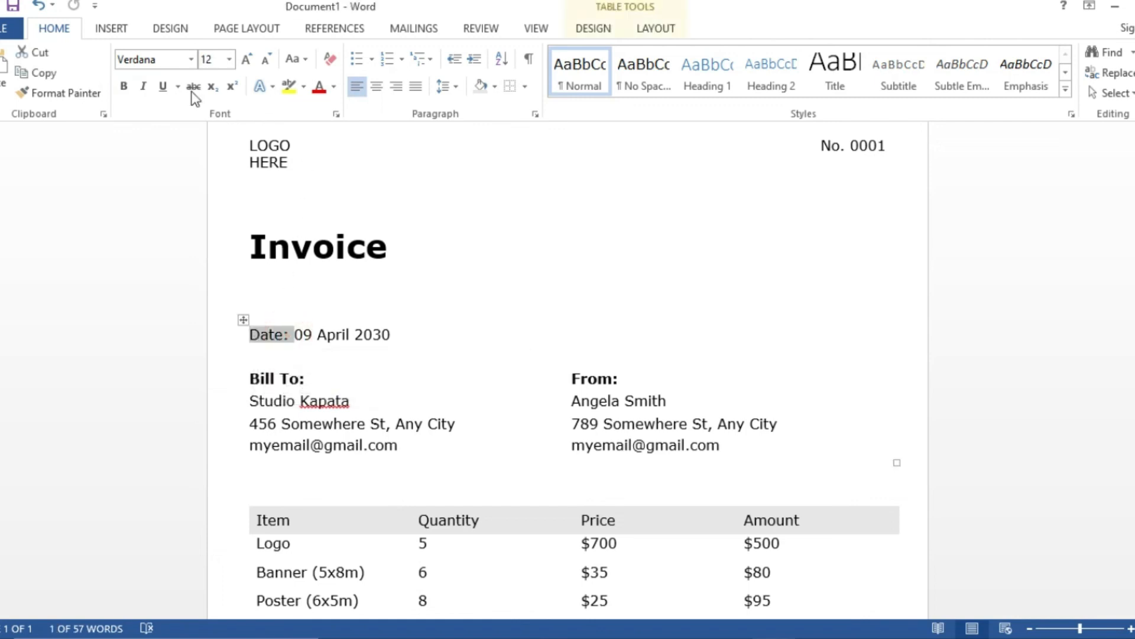
pyautogui.click(124, 87)
pyautogui.click(561, 347)
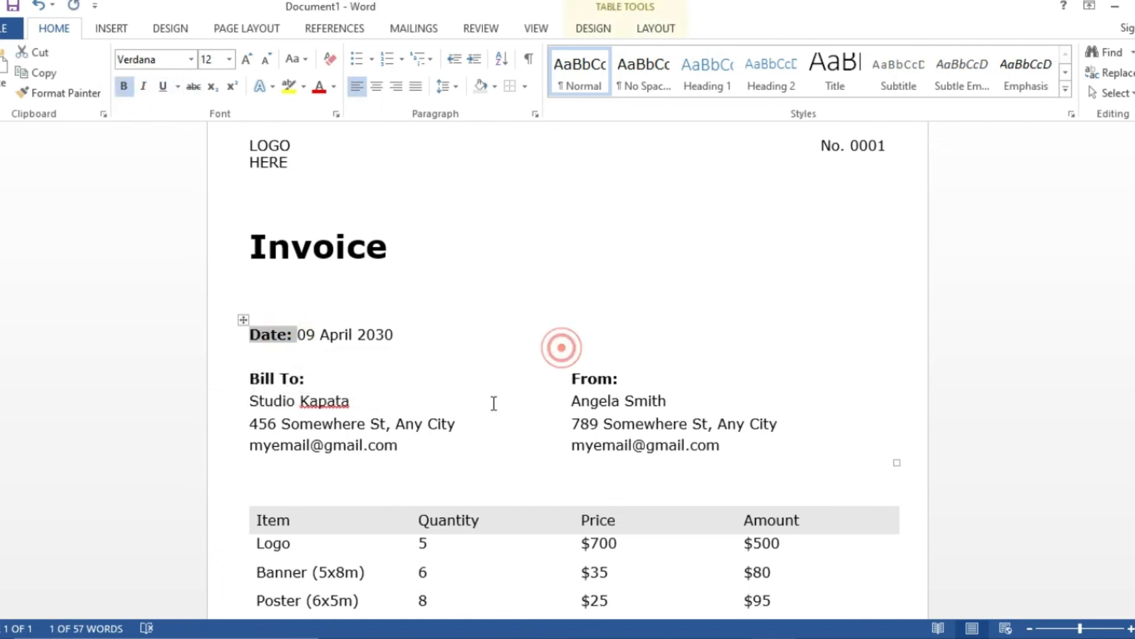
pyautogui.click(518, 411)
pyautogui.scroll(-4, 518, 411)
pyautogui.scroll(1, 517, 412)
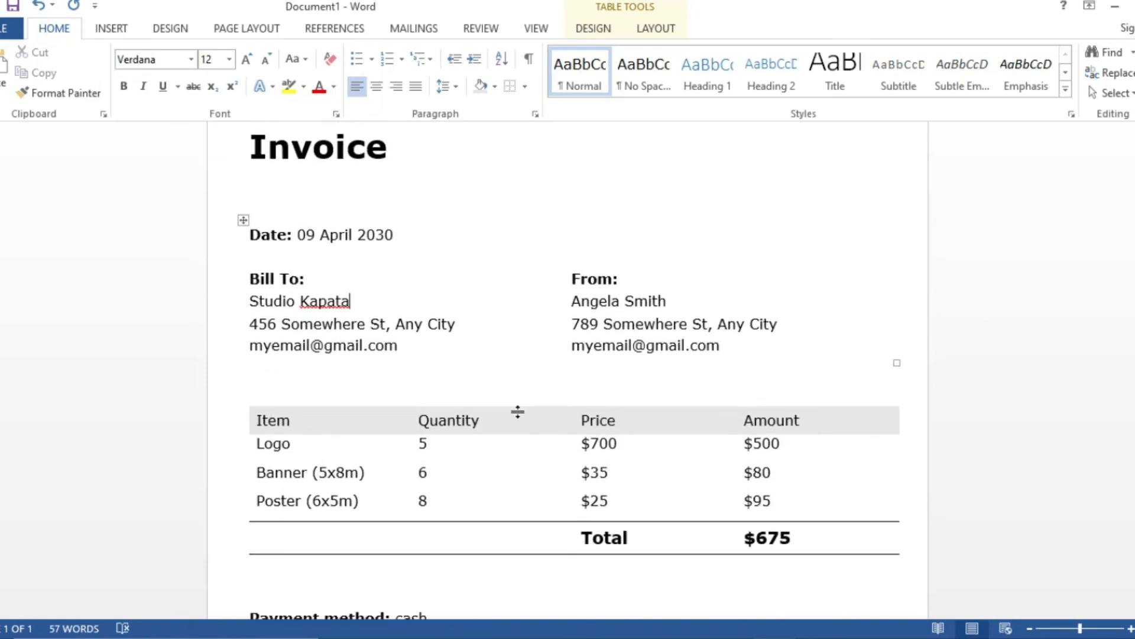
pyautogui.scroll(-4, 518, 412)
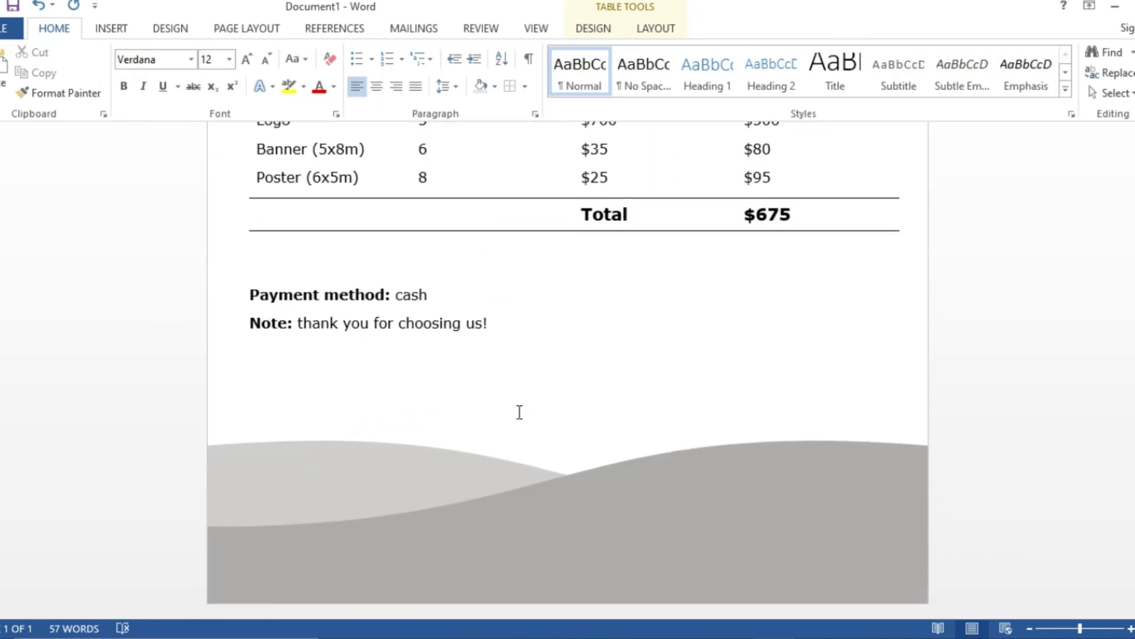
pyautogui.scroll(-6, 519, 412)
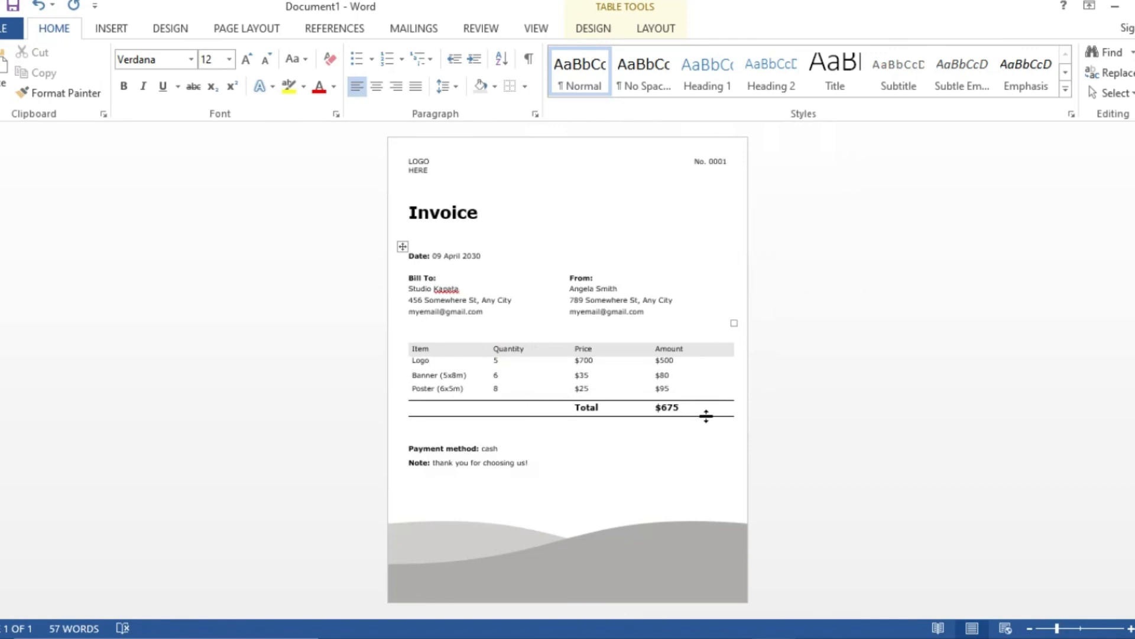
pyautogui.click(876, 424)
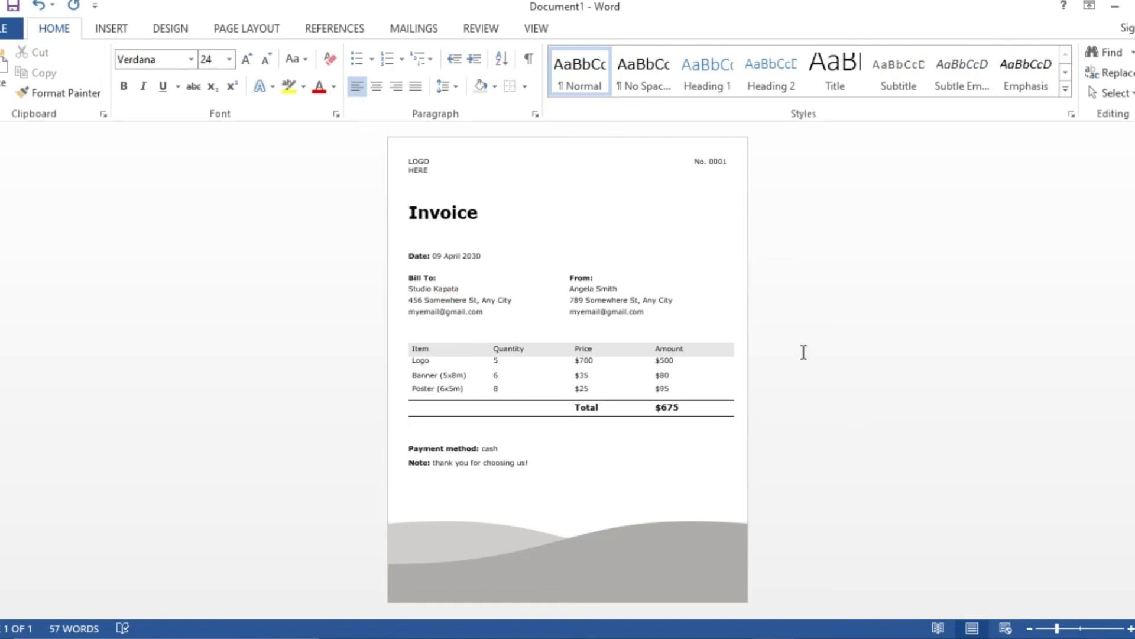
pyautogui.scroll(4, 804, 352)
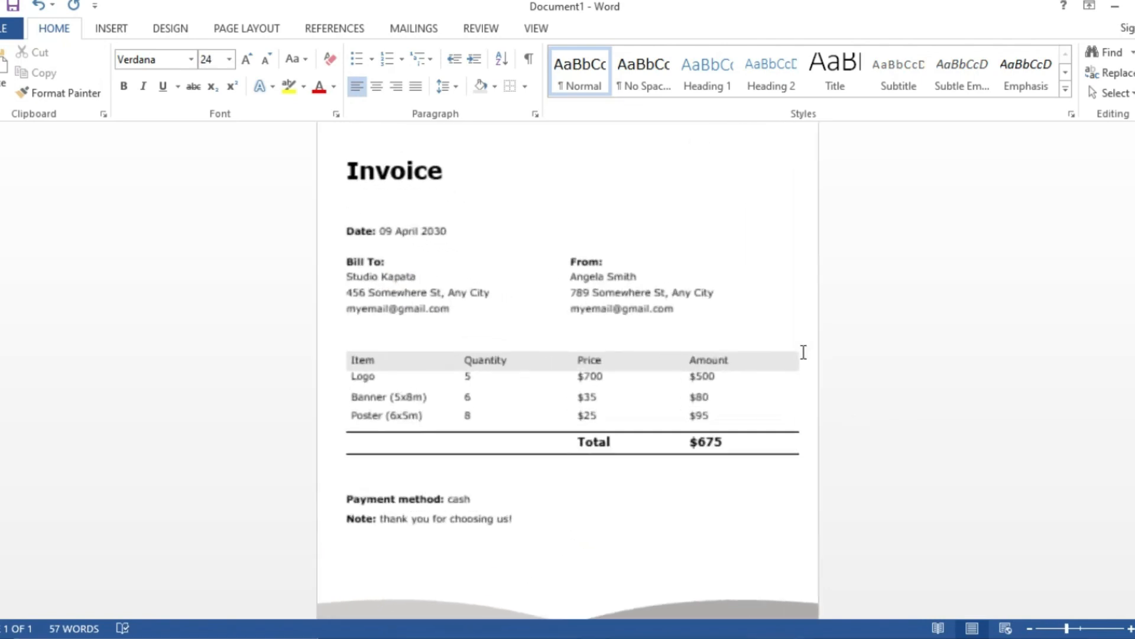
pyautogui.scroll(2, 803, 352)
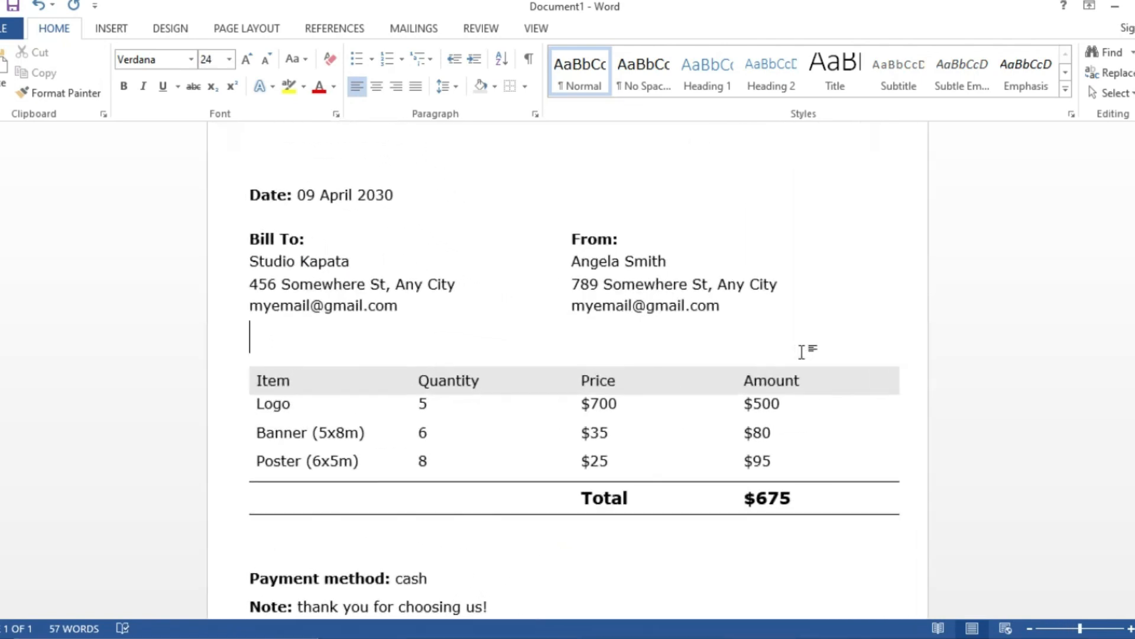
pyautogui.scroll(3, 804, 352)
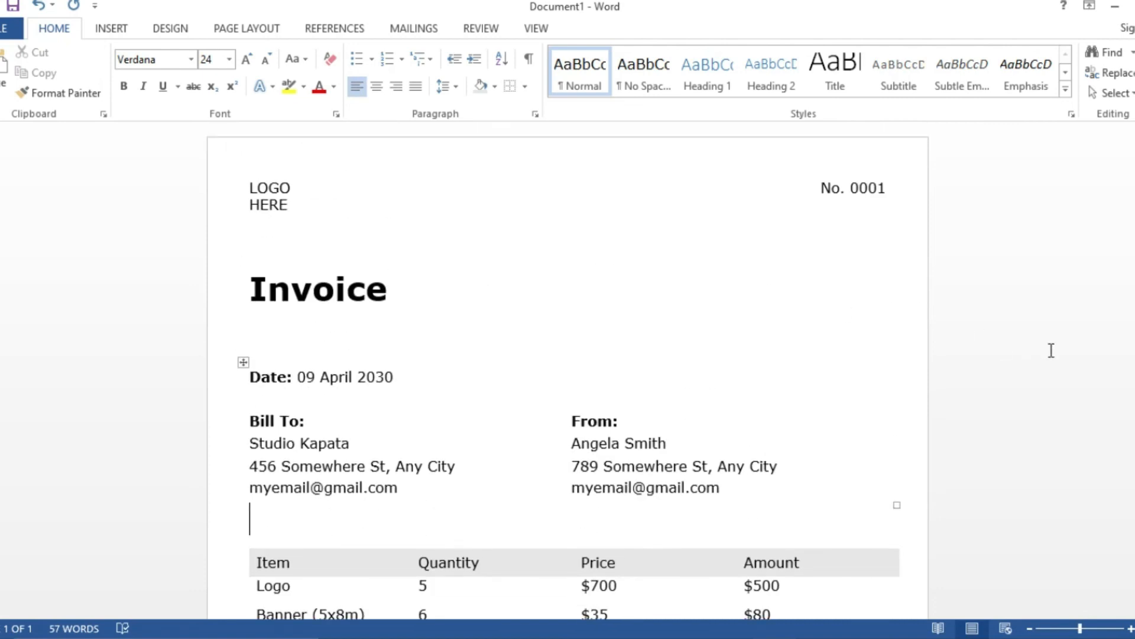
pyautogui.scroll(-5, 1052, 351)
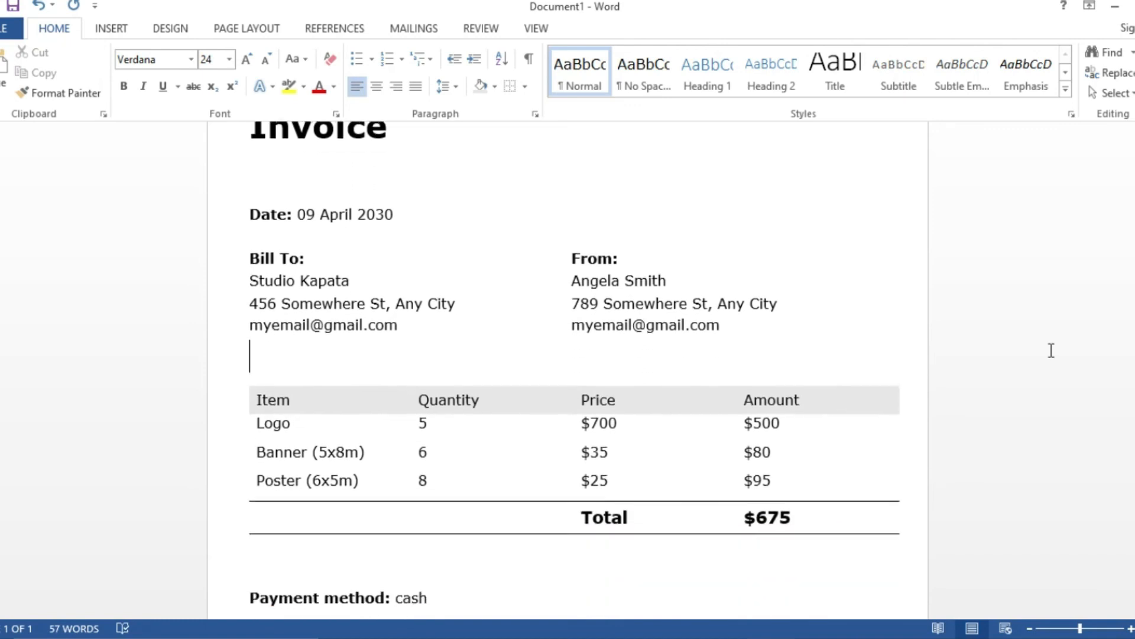
pyautogui.scroll(-4, 1051, 350)
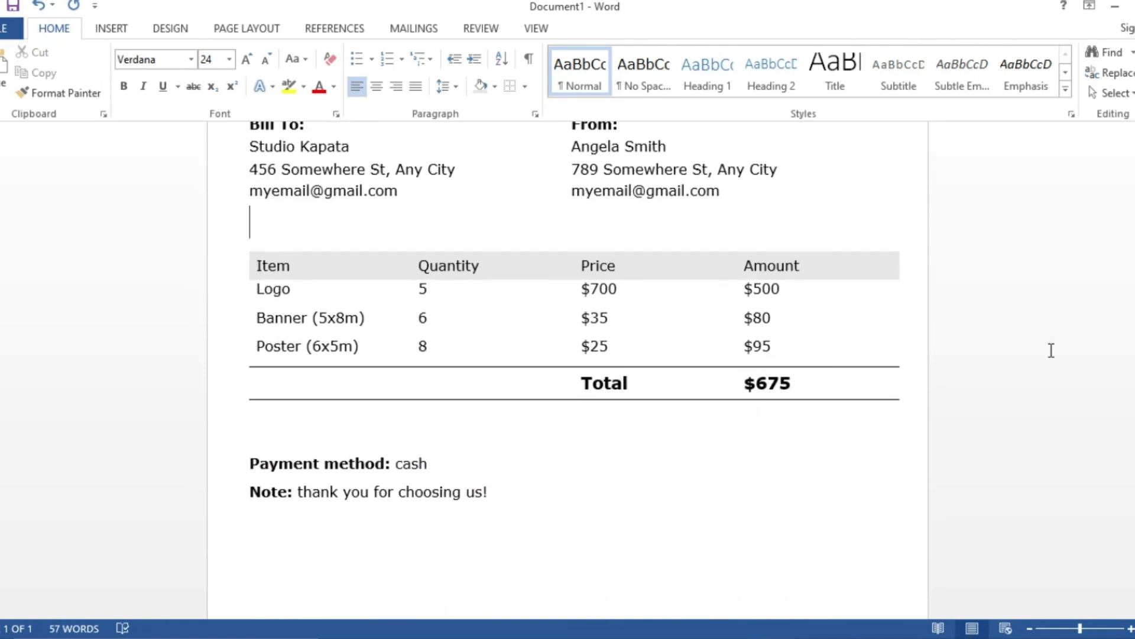
pyautogui.scroll(-2, 1052, 351)
pyautogui.scroll(-2, 1051, 351)
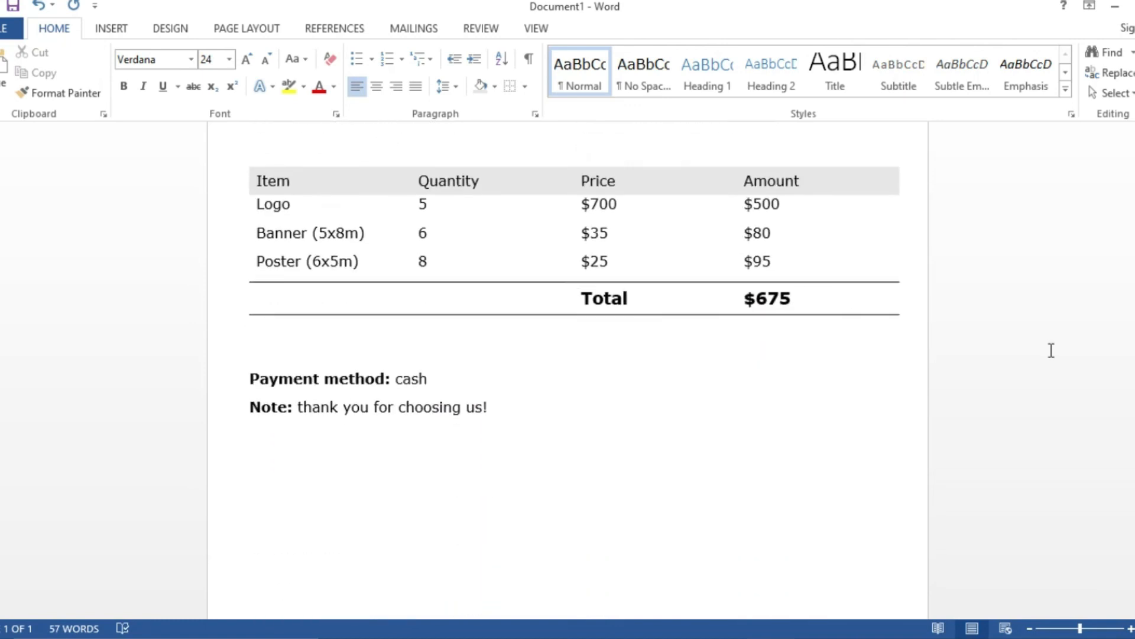
pyautogui.scroll(-4, 1052, 351)
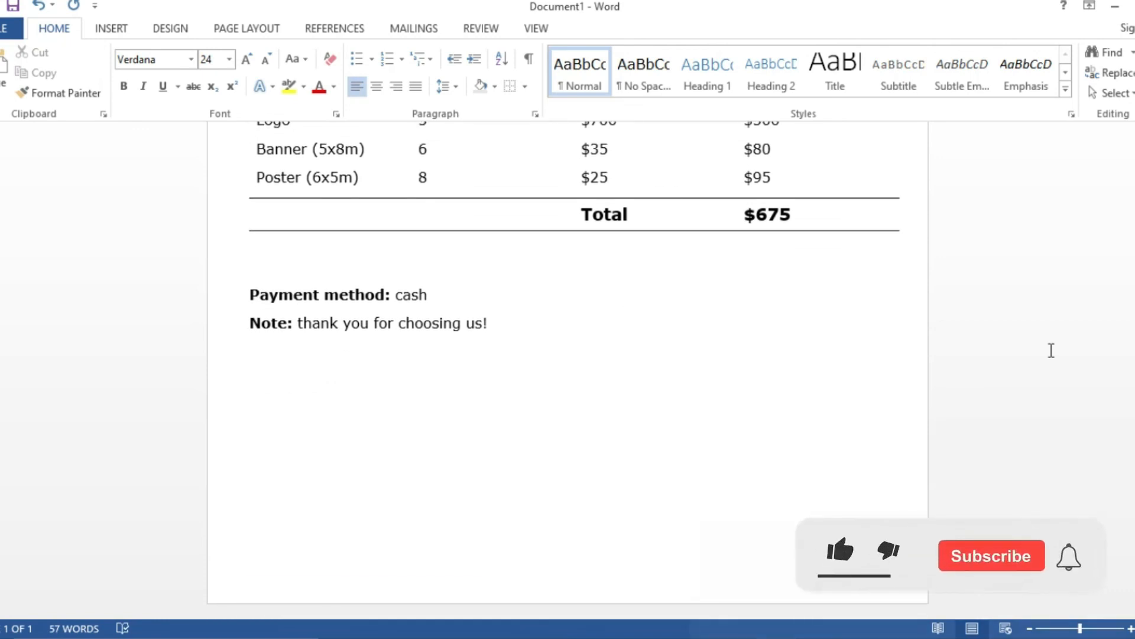
pyautogui.scroll(2, 1052, 351)
pyautogui.scroll(-2, 1051, 351)
pyautogui.click(1050, 343)
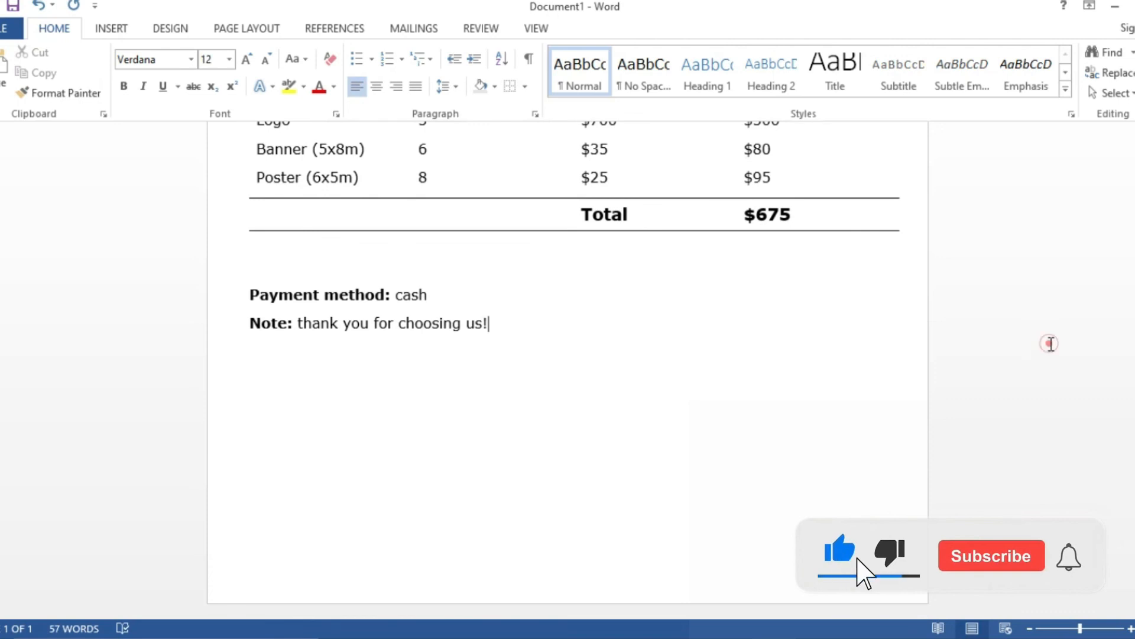
pyautogui.scroll(4, 1043, 345)
pyautogui.scroll(-6, 1043, 344)
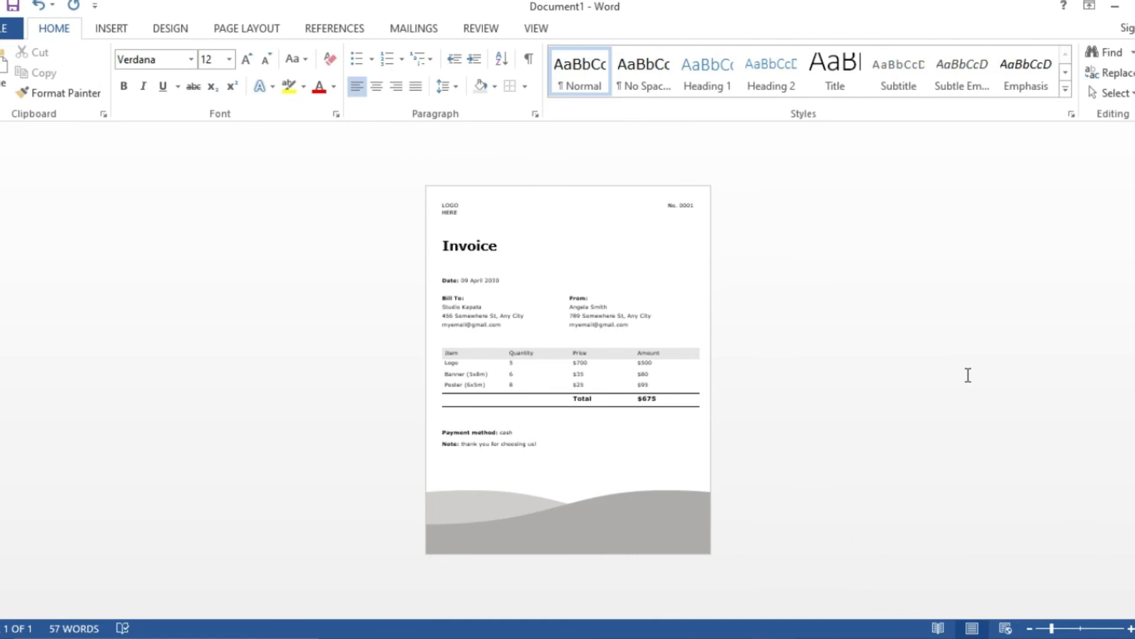
pyautogui.scroll(1, 968, 375)
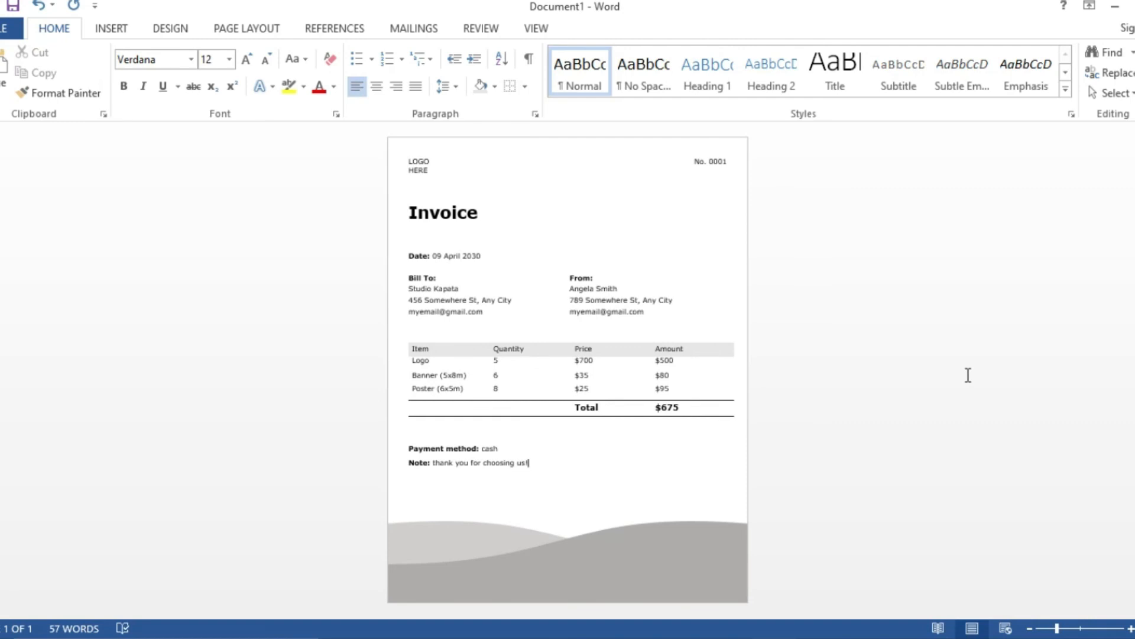